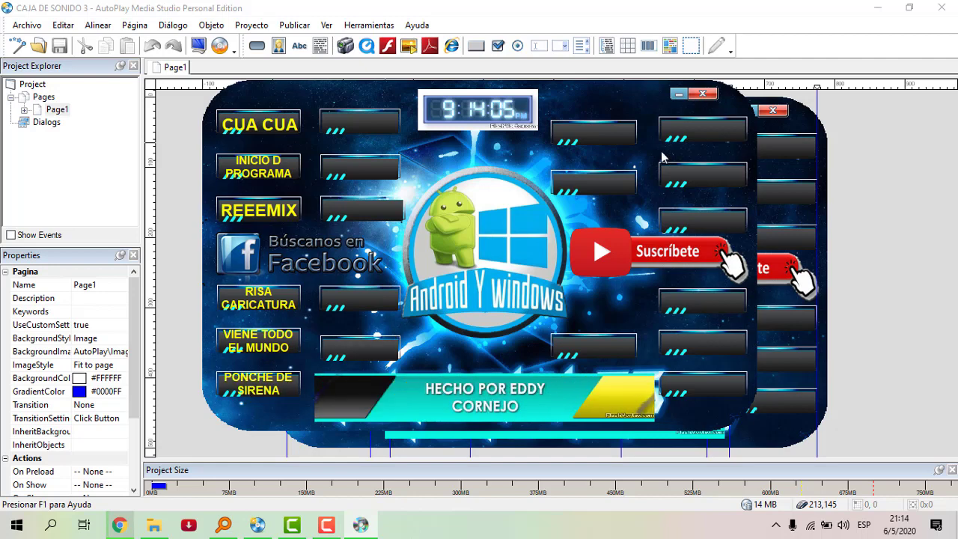
# Close the running preview and the CAJA DE SONIDO 3 project
pyautogui.click(707, 93)
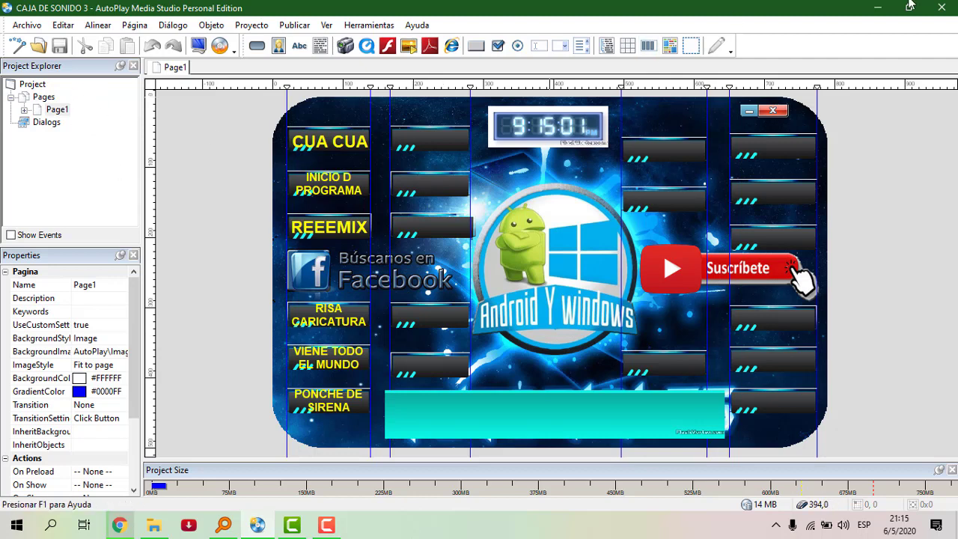
pyautogui.click(945, 9)
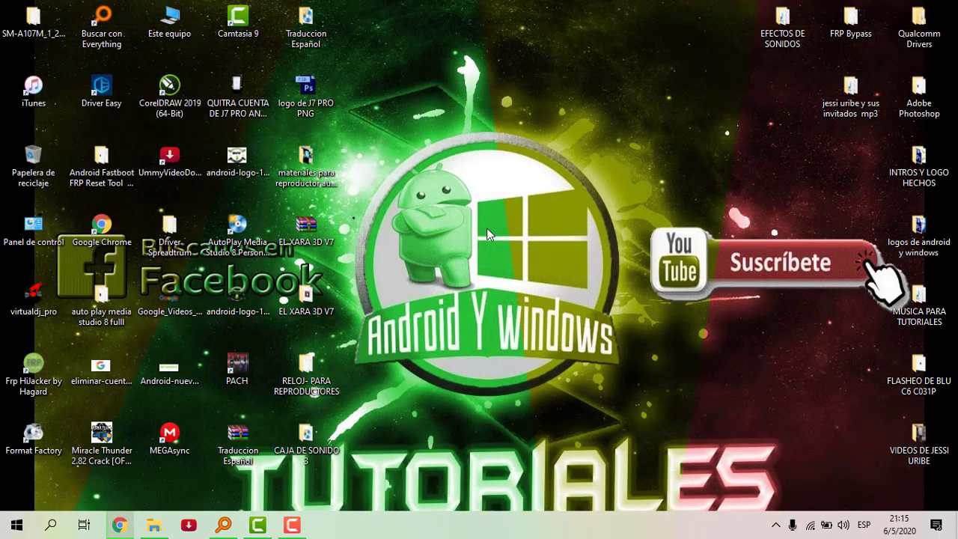
# Start AutoPlay Media Studio 8 and create a blank project named CAJA DE SONIDO TUTORIAL
pyautogui.click(238, 228)
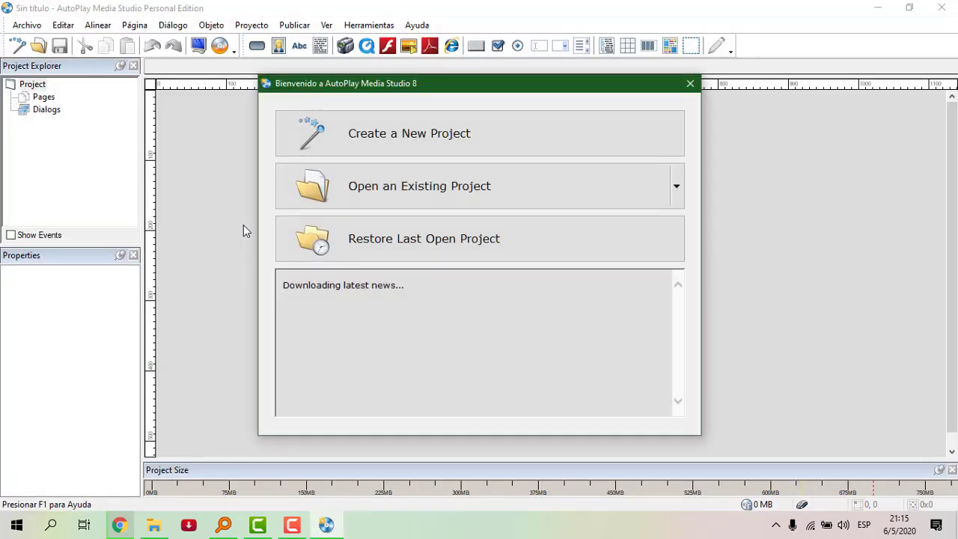
pyautogui.click(446, 137)
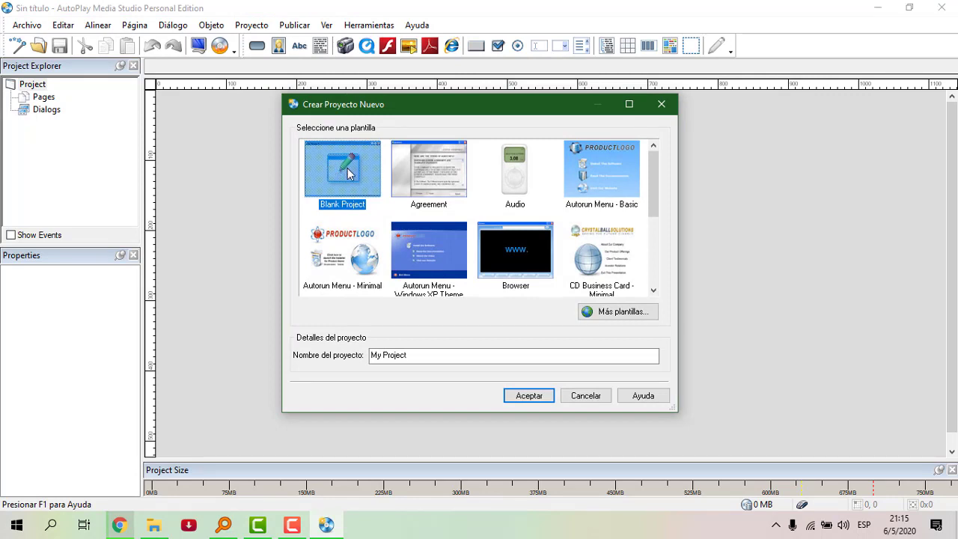
pyautogui.click(425, 360)
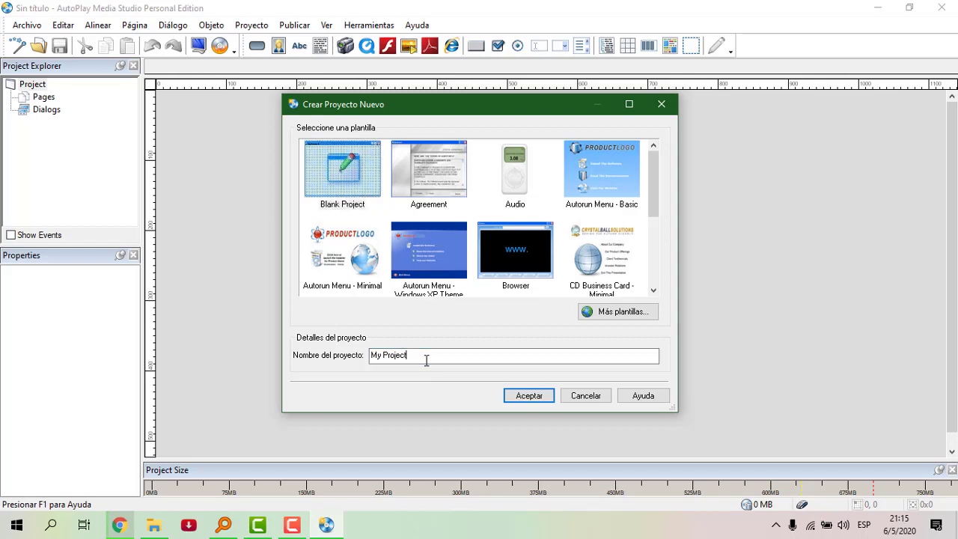
pyautogui.press('BackSpace')
pyautogui.press('BackSpace')
pyautogui.press('BackSpace')
pyautogui.press('BackSpace')
pyautogui.press('BackSpace')
pyautogui.press('BackSpace')
pyautogui.press('BackSpace')
pyautogui.press('BackSpace')
pyautogui.press('BackSpace')
pyautogui.press('BackSpace')
pyautogui.write('CAJA DE SONIDO TUTORIAL')
pyautogui.click(512, 398)
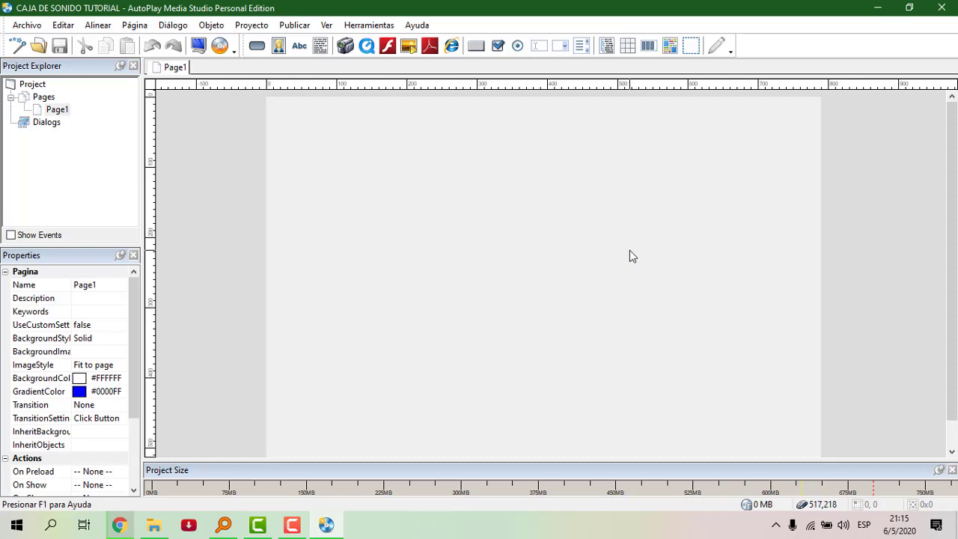
# Give Page1 a custom image background using portada-de-facebook-android-y-windows from the logos de android y windows folder
pyautogui.rightClick(413, 165)
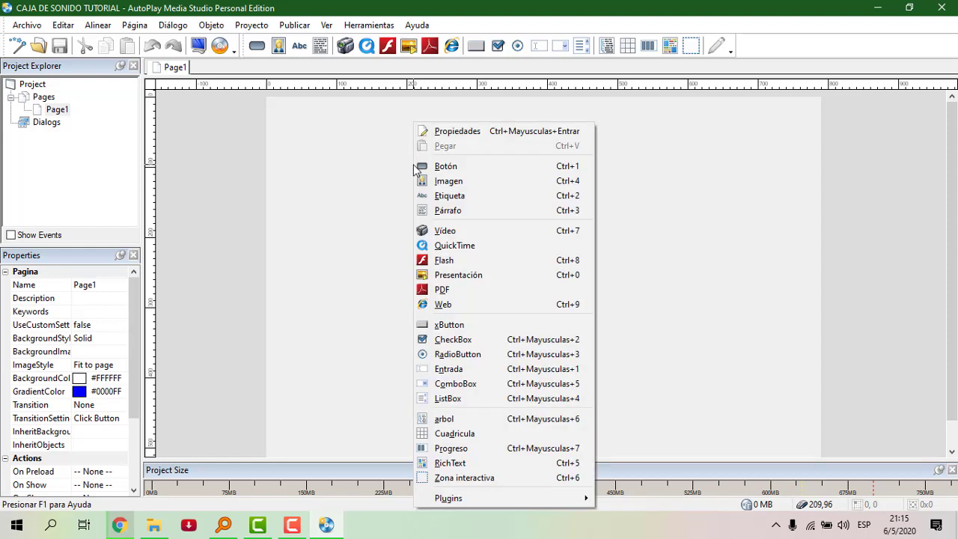
pyautogui.click(463, 137)
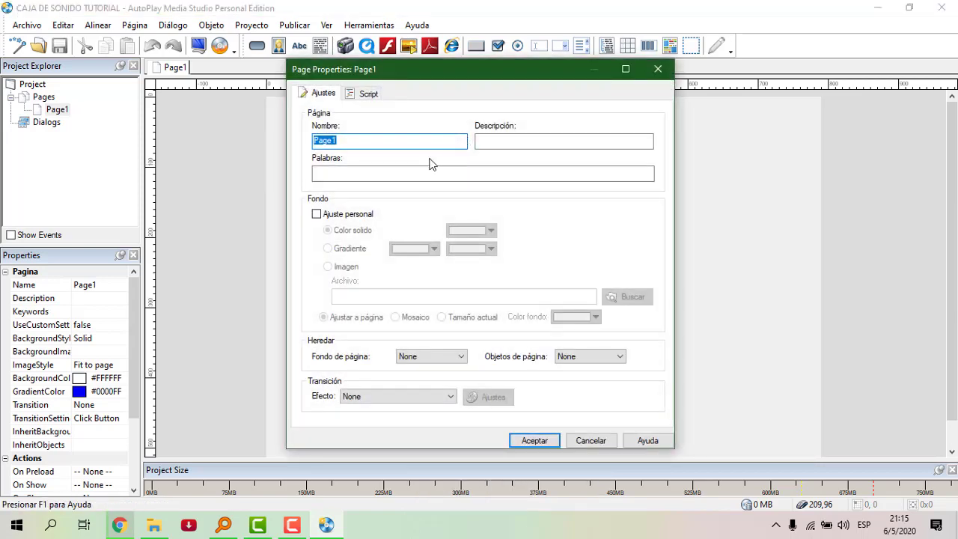
pyautogui.click(317, 215)
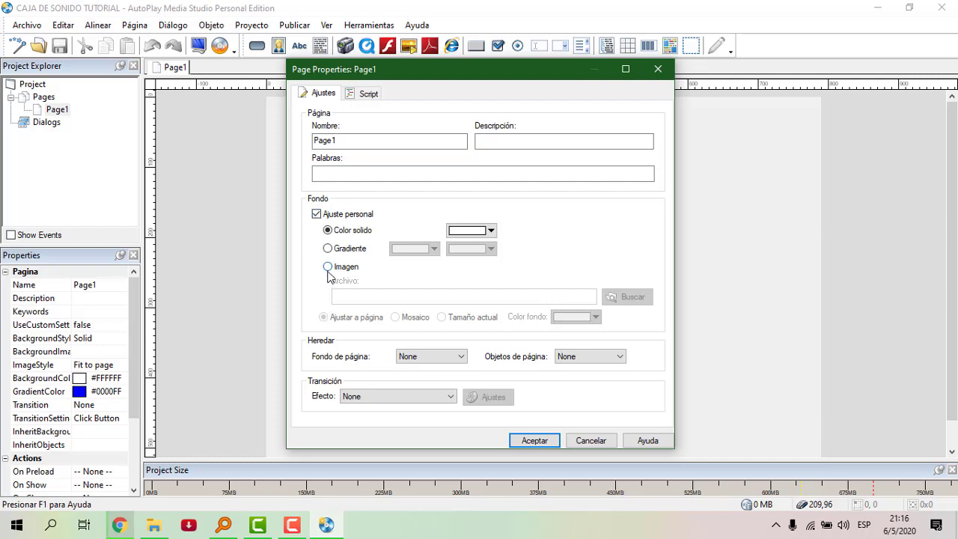
pyautogui.click(328, 271)
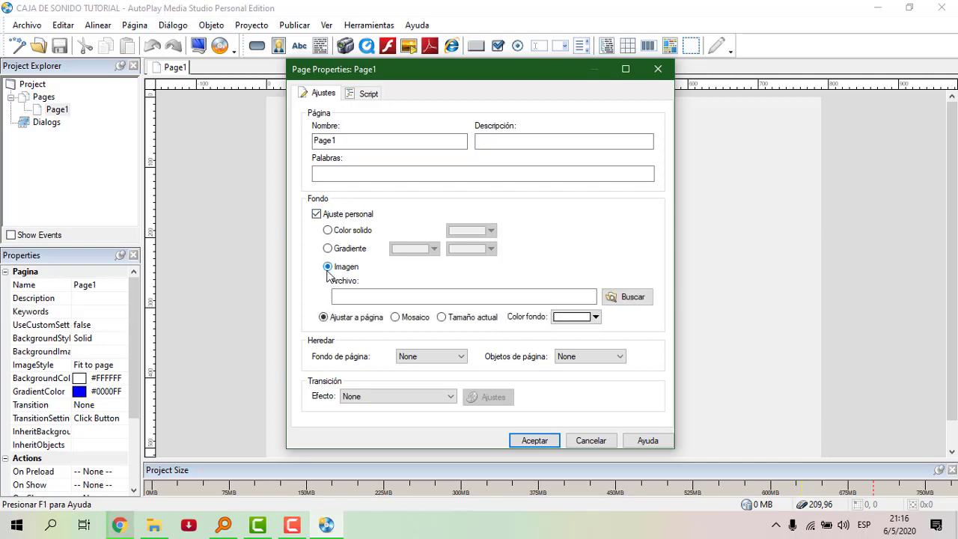
pyautogui.click(649, 299)
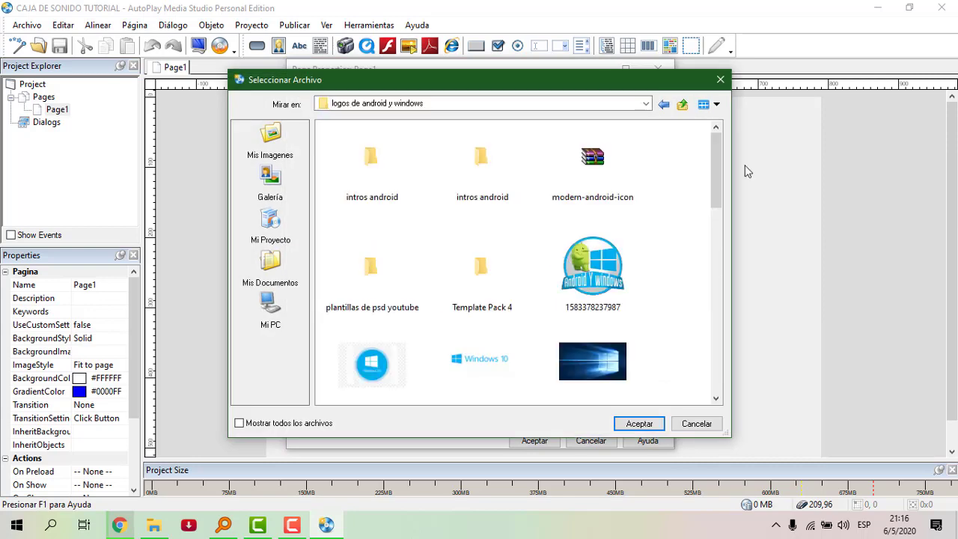
pyautogui.moveTo(711, 174); pyautogui.dragTo(717, 368)
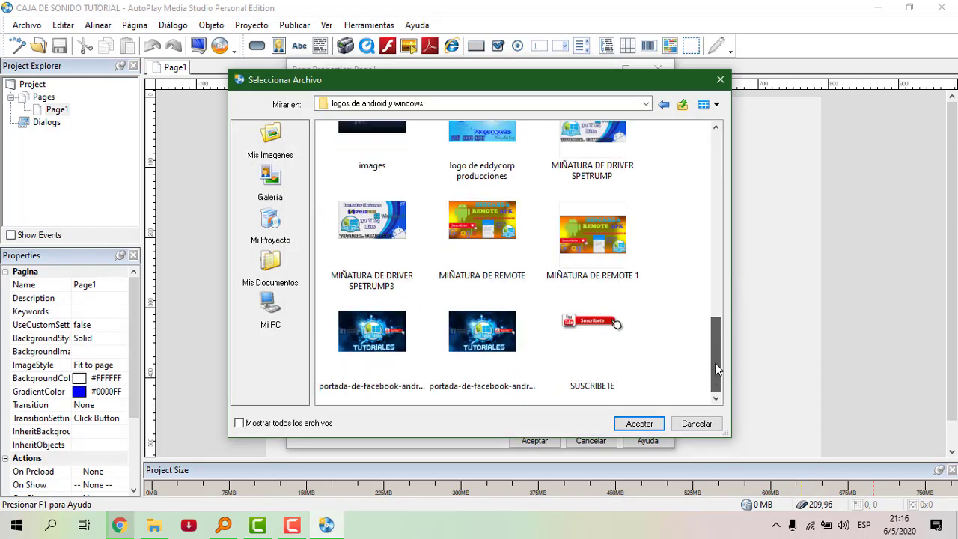
pyautogui.click(480, 341)
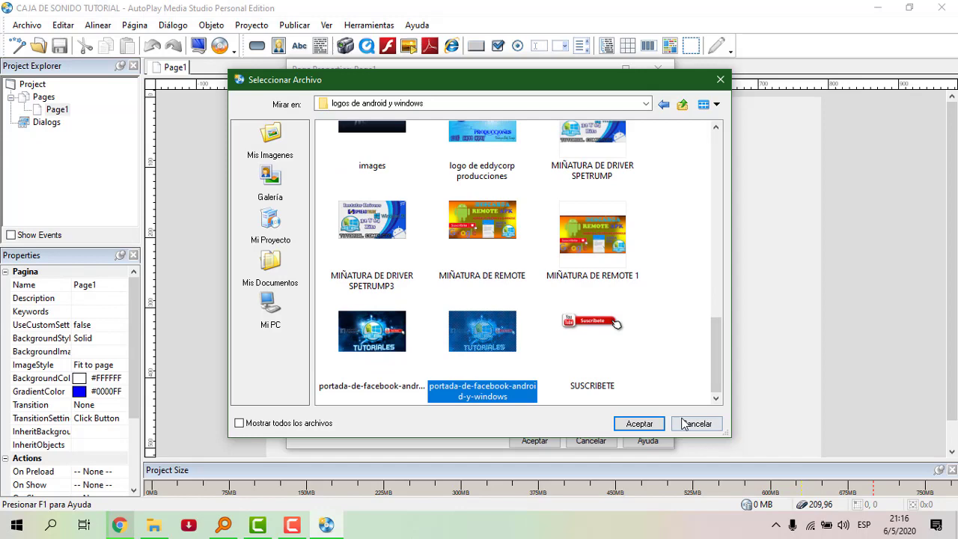
pyautogui.click(644, 425)
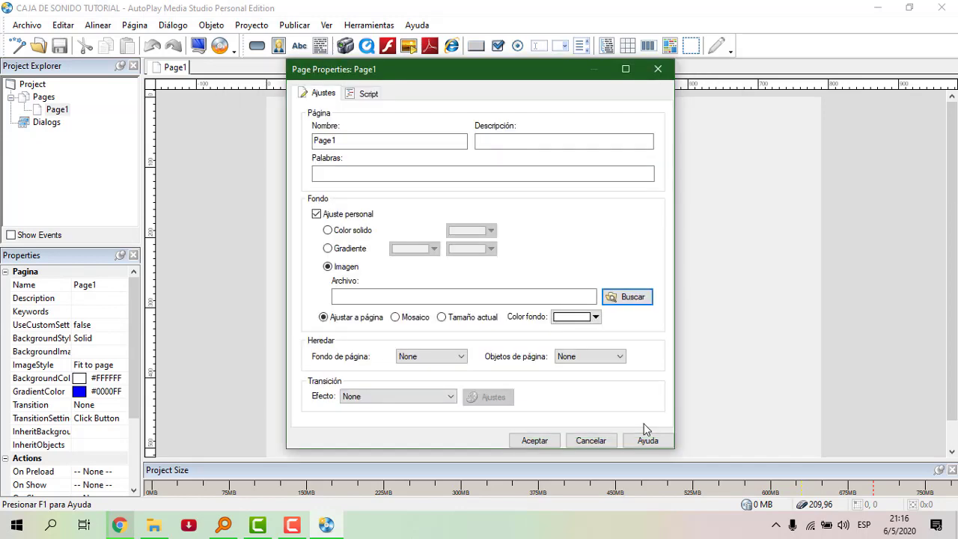
pyautogui.click(534, 441)
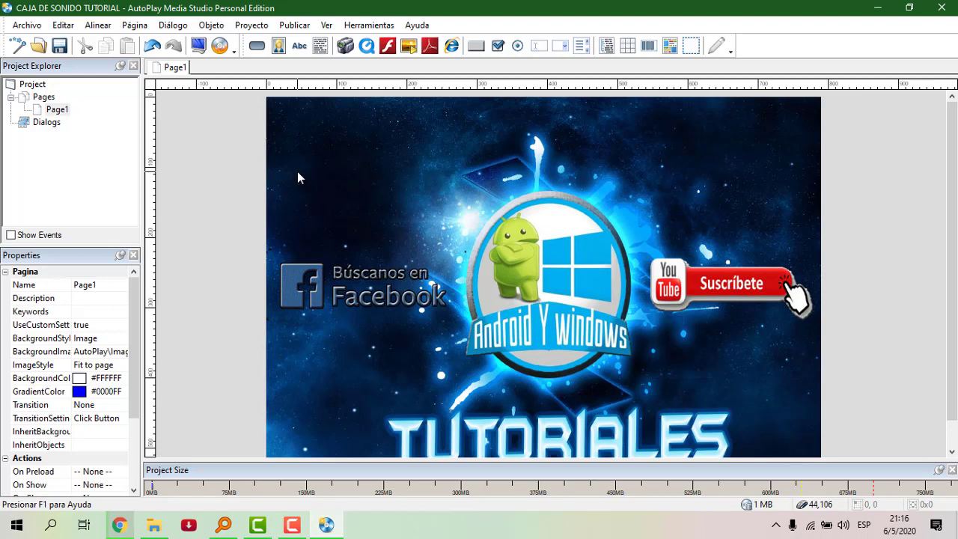
# Set the project's page height to 500 in the project settings
pyautogui.click(261, 27)
pyautogui.click(262, 41)
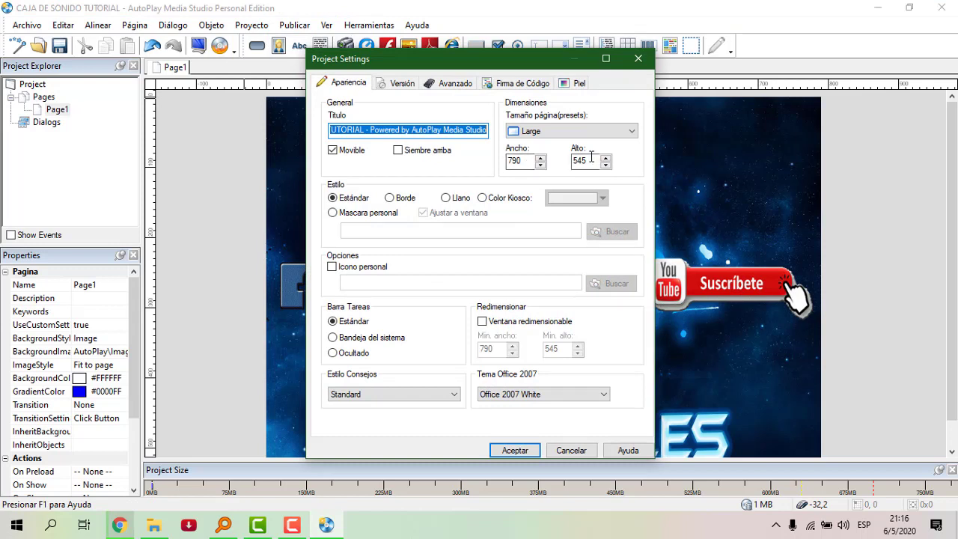
pyautogui.moveTo(592, 160); pyautogui.dragTo(526, 162)
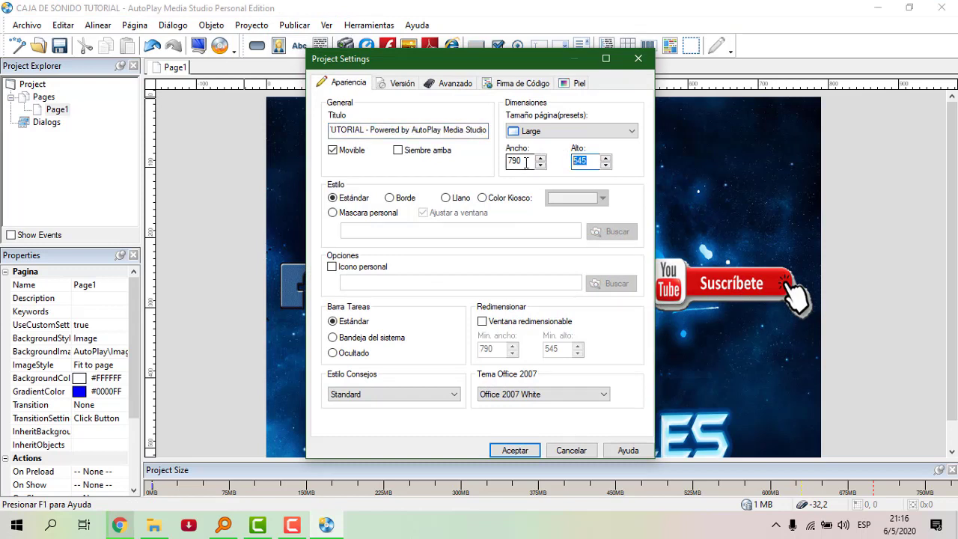
pyautogui.write('500')
pyautogui.click(518, 450)
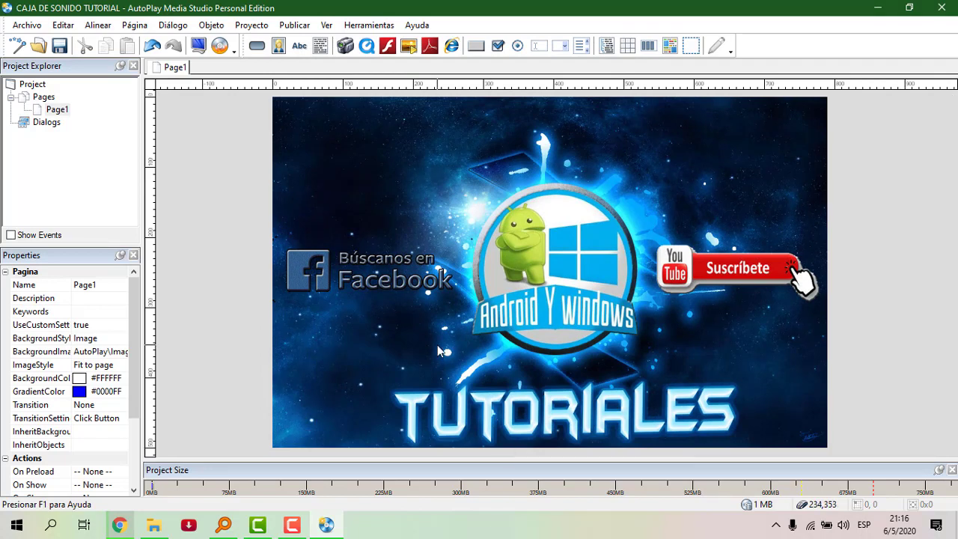
# Apply the rounded-corner gallery mask 630_3 as the project window's custom mask, fitted to the window
pyautogui.click(253, 26)
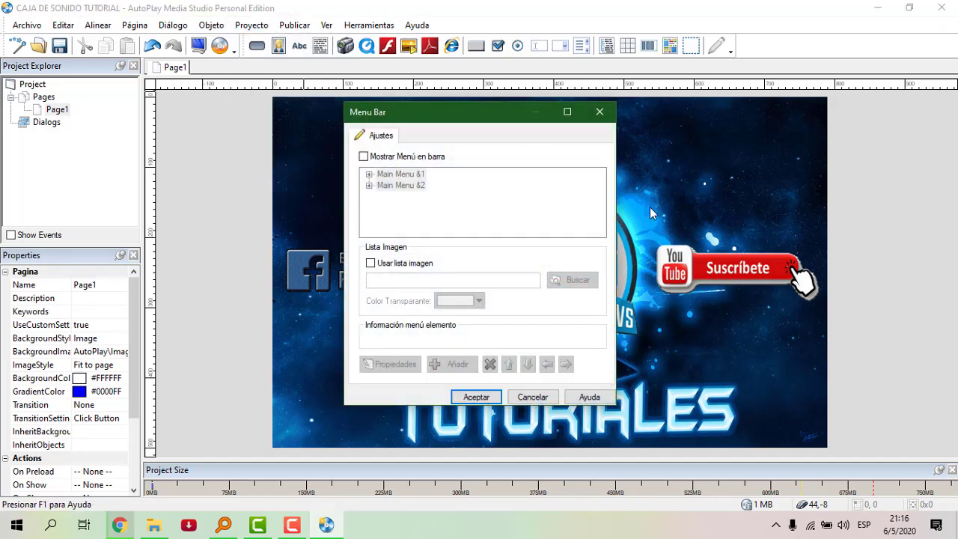
pyautogui.click(600, 112)
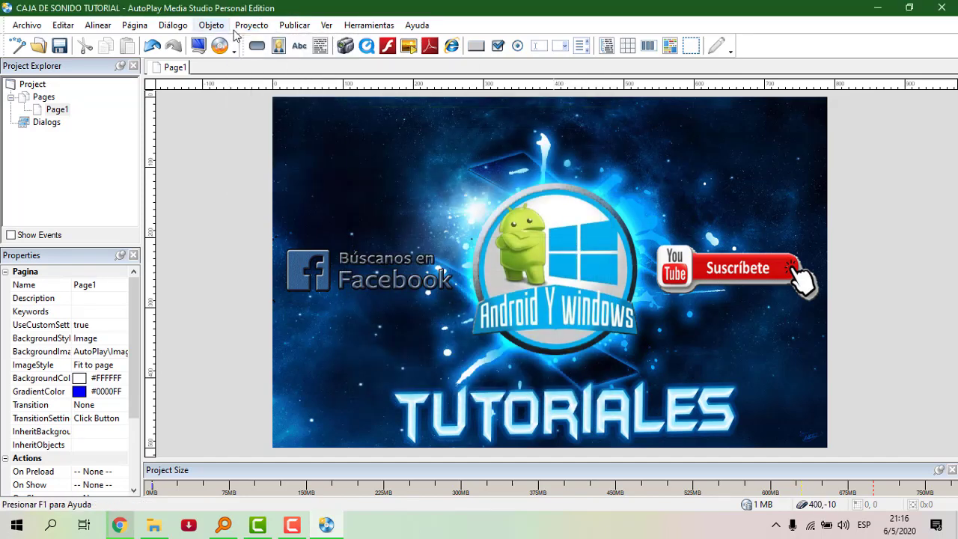
pyautogui.click(251, 26)
pyautogui.click(259, 42)
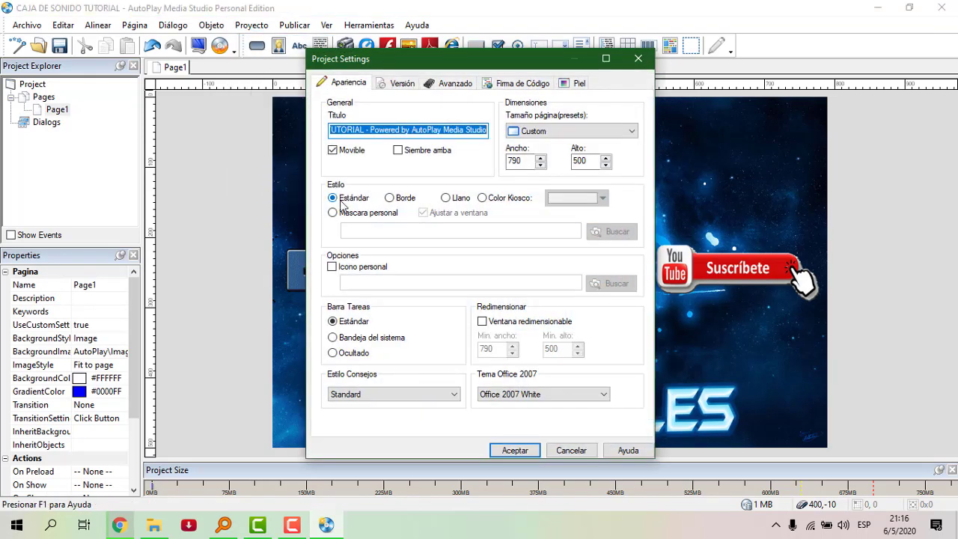
pyautogui.click(333, 213)
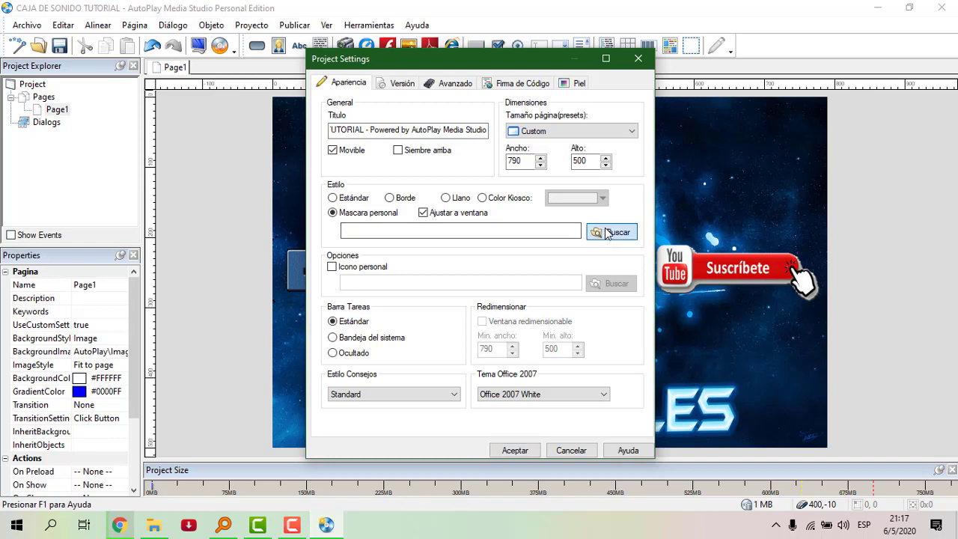
pyautogui.click(607, 233)
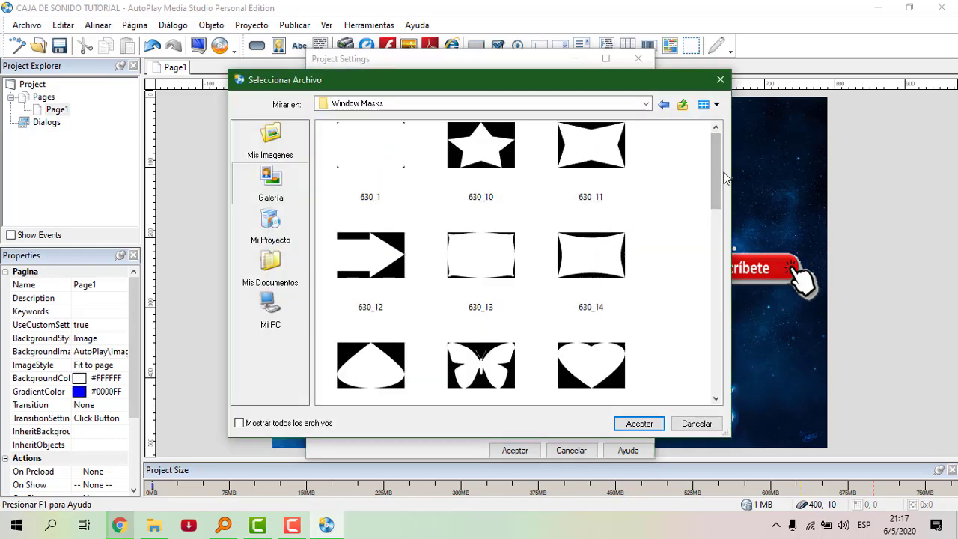
pyautogui.moveTo(718, 176); pyautogui.dragTo(723, 316)
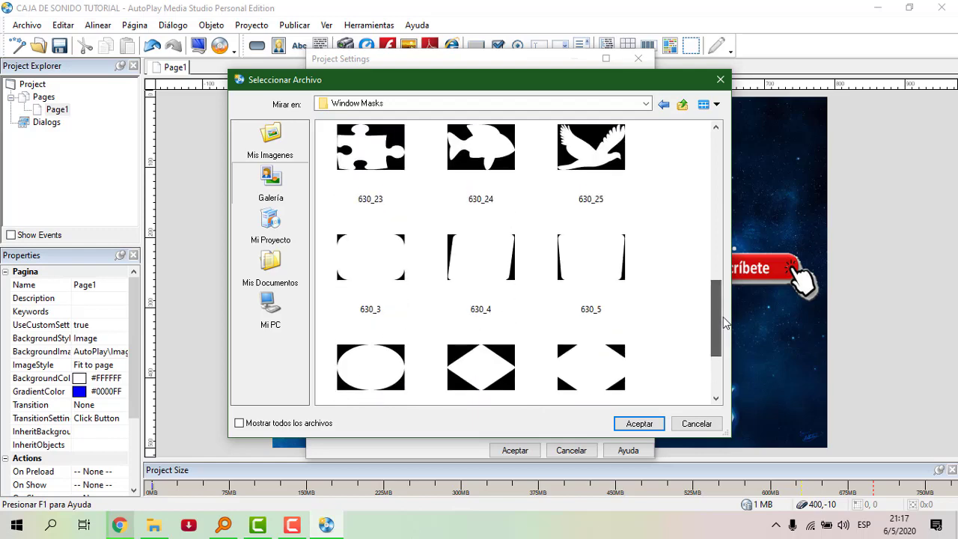
pyautogui.click(386, 264)
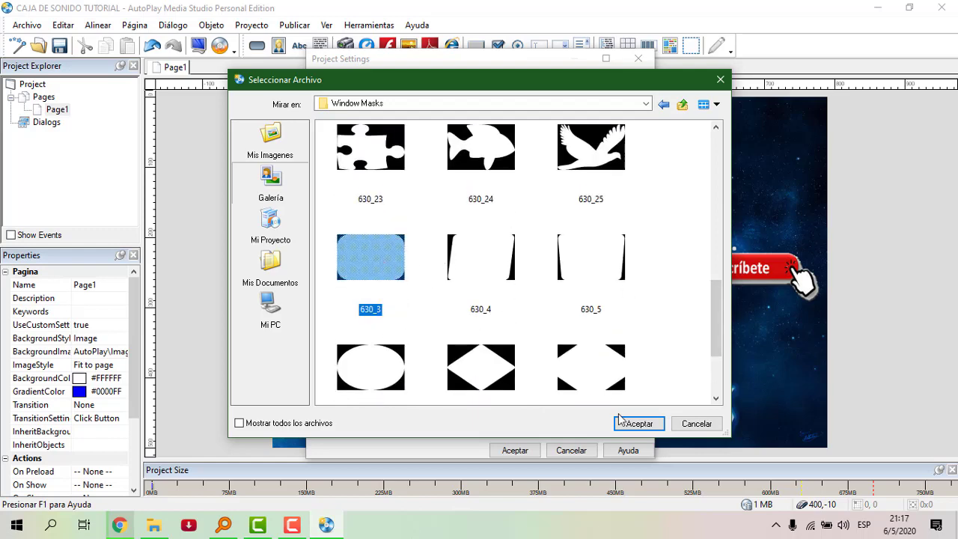
pyautogui.click(639, 424)
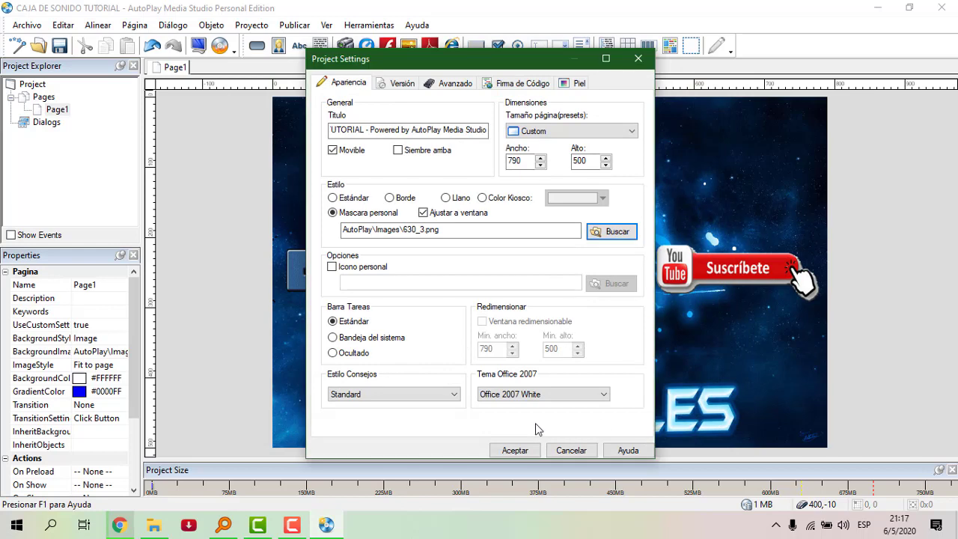
pyautogui.click(521, 451)
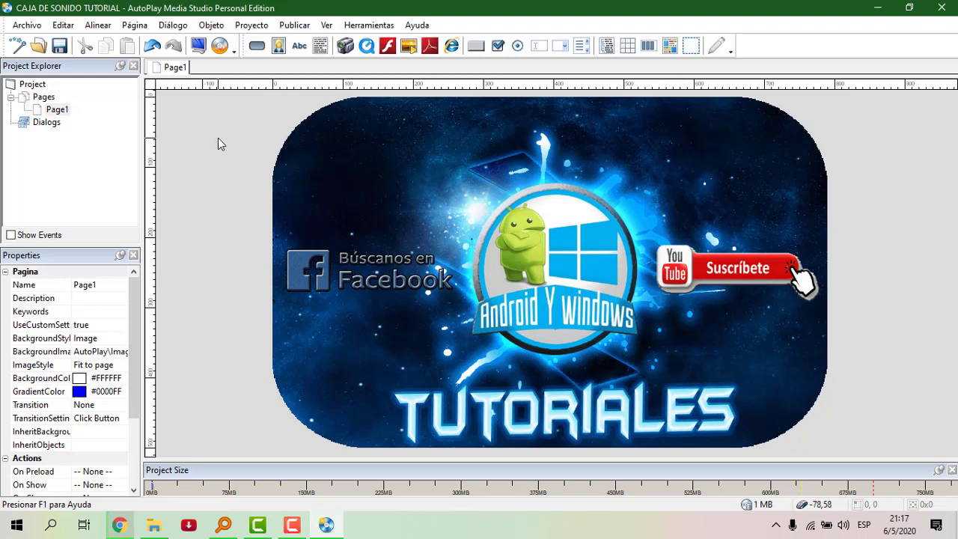
# Insert a button object in the Acik Mavi style from the Buttons gallery, with all files shown
pyautogui.click(258, 48)
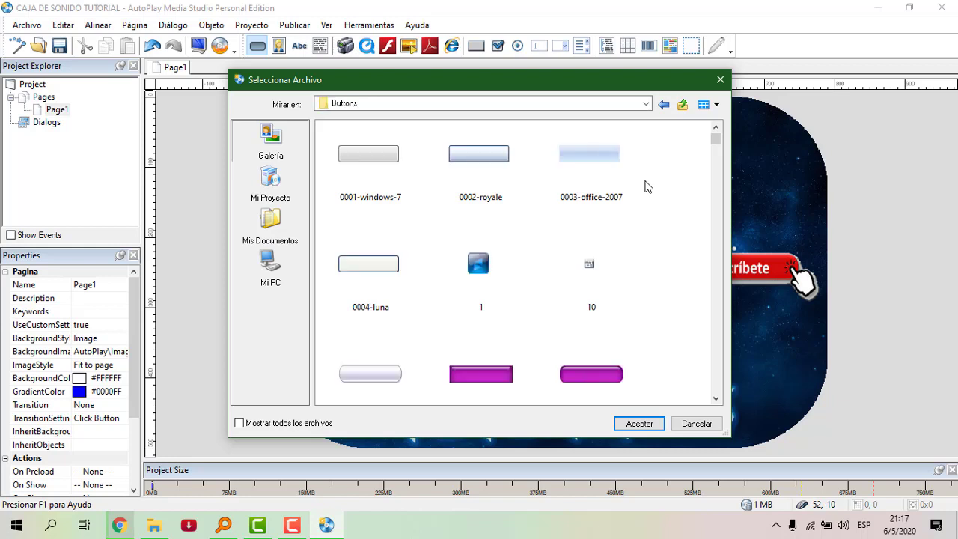
pyautogui.moveTo(716, 139); pyautogui.dragTo(727, 198)
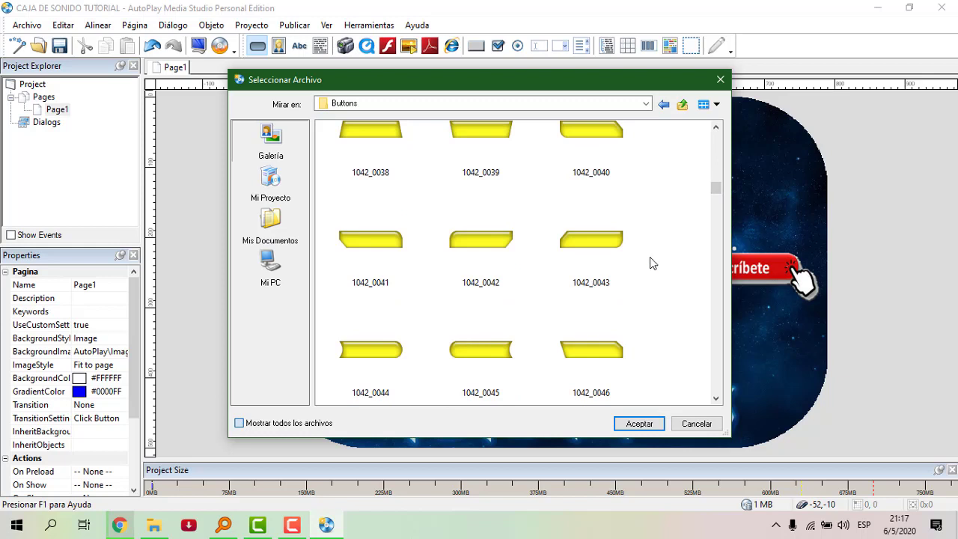
pyautogui.click(239, 424)
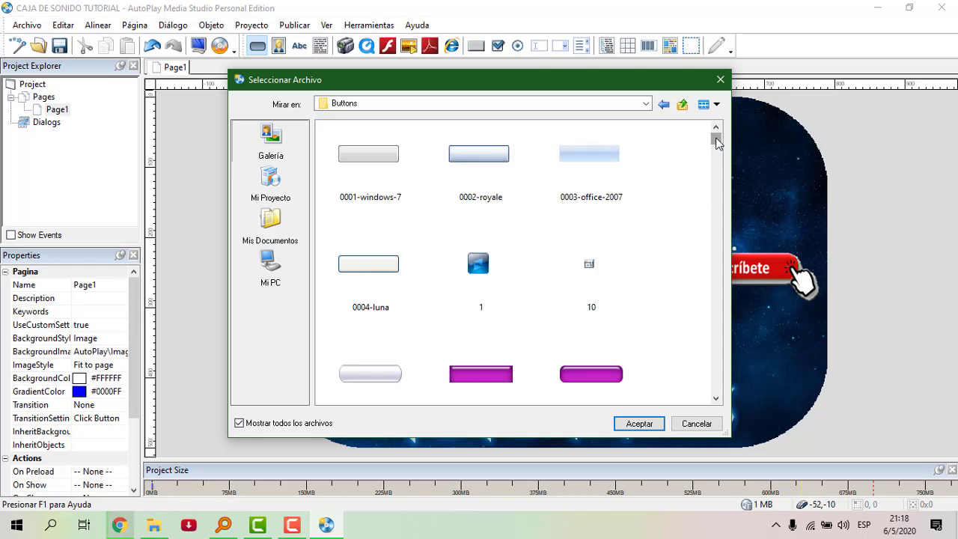
pyautogui.moveTo(717, 142); pyautogui.dragTo(716, 245)
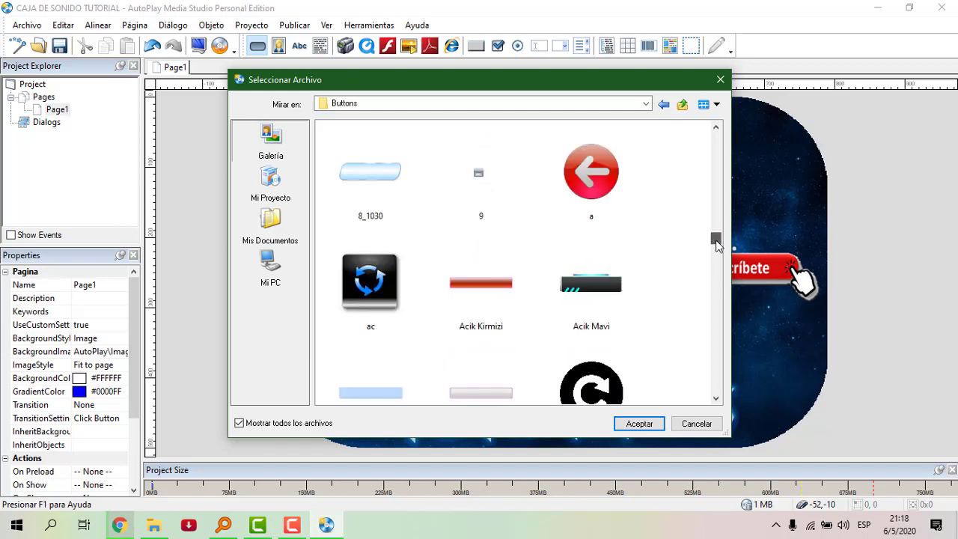
pyautogui.click(585, 298)
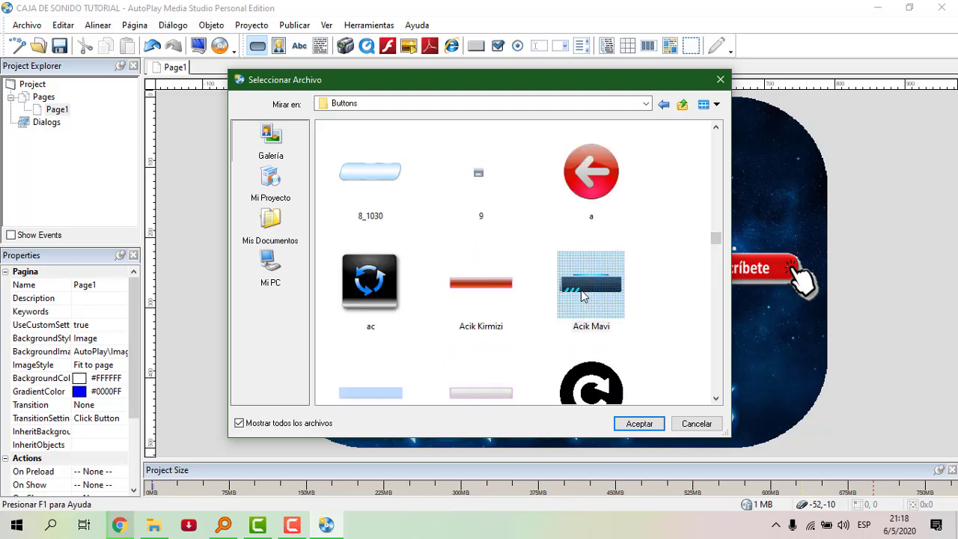
pyautogui.click(632, 424)
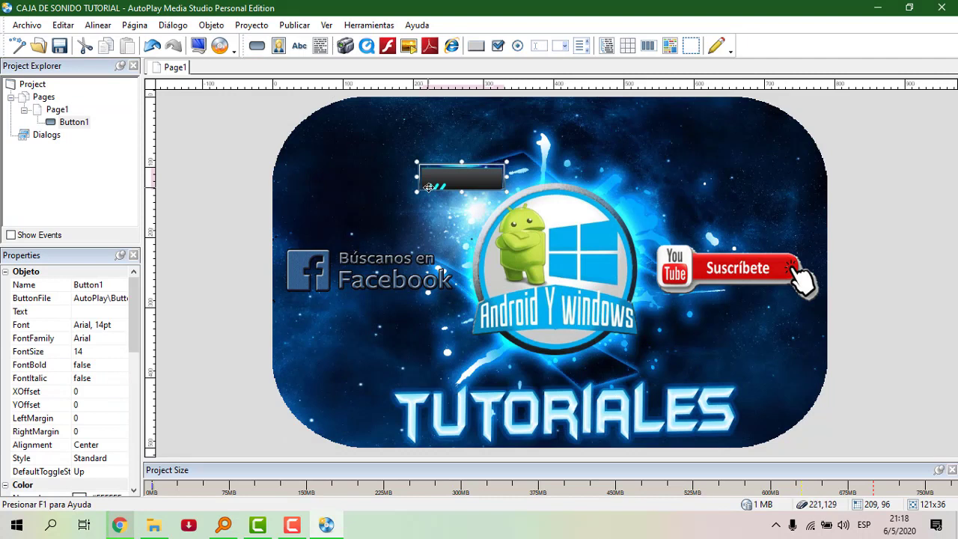
# Widen the new button to about 147 x 36 and move it to about 47, 55 near the page's upper-left corner
pyautogui.moveTo(416, 179); pyautogui.dragTo(397, 177)
pyautogui.moveTo(465, 183); pyautogui.dragTo(369, 155)
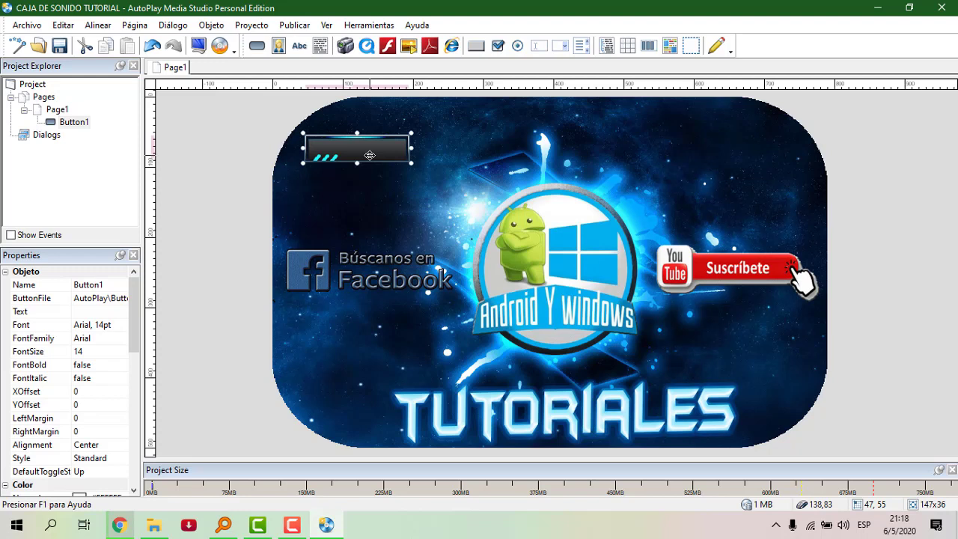
# Duplicate the Acik Mavi button repeatedly to create more identical buttons on the page
pyautogui.hotkey('ctrl', 'd')
pyautogui.hotkey('ctrl', 'd')
pyautogui.hotkey('ctrl', 'd')
pyautogui.hotkey('ctrl', 'd')
pyautogui.hotkey('ctrl', 'd')
pyautogui.hotkey('ctrl', 'd')
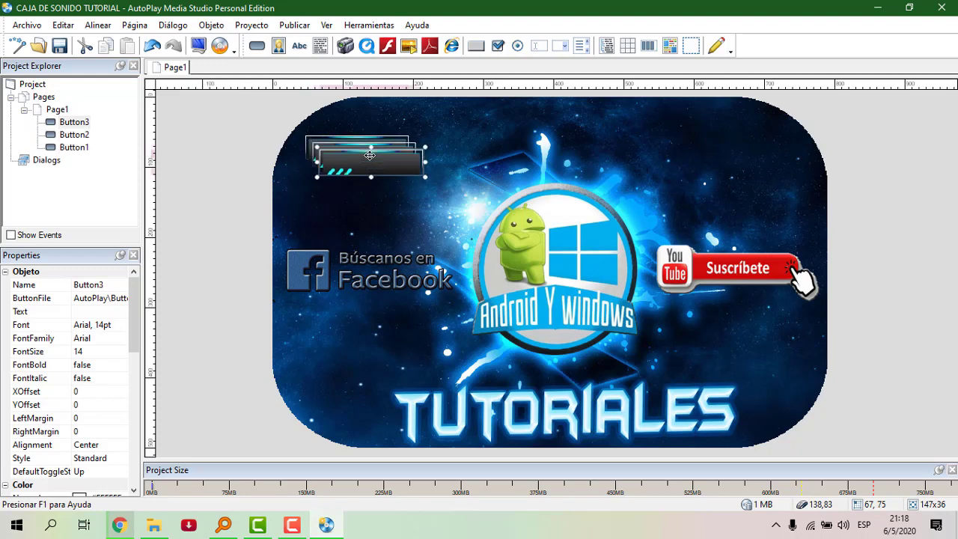
# Keep duplicating the Acik Mavi button until the page holds 16 identical buttons
pyautogui.hotkey('ctrl', 'd')
pyautogui.hotkey('ctrl', 'd')
pyautogui.hotkey('ctrl', 'd')
pyautogui.hotkey('ctrl', 'd')
pyautogui.hotkey('ctrl', 'd')
pyautogui.hotkey('ctrl', 'd')
pyautogui.hotkey('ctrl', 'd')
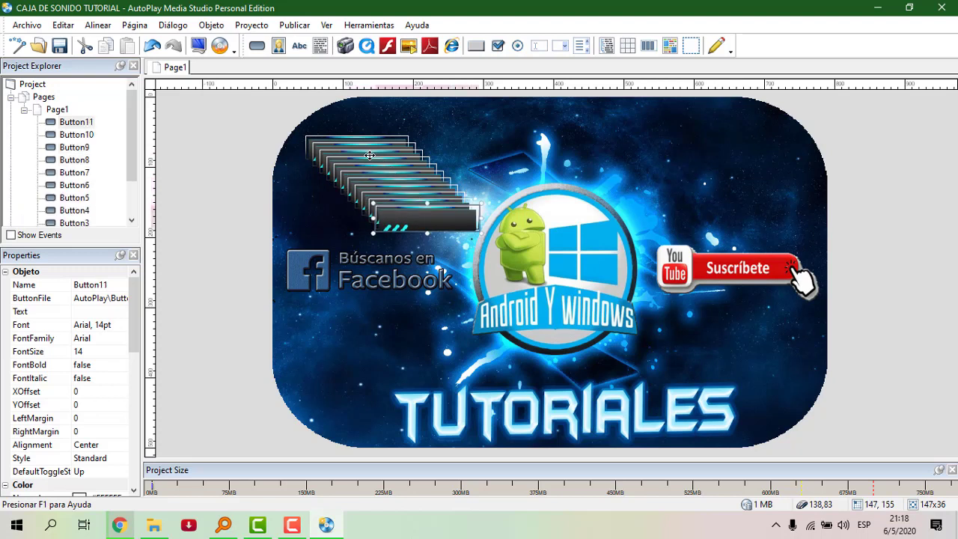
pyautogui.hotkey('ctrl', 'd')
pyautogui.hotkey('ctrl', 'd')
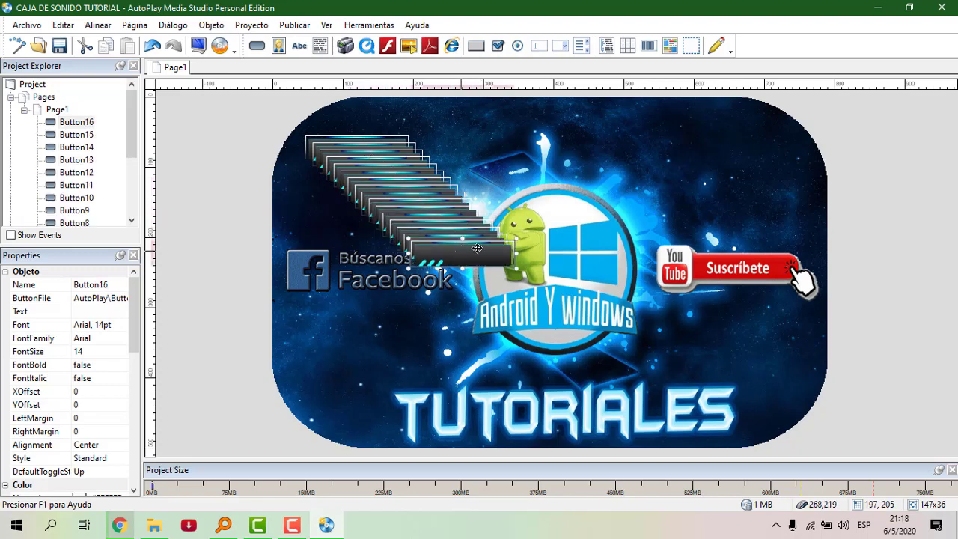
# Move the five topmost stacked buttons into a column on the page's right side, at about 561,39; 568,105; 573,168; 589,307 and 591,368
pyautogui.moveTo(477, 248); pyautogui.dragTo(698, 140)
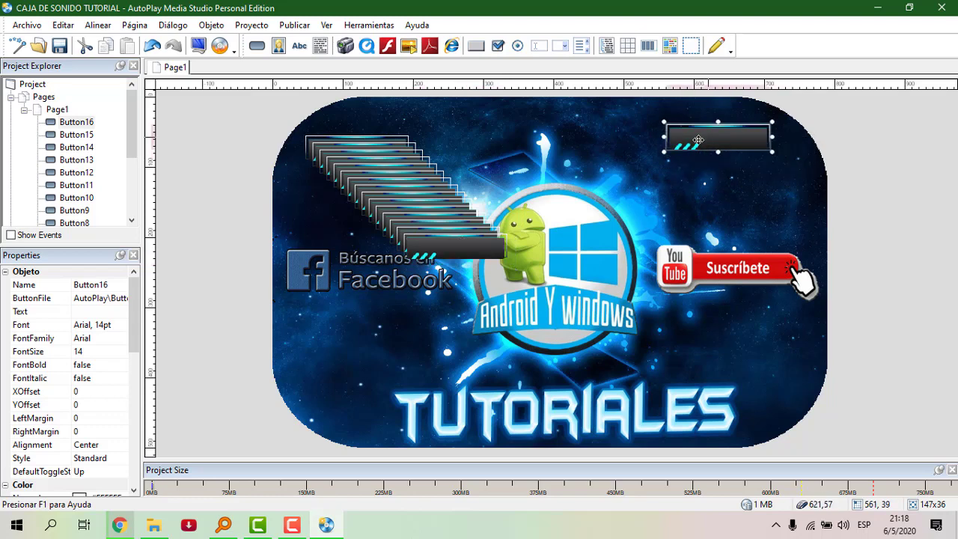
pyautogui.moveTo(457, 254)
pyautogui.mouseDown()
pyautogui.moveTo(768, 192)
pyautogui.moveTo(723, 191)
pyautogui.mouseUp()
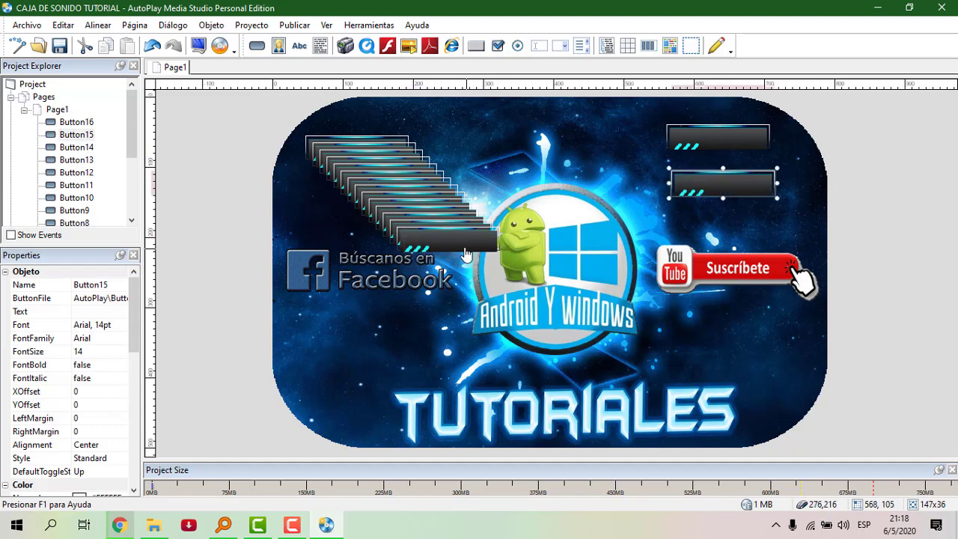
pyautogui.moveTo(465, 255); pyautogui.dragTo(739, 238)
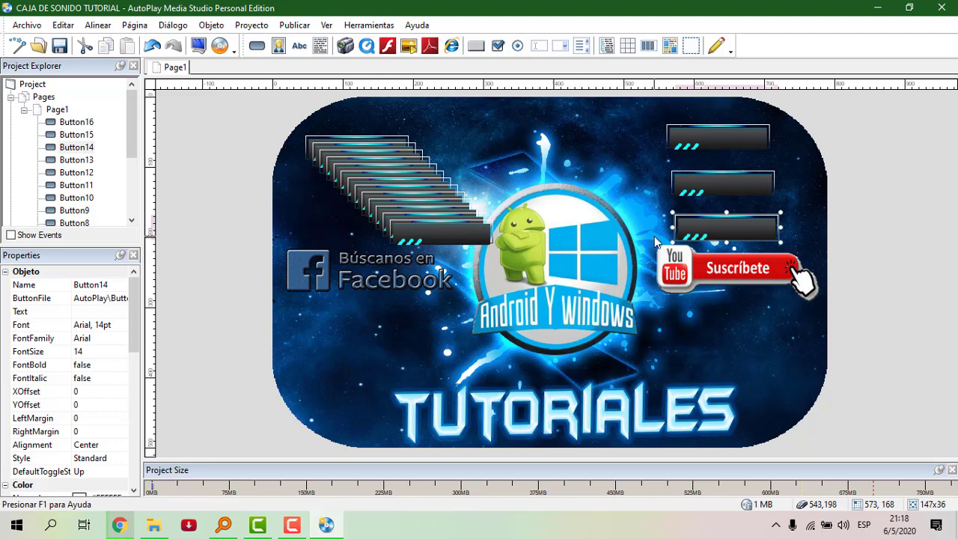
pyautogui.moveTo(460, 238); pyautogui.dragTo(758, 330)
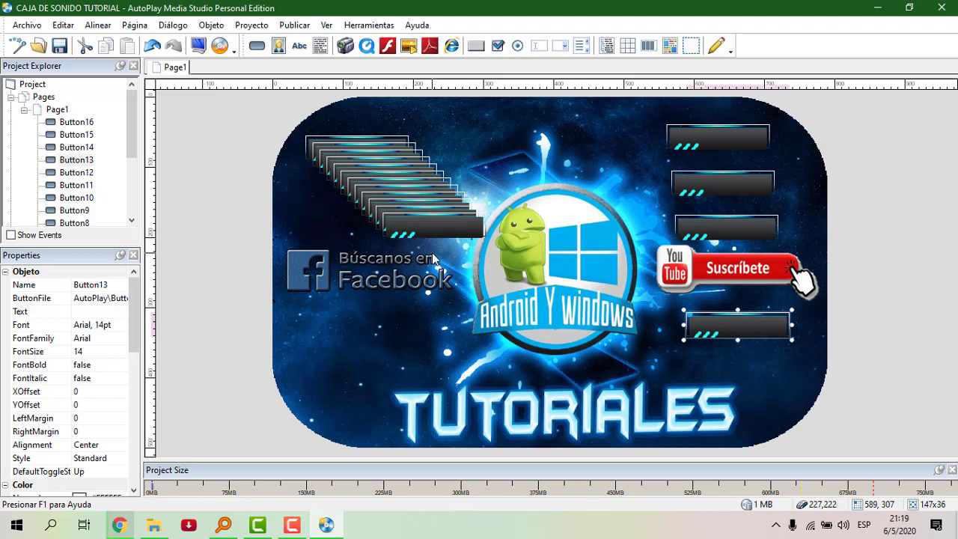
pyautogui.click(292, 524)
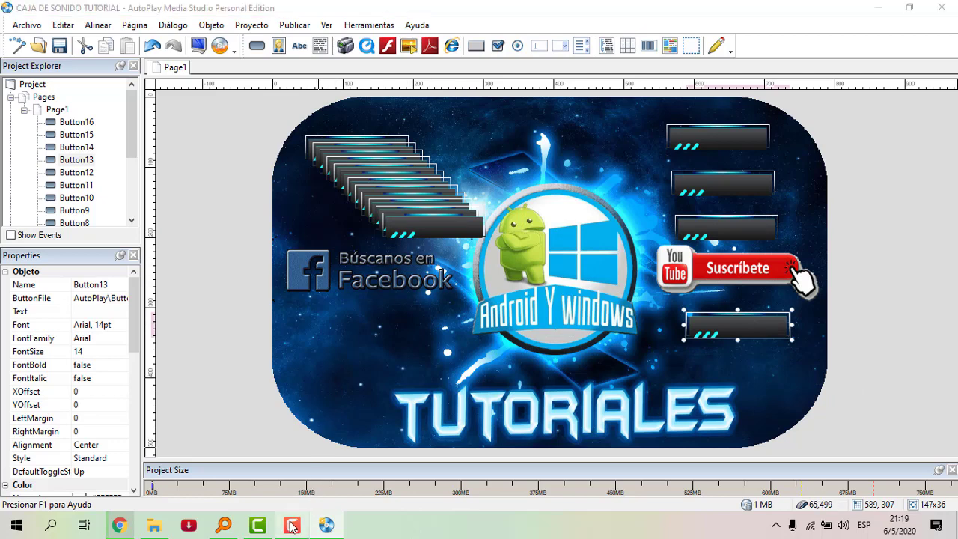
pyautogui.click(895, 461)
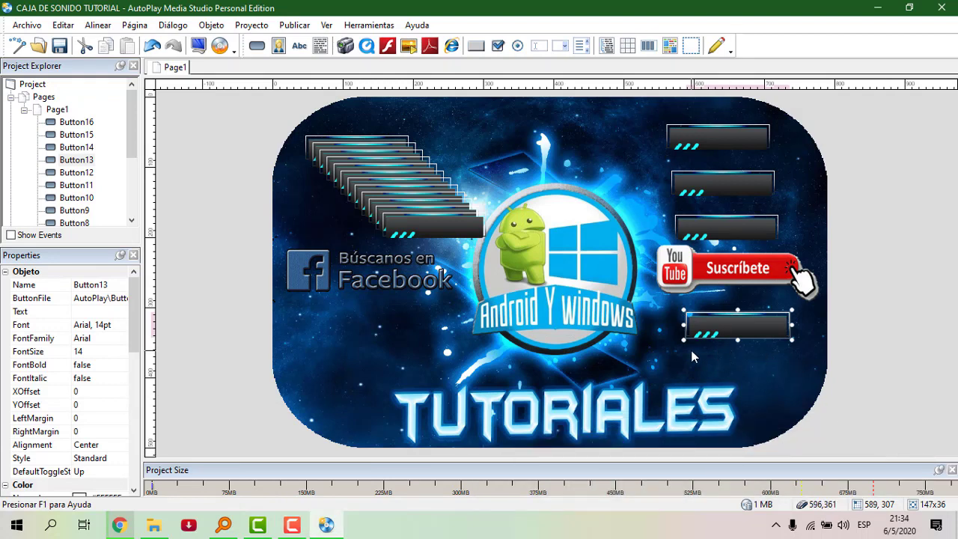
pyautogui.moveTo(412, 226); pyautogui.dragTo(719, 372)
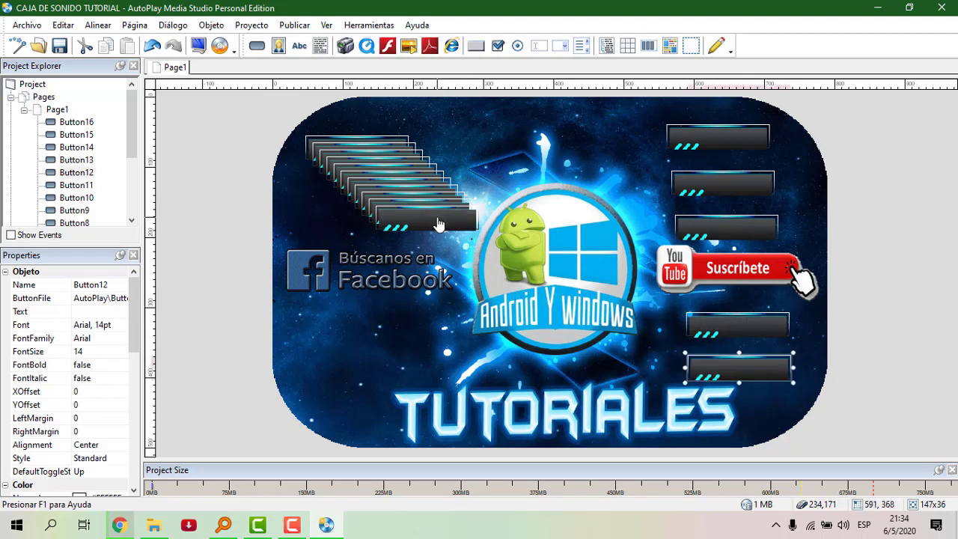
# Move three more stacked buttons to the page's left side: one near the lower-left corner, one at about 16,286 and one at about 32,163
pyautogui.moveTo(439, 224); pyautogui.dragTo(351, 373)
pyautogui.moveTo(384, 219); pyautogui.dragTo(301, 314)
pyautogui.click(389, 216)
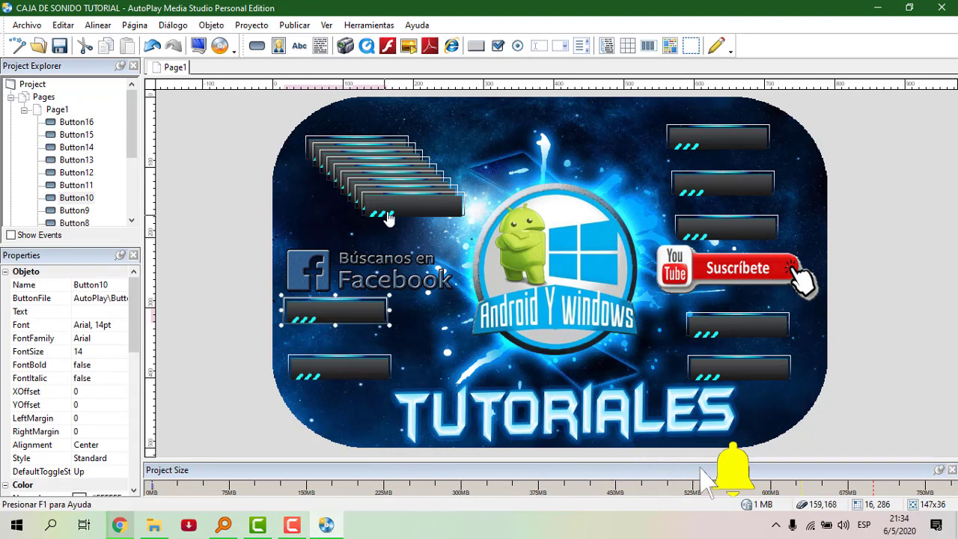
pyautogui.moveTo(388, 216); pyautogui.dragTo(324, 236)
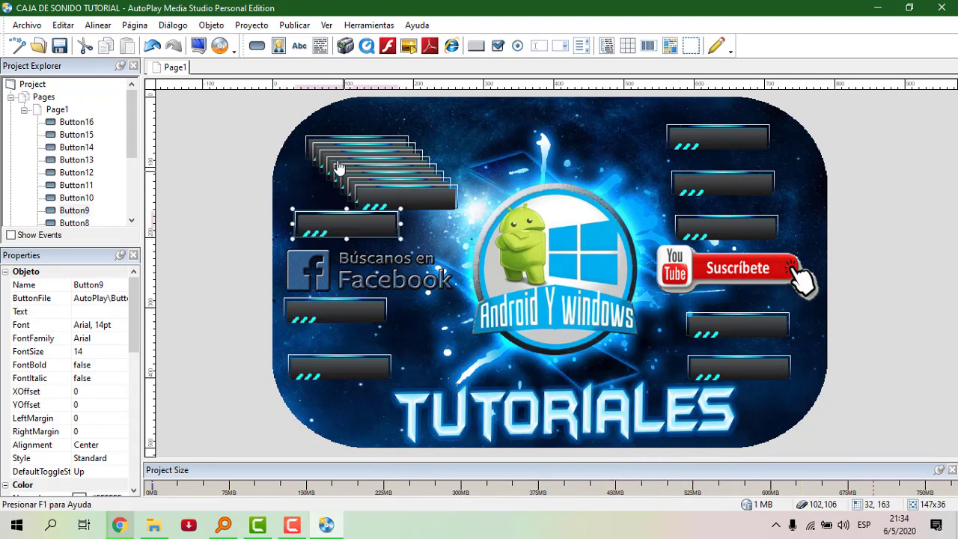
# Delete the six surplus stacked buttons, Button8 down to Button3, leaving only two in the page's upper-left stack
pyautogui.click(403, 204)
pyautogui.press('Delete')
pyautogui.click(403, 204)
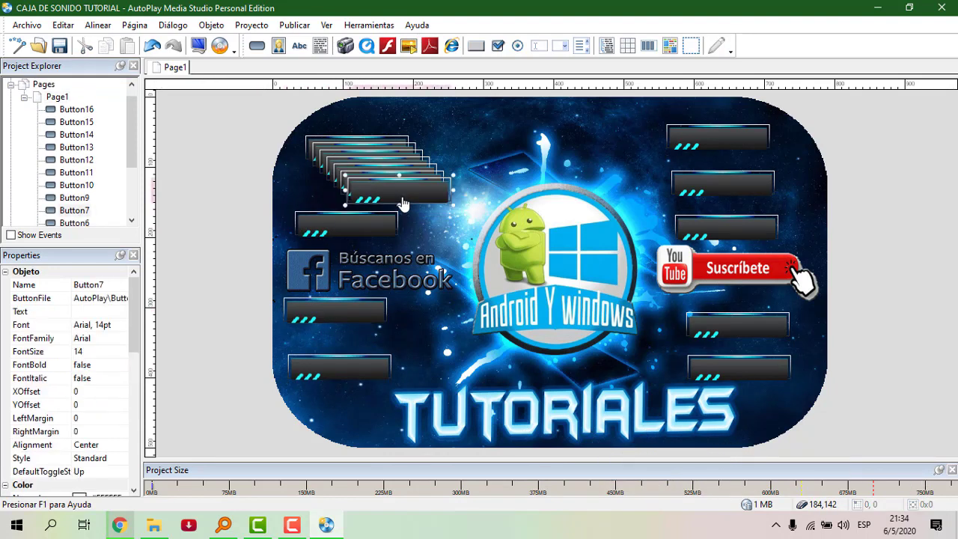
pyautogui.press('Delete')
pyautogui.click(393, 185)
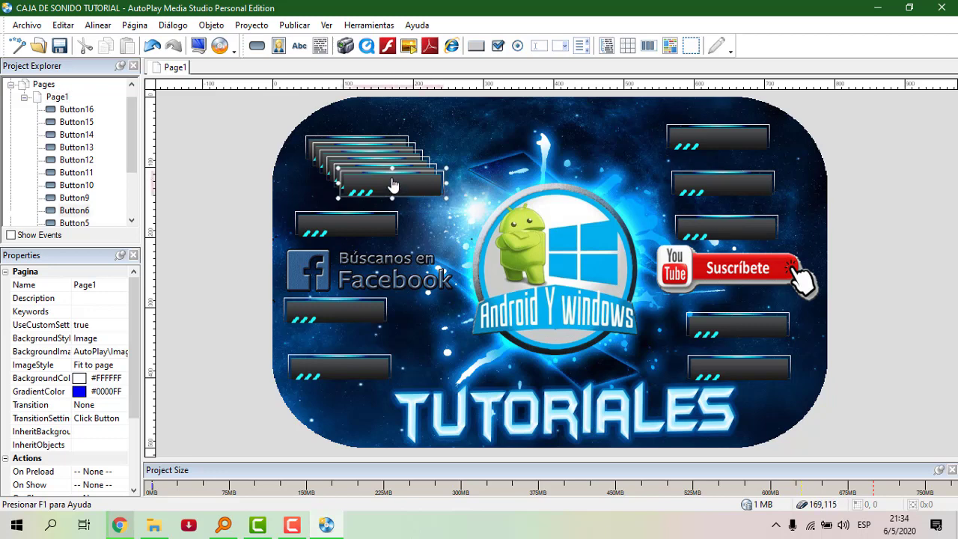
pyautogui.press('Delete')
pyautogui.click(392, 185)
pyautogui.press('Delete')
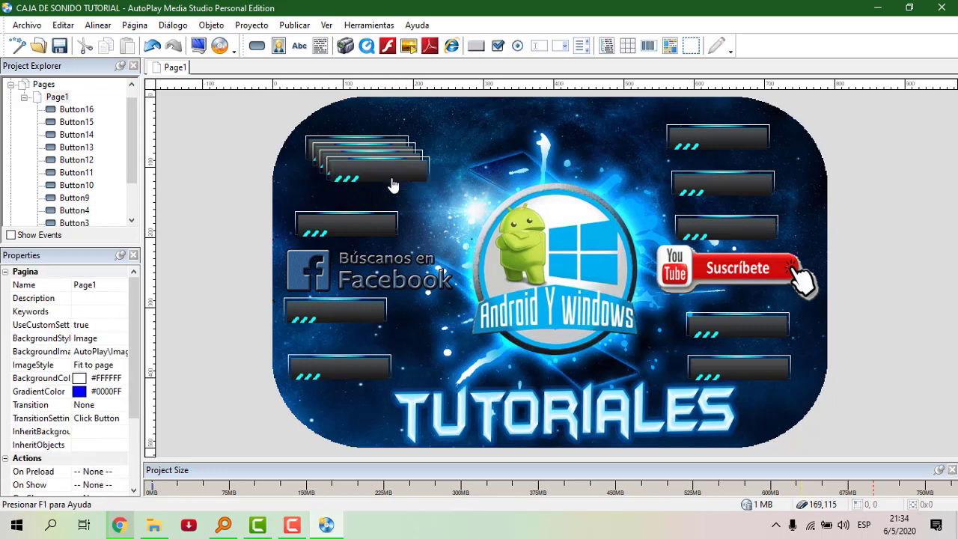
pyautogui.click(393, 185)
pyautogui.press('Delete')
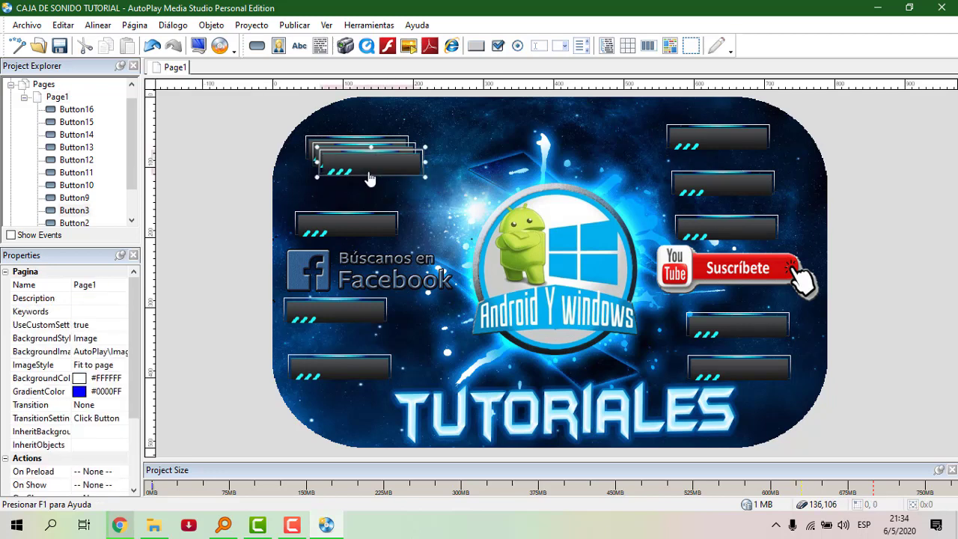
pyautogui.click(368, 177)
pyautogui.press('Delete')
# Spread the last two stacked buttons at the upper left, placing Button1 at about 54,44 and Button2 at about 36,105
pyautogui.moveTo(359, 157); pyautogui.dragTo(344, 185)
pyautogui.click(361, 154)
pyautogui.moveTo(361, 153); pyautogui.dragTo(367, 146)
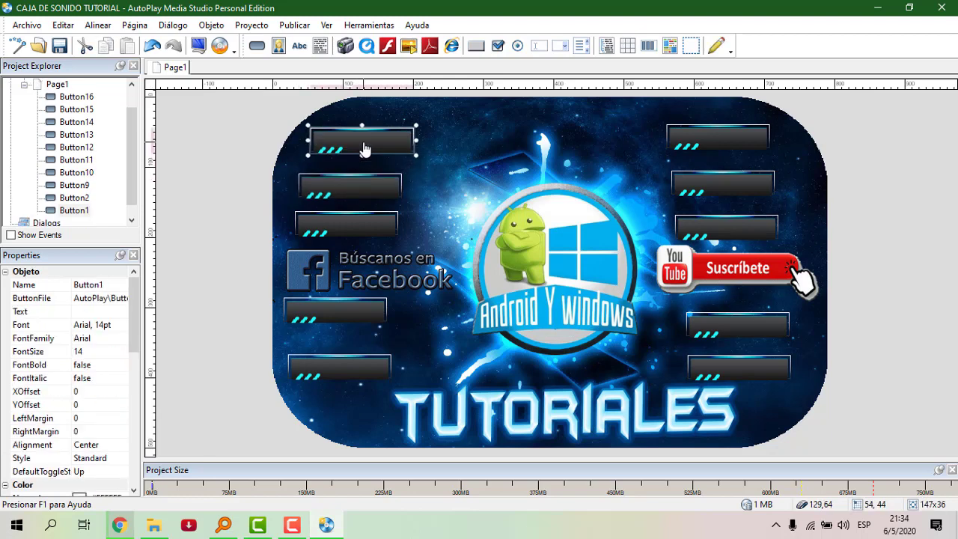
pyautogui.moveTo(358, 190); pyautogui.dragTo(362, 185)
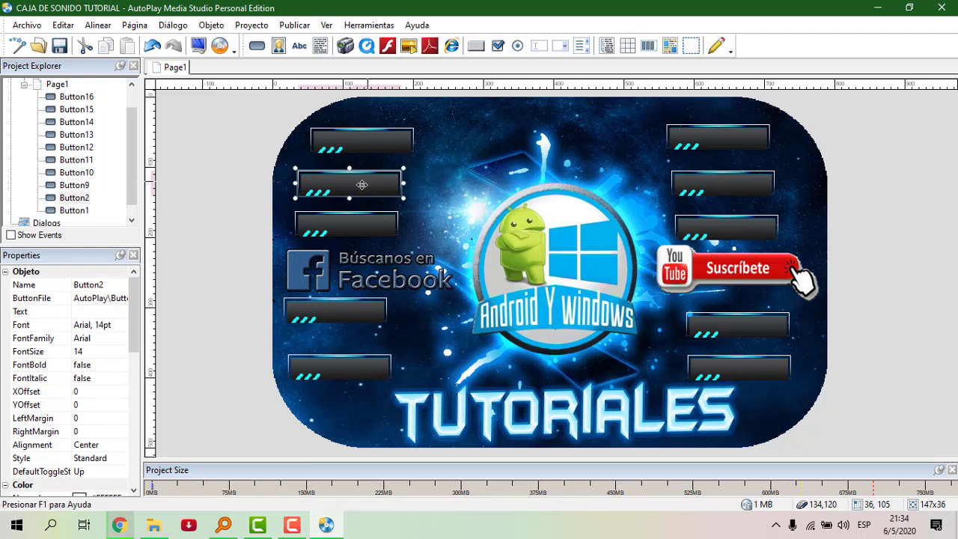
pyautogui.click(205, 240)
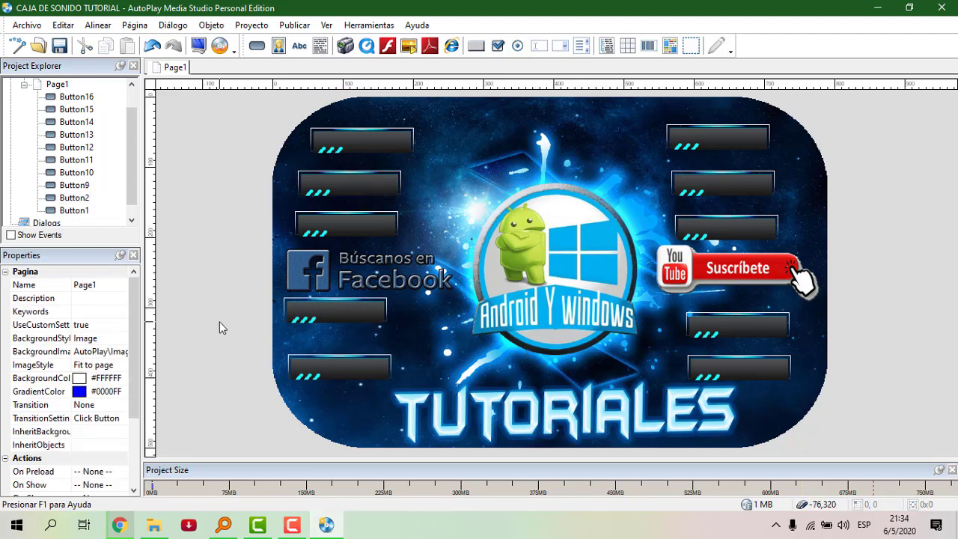
# Give Button1 a Personal click sound using 01-Ponche-Sirena from the EFECTOS DE SONIDOS folder, with all files shown
pyautogui.doubleClick(368, 146)
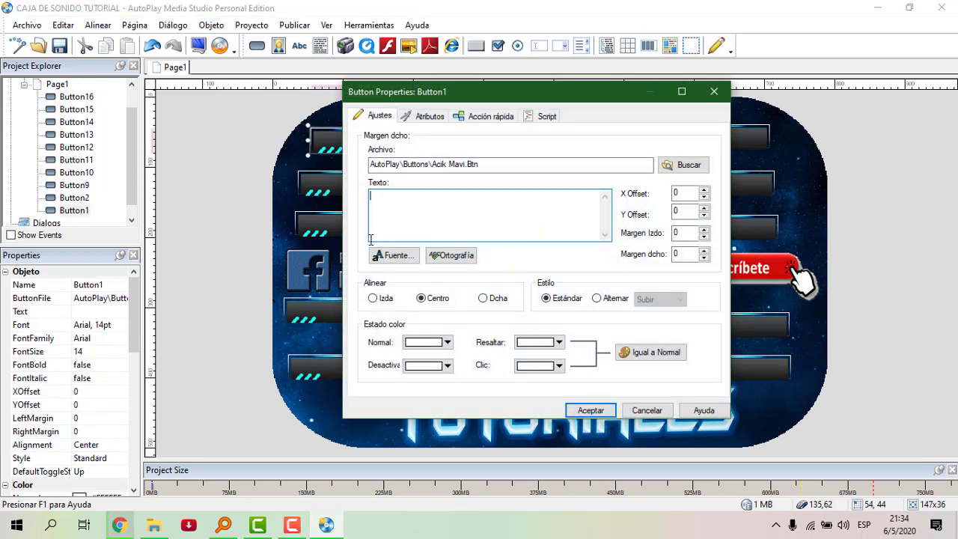
pyautogui.click(424, 116)
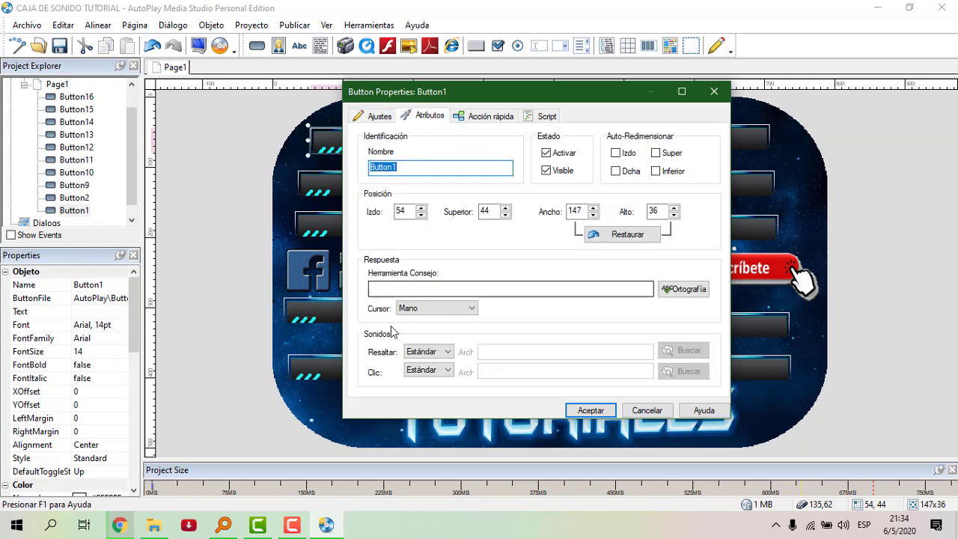
pyautogui.click(428, 372)
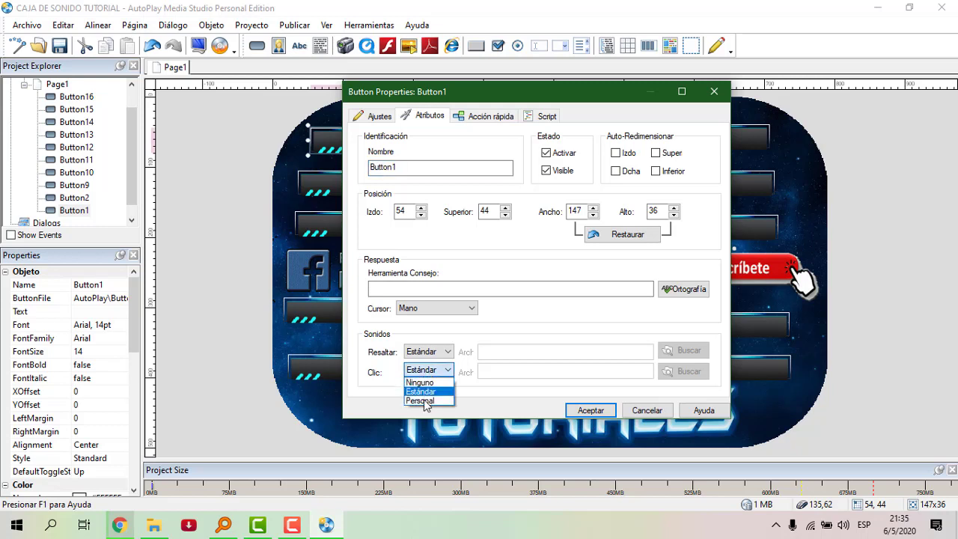
pyautogui.click(421, 401)
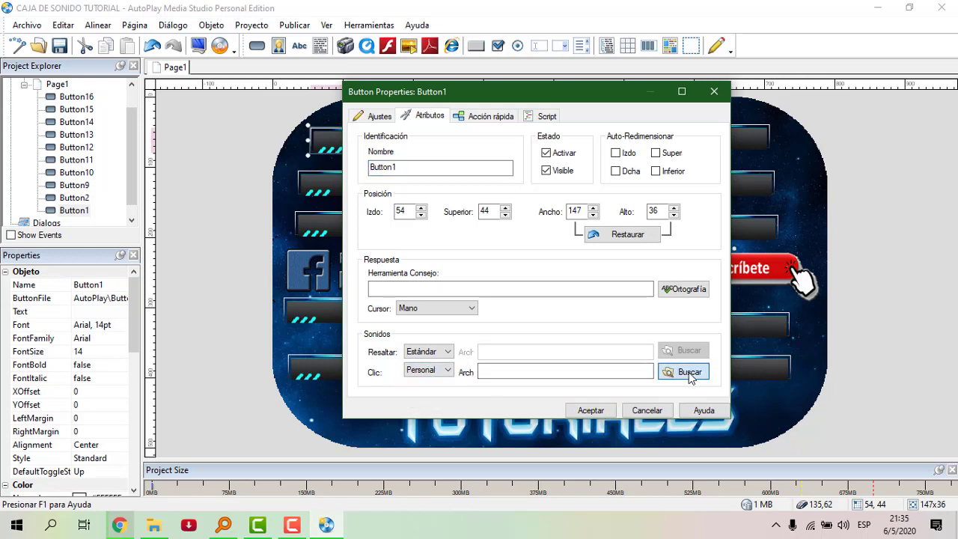
pyautogui.click(688, 372)
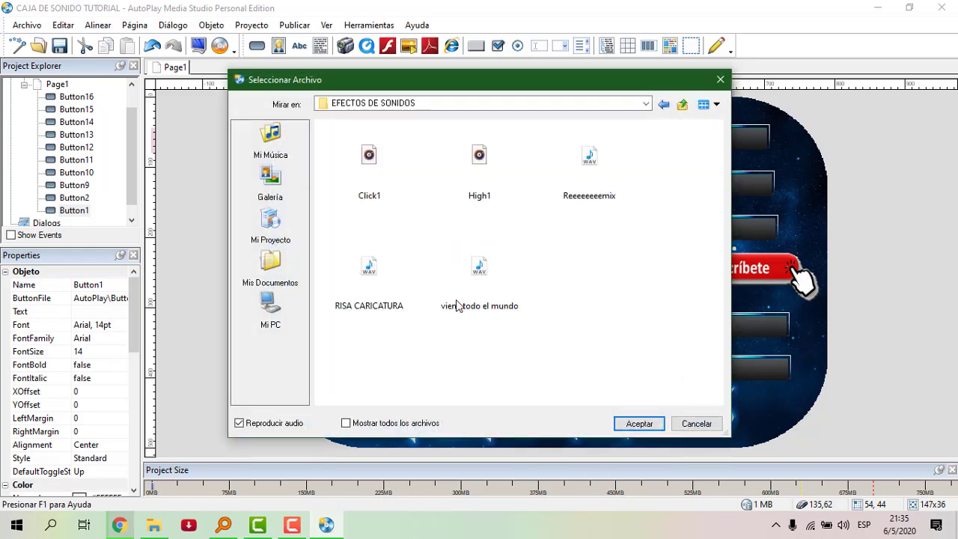
pyautogui.click(346, 423)
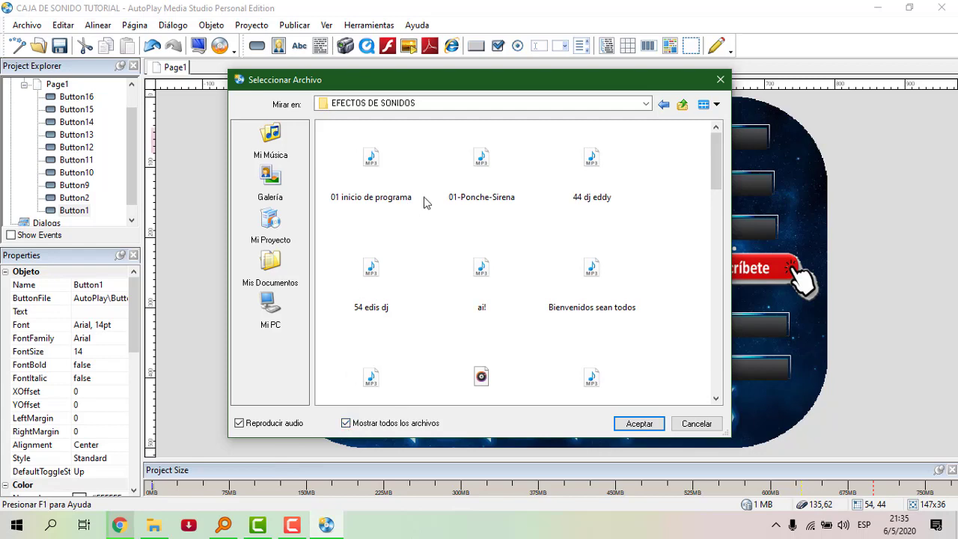
pyautogui.click(484, 182)
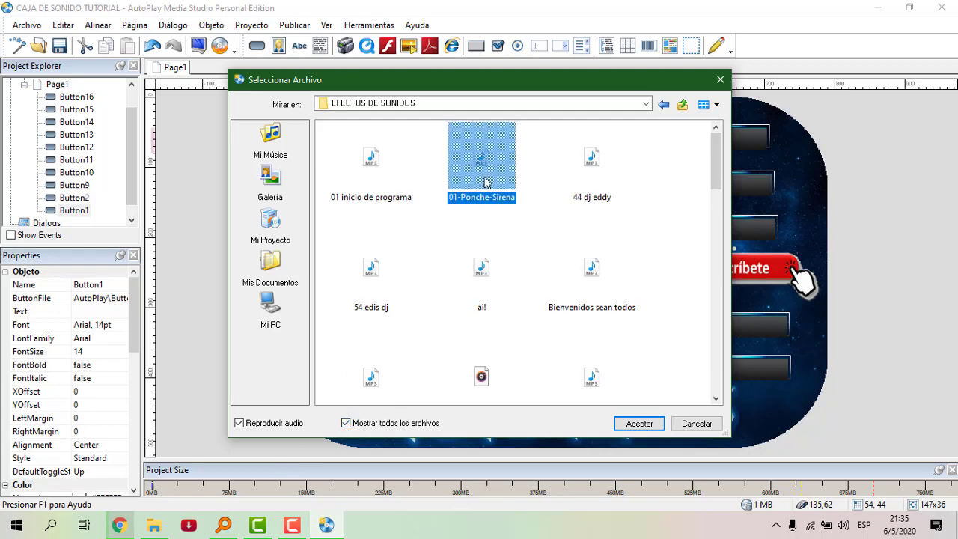
pyautogui.click(636, 424)
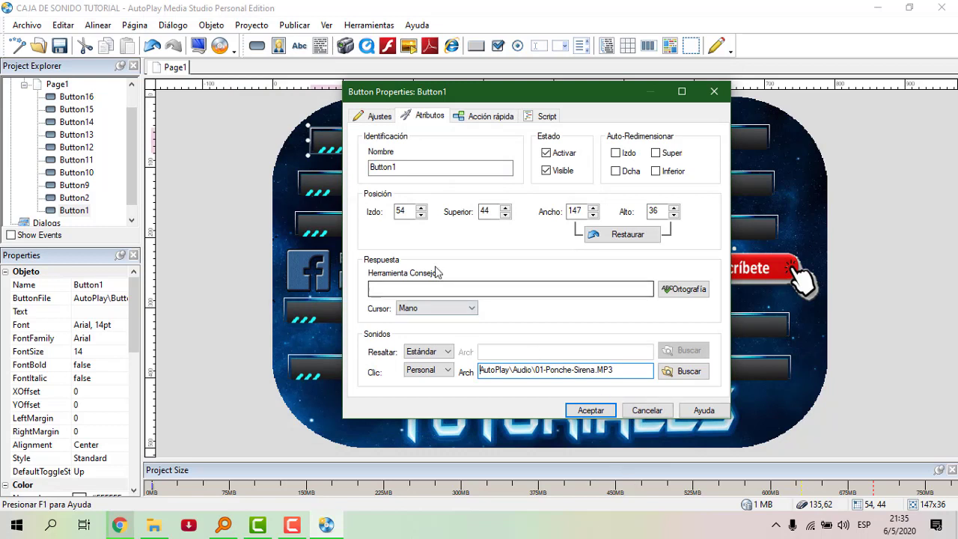
# Set Button1's text to SIRENA and its highlight sound to Ninguno, and apply the properties
pyautogui.click(376, 116)
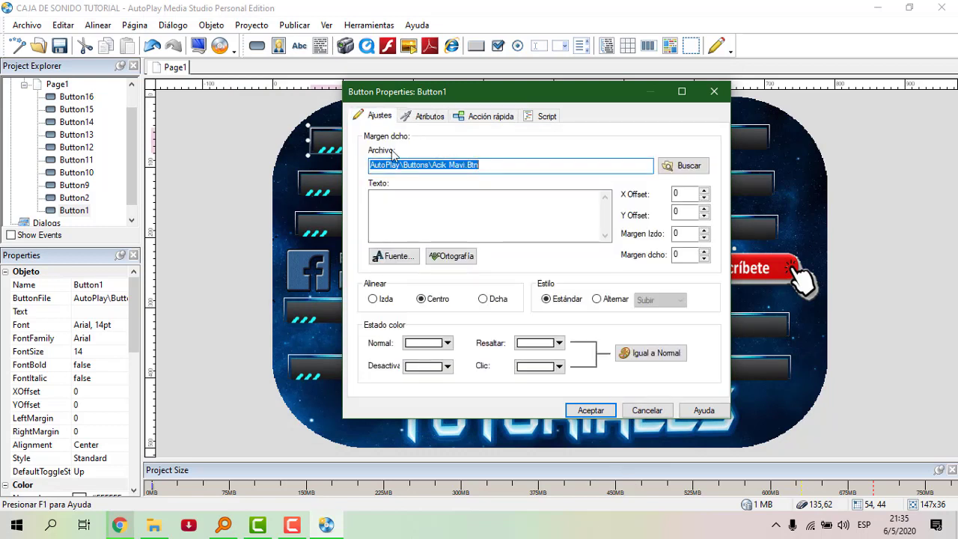
pyautogui.click(456, 201)
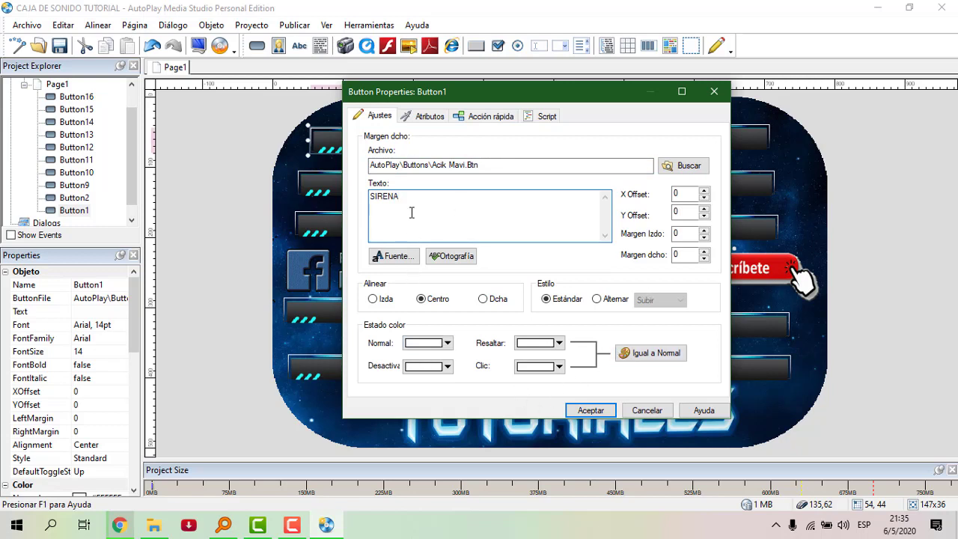
pyautogui.click(426, 118)
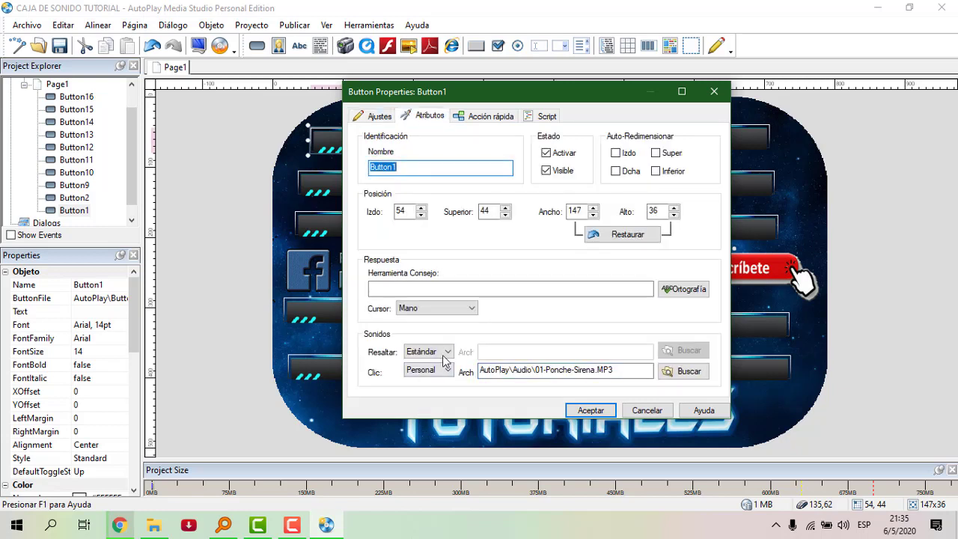
pyautogui.click(445, 354)
pyautogui.click(430, 371)
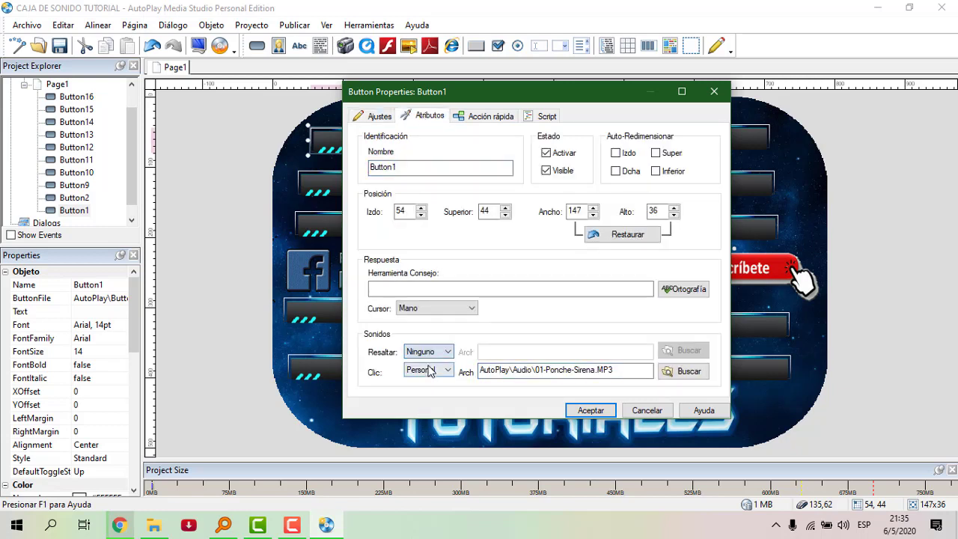
pyautogui.click(594, 414)
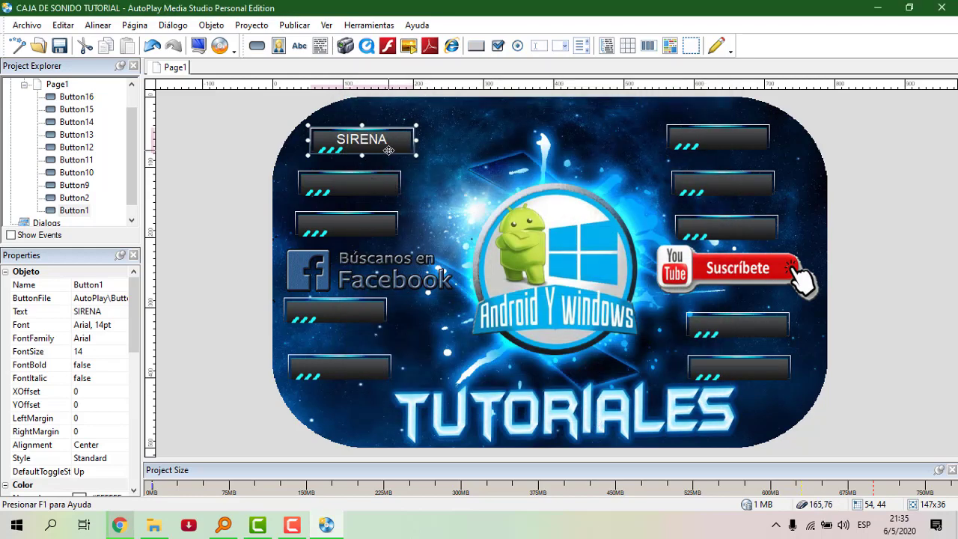
# Preview the project to test the SIRENA button, and close the preview window
pyautogui.click(199, 47)
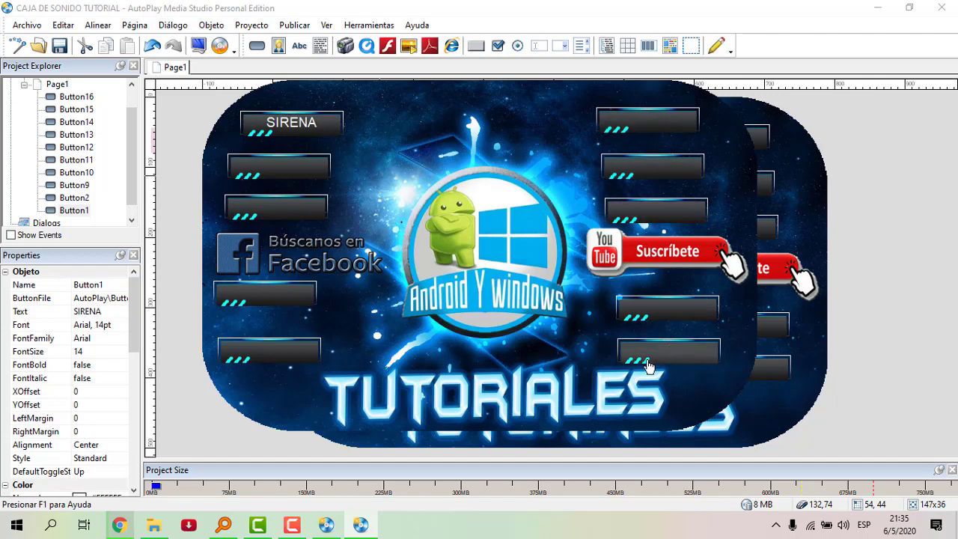
pyautogui.rightClick(365, 526)
pyautogui.click(323, 495)
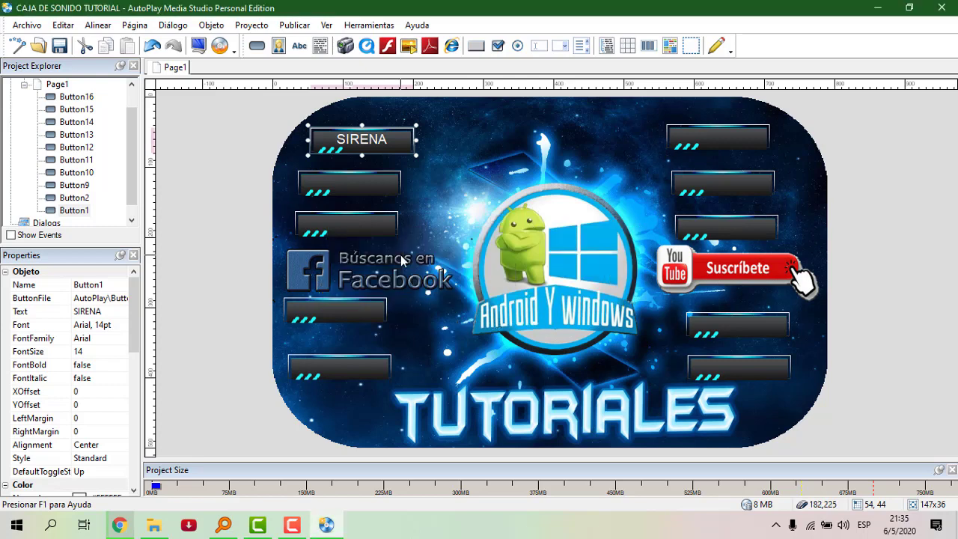
# Give Button2, below SIRENA, a Personal click sound using RISA CARICATURA from the EFECTOS DE SONIDOS folder
pyautogui.click(251, 209)
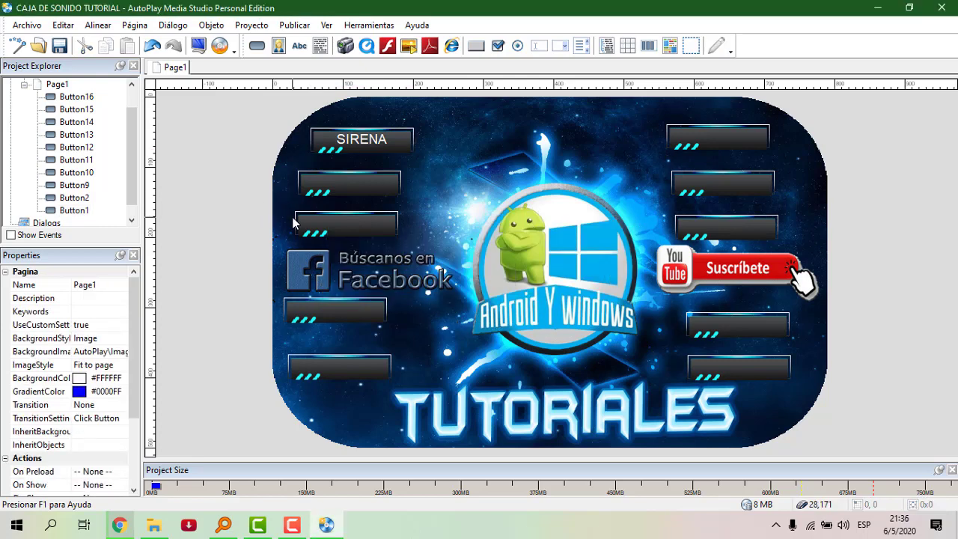
pyautogui.doubleClick(331, 184)
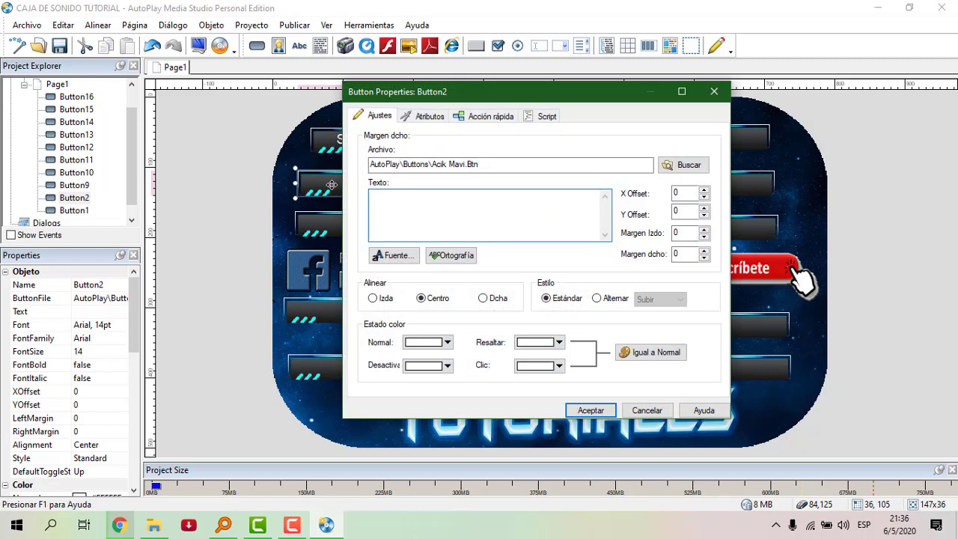
pyautogui.click(430, 116)
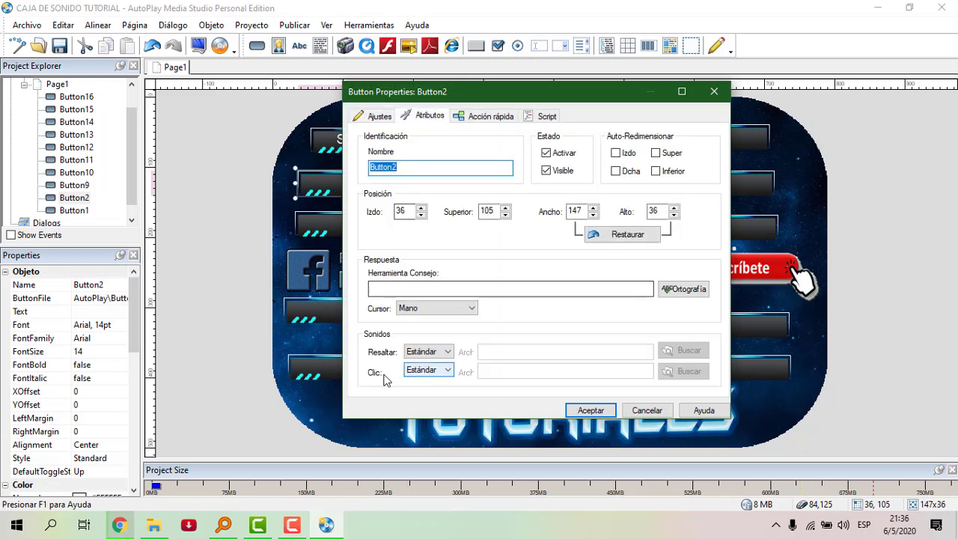
pyautogui.click(428, 370)
pyautogui.click(431, 401)
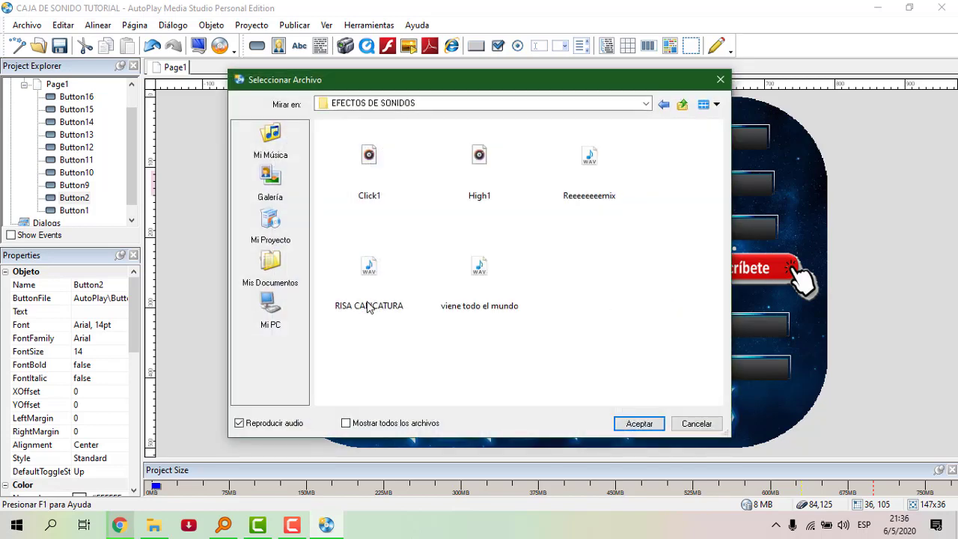
pyautogui.click(368, 306)
pyautogui.click(636, 424)
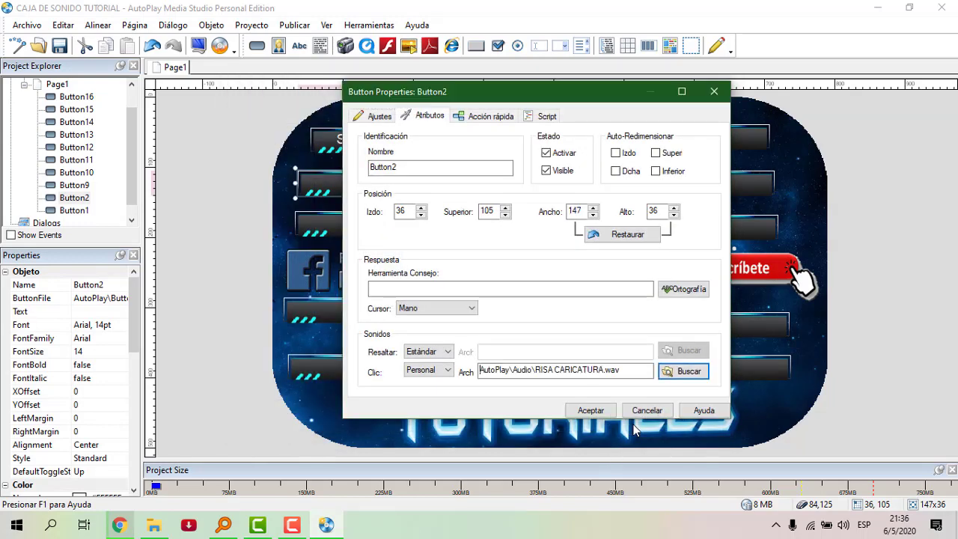
# Set Button2's text to RISA CARICATURA and its highlight sound to Ninguno, and apply the properties
pyautogui.click(377, 116)
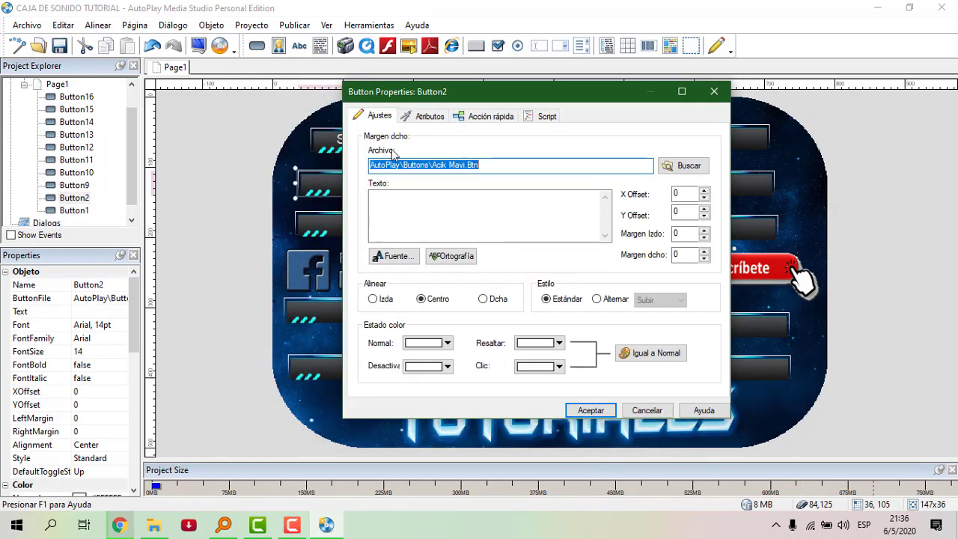
pyautogui.click(406, 206)
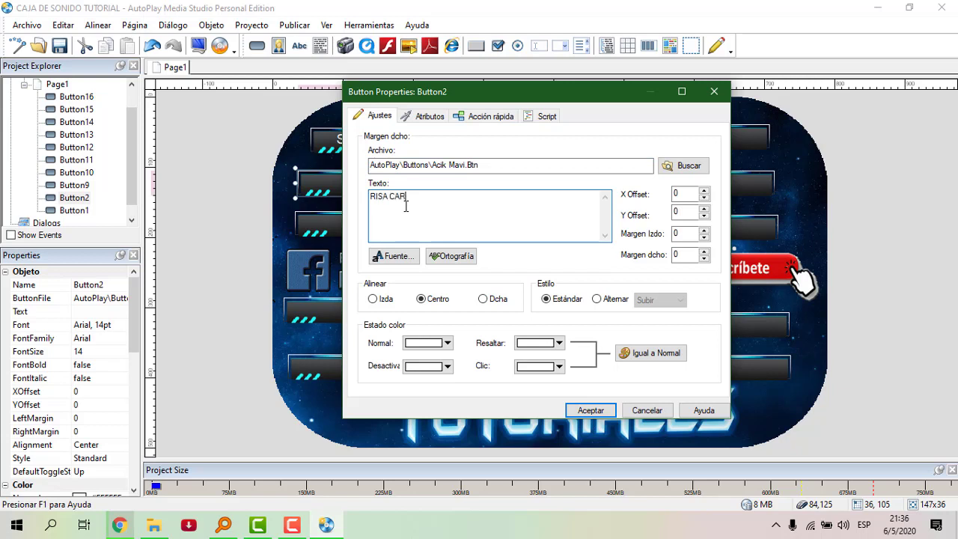
pyautogui.write('RISA CARICATURA')
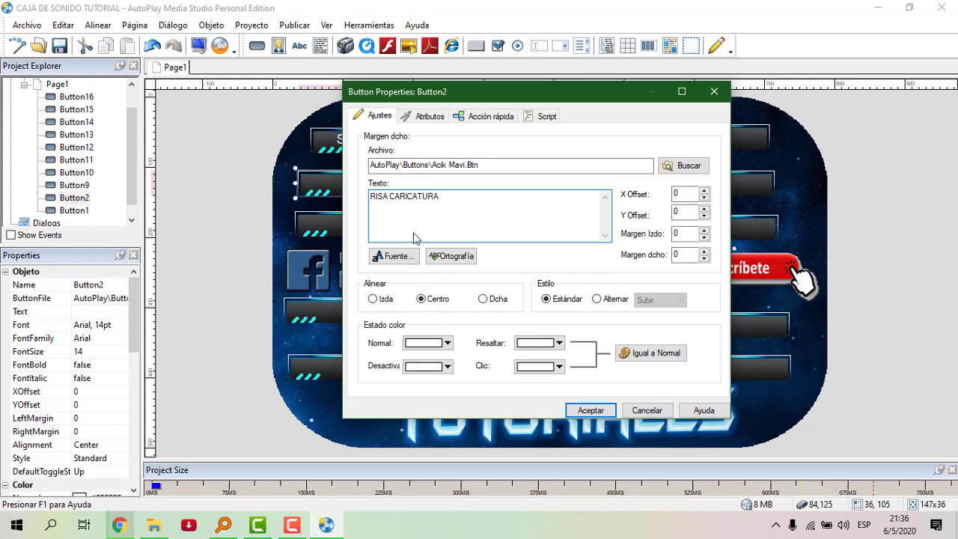
pyautogui.click(429, 116)
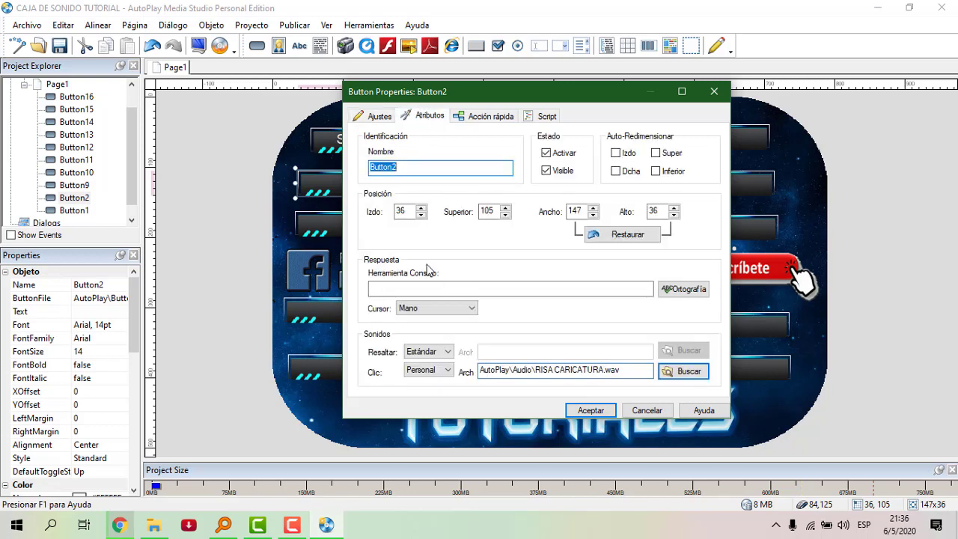
pyautogui.click(424, 351)
pyautogui.click(423, 362)
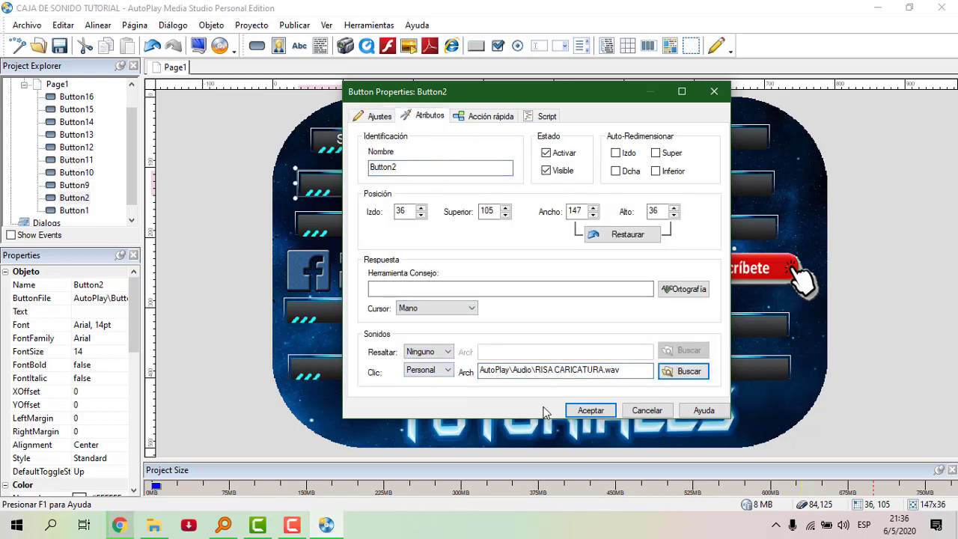
pyautogui.click(590, 410)
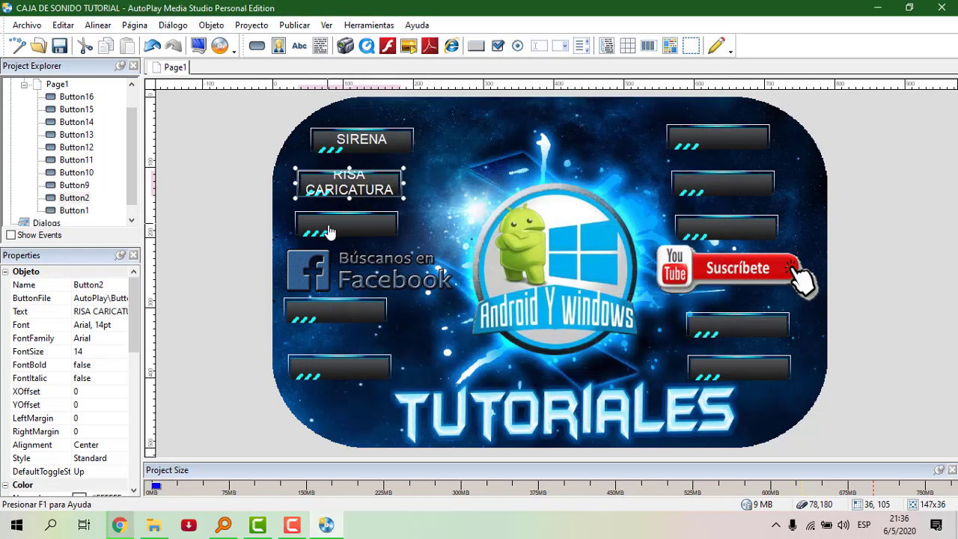
# Give Button9, the one above the Facebook logo, a Personal click sound using the file viene todo el mundo
pyautogui.doubleClick(329, 230)
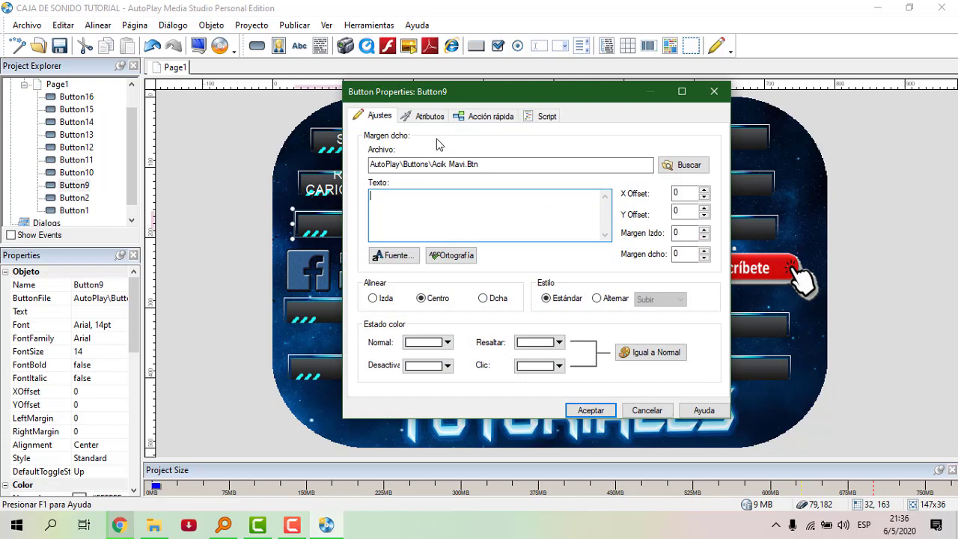
pyautogui.click(421, 118)
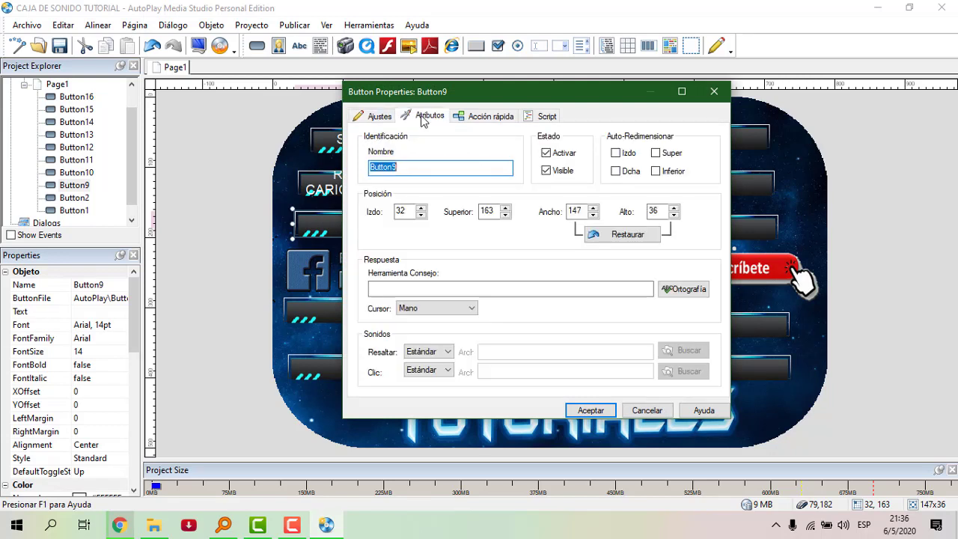
pyautogui.click(417, 371)
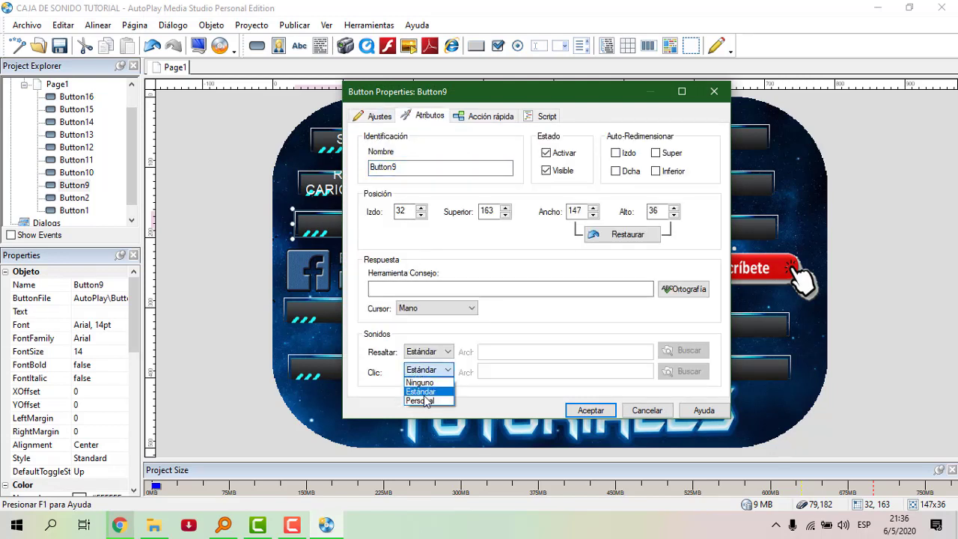
pyautogui.click(423, 401)
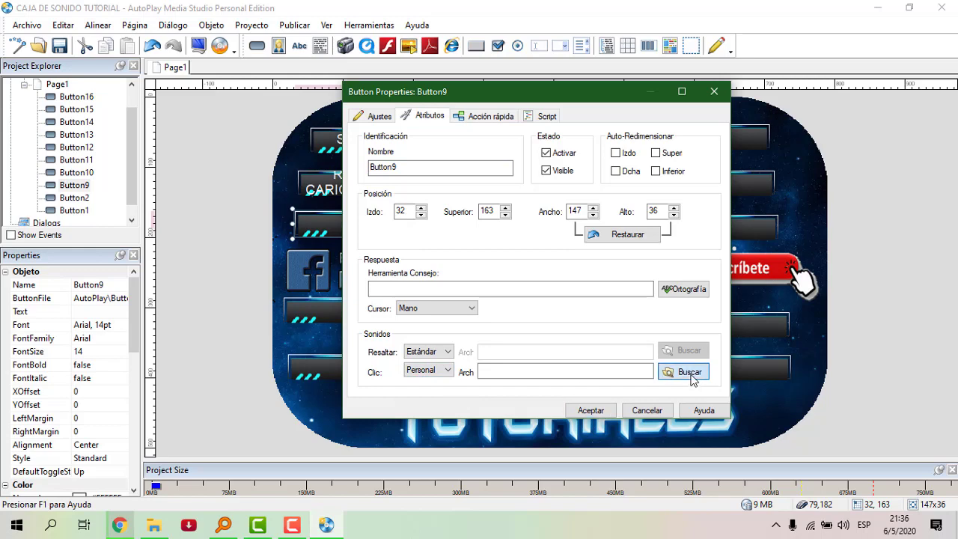
pyautogui.click(689, 371)
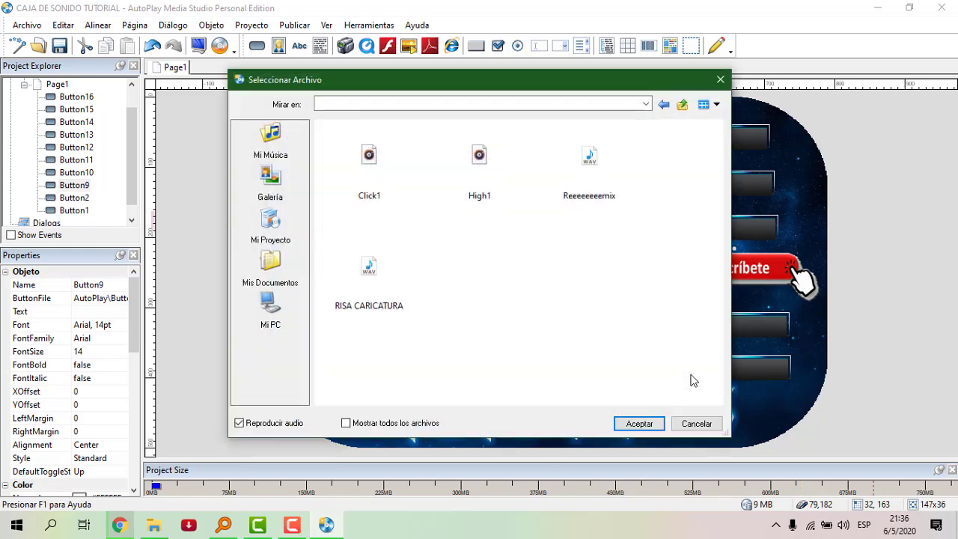
pyautogui.click(483, 286)
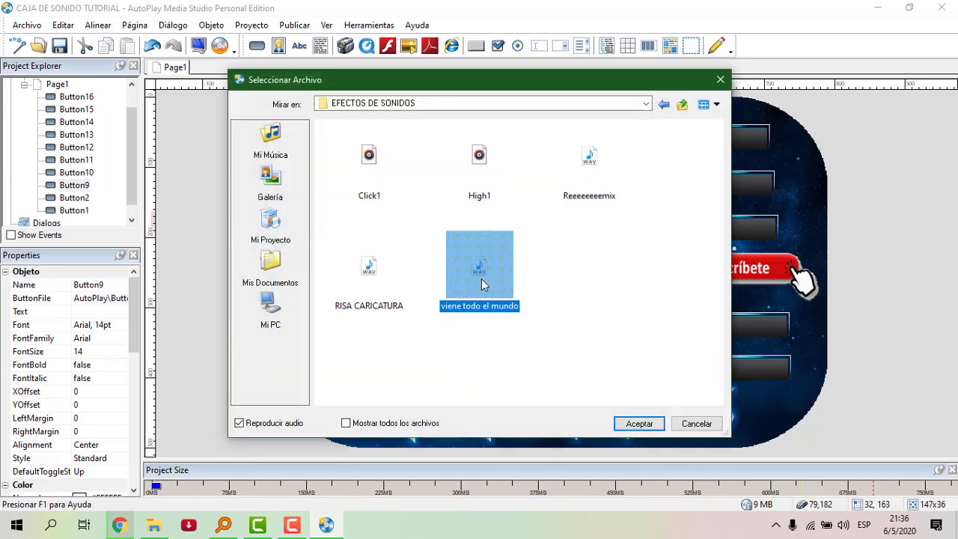
pyautogui.click(636, 423)
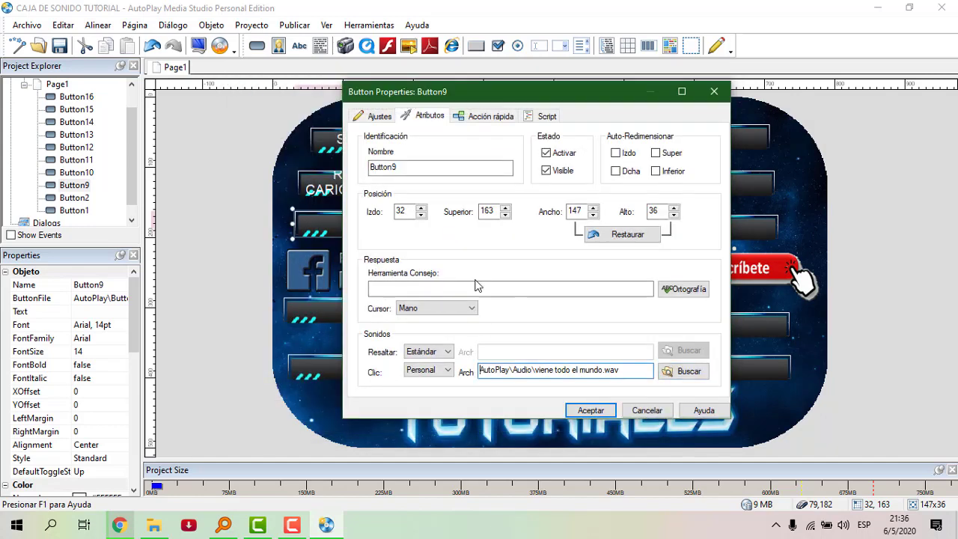
# Set Button9's text to VIENE TODO EL MUNDO and its highlight sound to Ninguno, and apply the properties
pyautogui.click(377, 116)
pyautogui.click(404, 196)
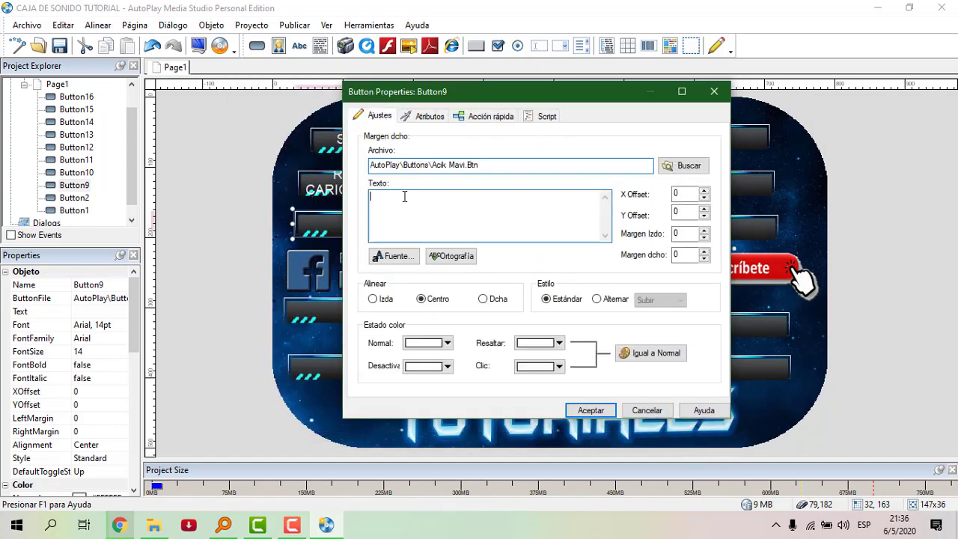
pyautogui.write('VIENE')
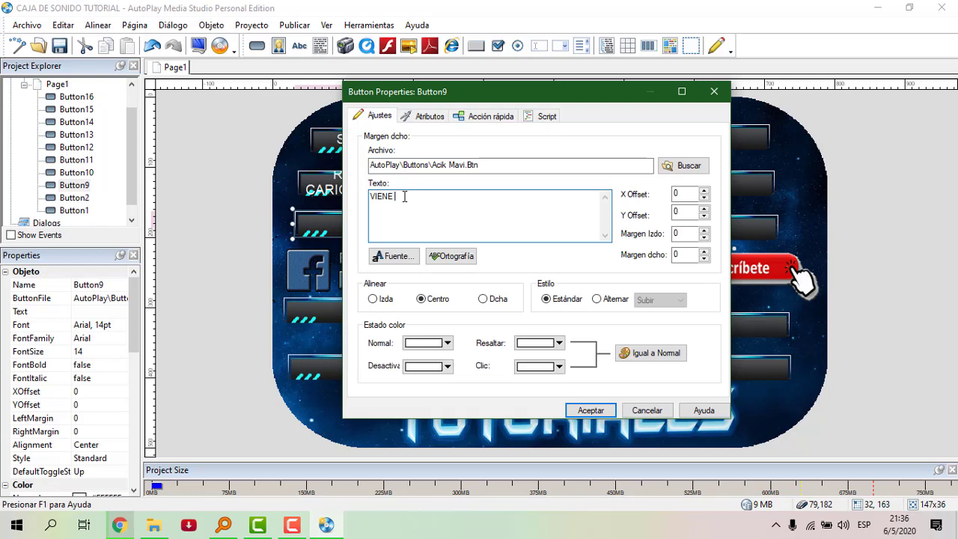
pyautogui.write(' TODO EL MUNDO')
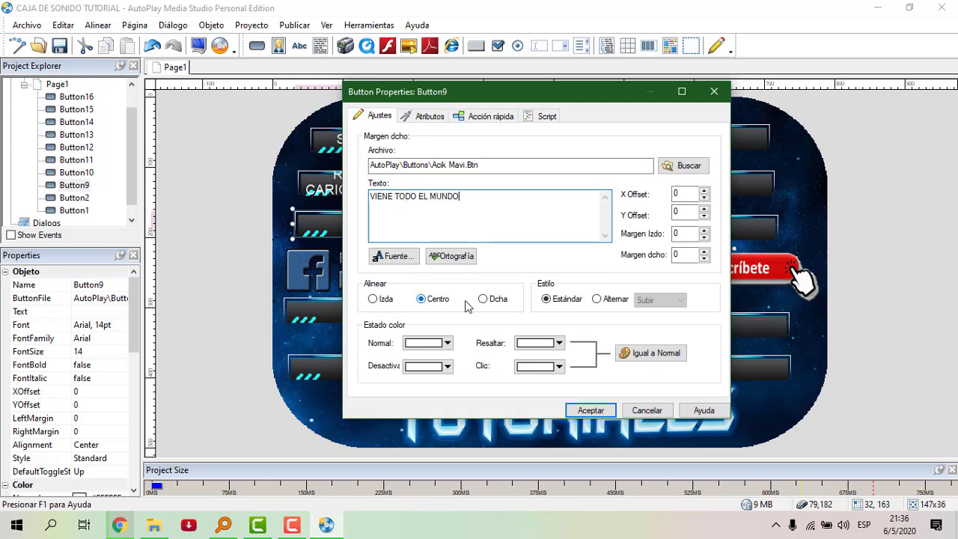
pyautogui.click(427, 116)
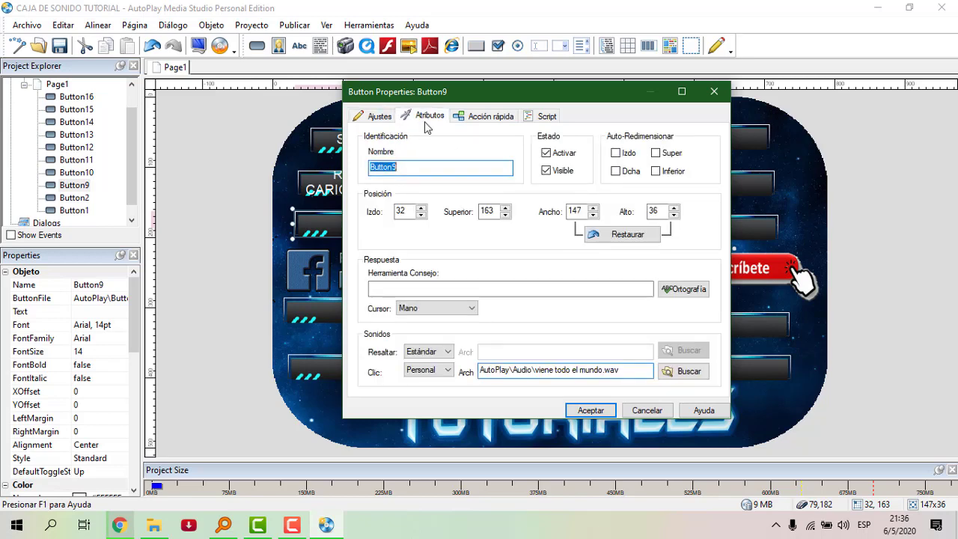
pyautogui.click(442, 351)
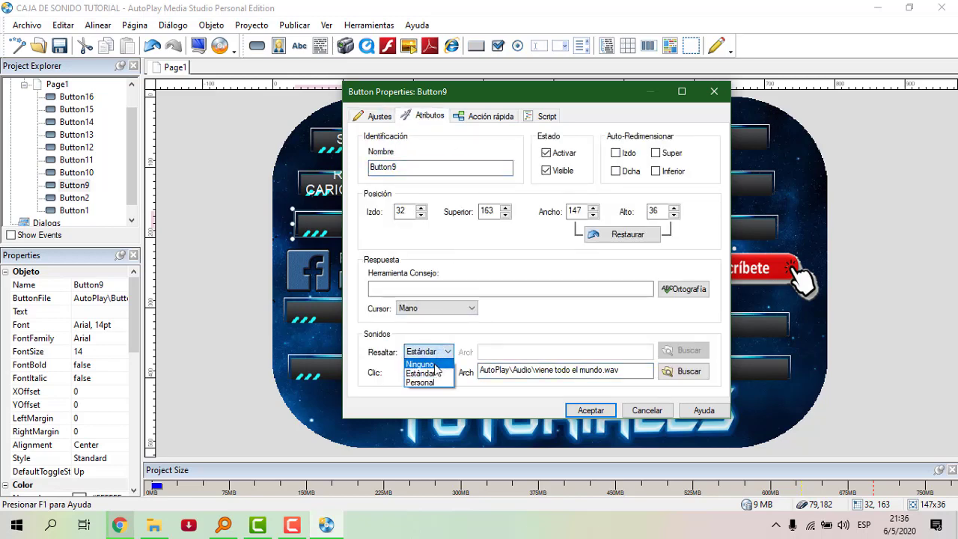
pyautogui.click(434, 370)
pyautogui.click(590, 410)
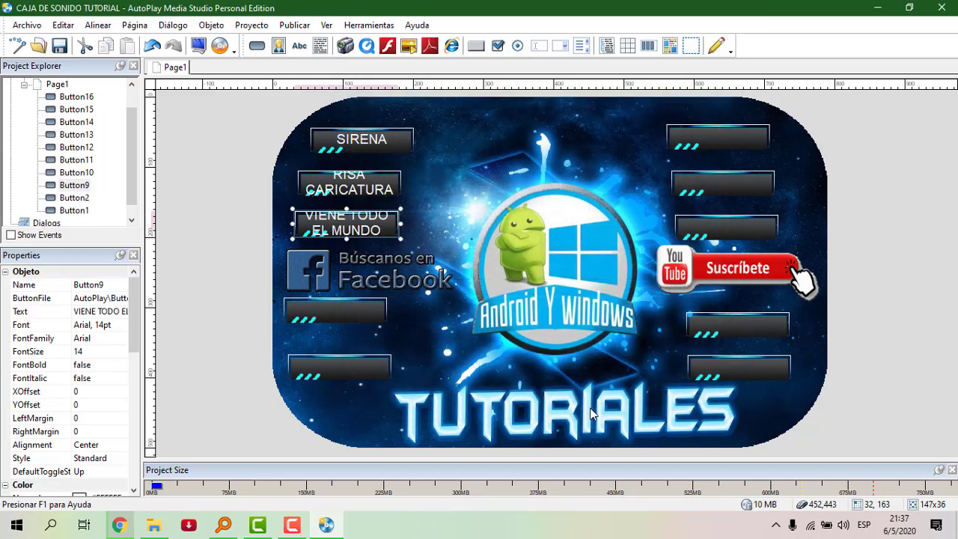
# Format Button9's label in Arial Negrita at size 12 with an X Offset of 1, and apply the changes
pyautogui.click(225, 238)
pyautogui.click(337, 229)
pyautogui.doubleClick(335, 223)
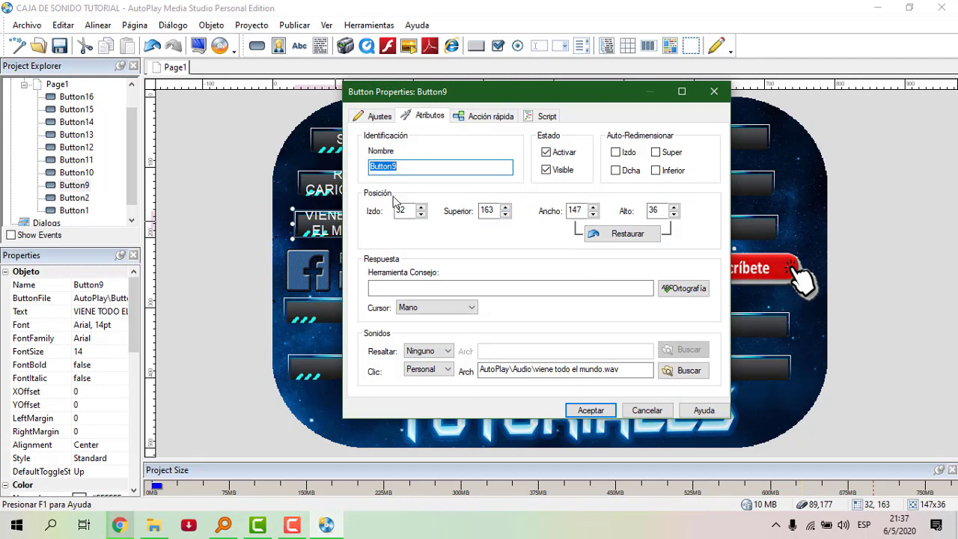
pyautogui.click(379, 116)
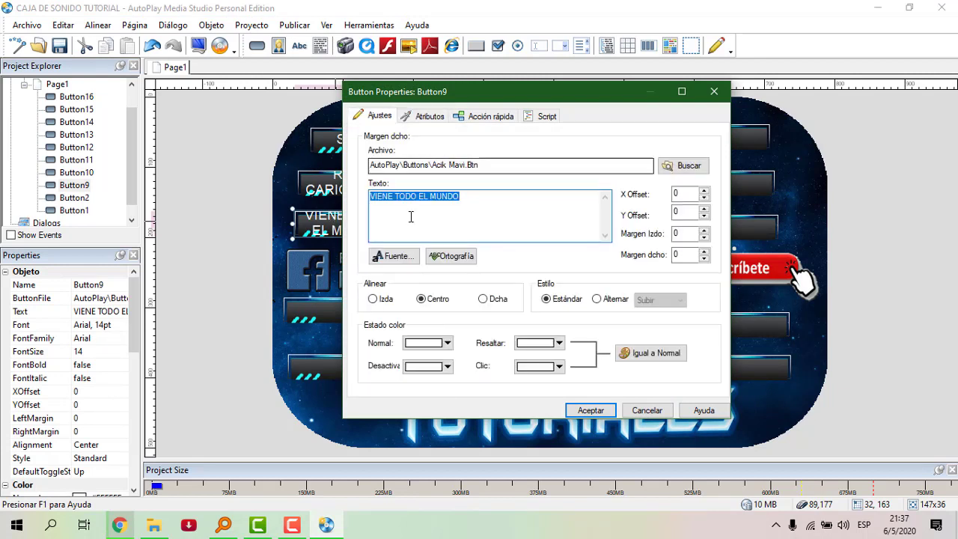
pyautogui.click(401, 257)
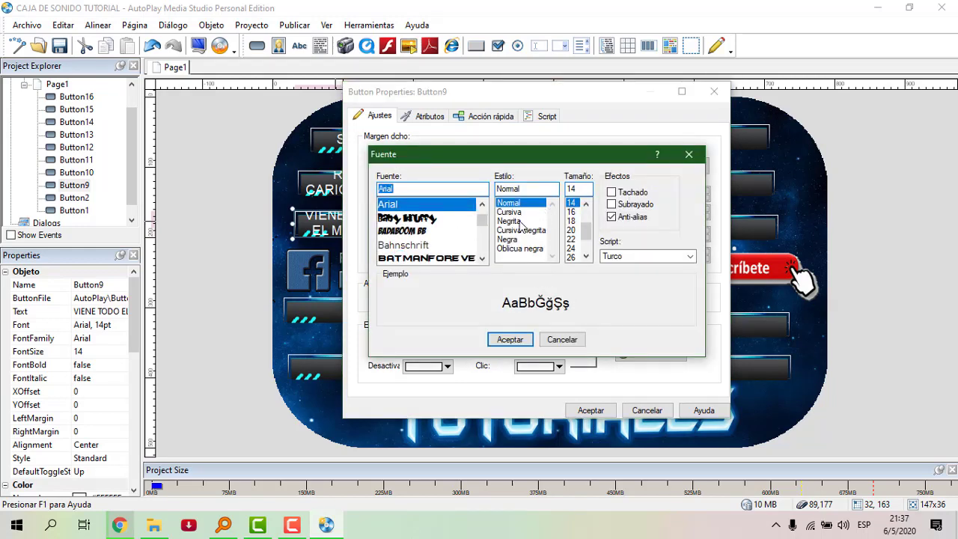
pyautogui.click(509, 221)
pyautogui.click(586, 204)
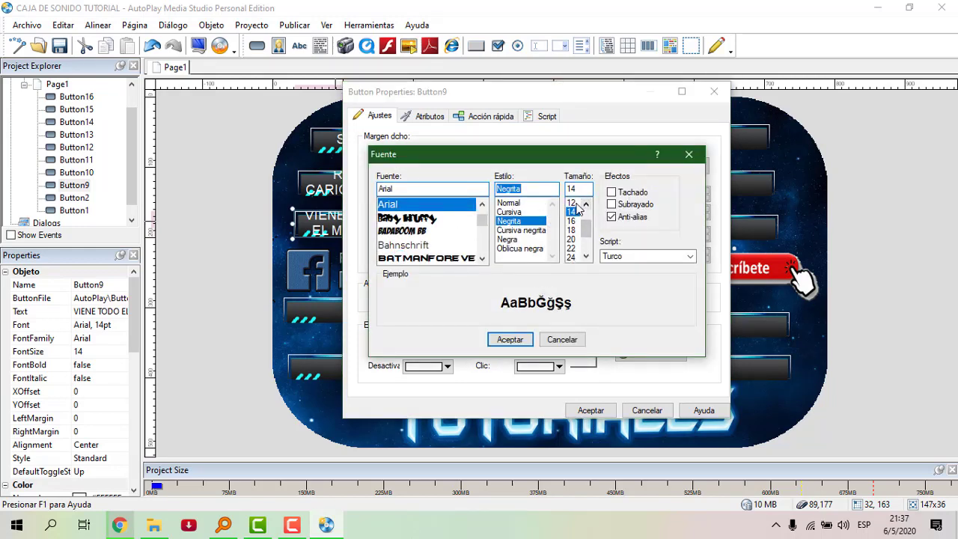
pyautogui.click(512, 341)
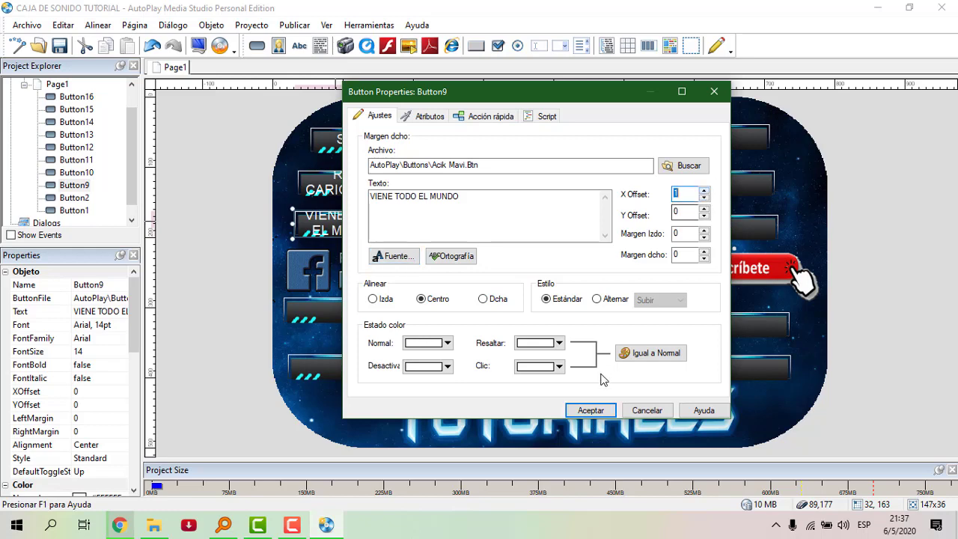
pyautogui.click(601, 410)
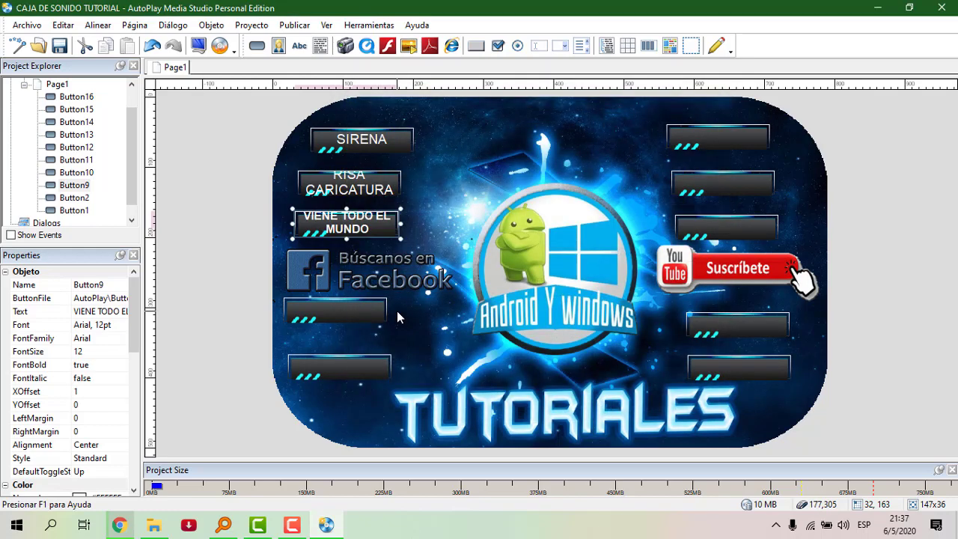
# Lower Button9's label by trying a Y Offset of 2 and settling on 3, applying each value
pyautogui.doubleClick(337, 223)
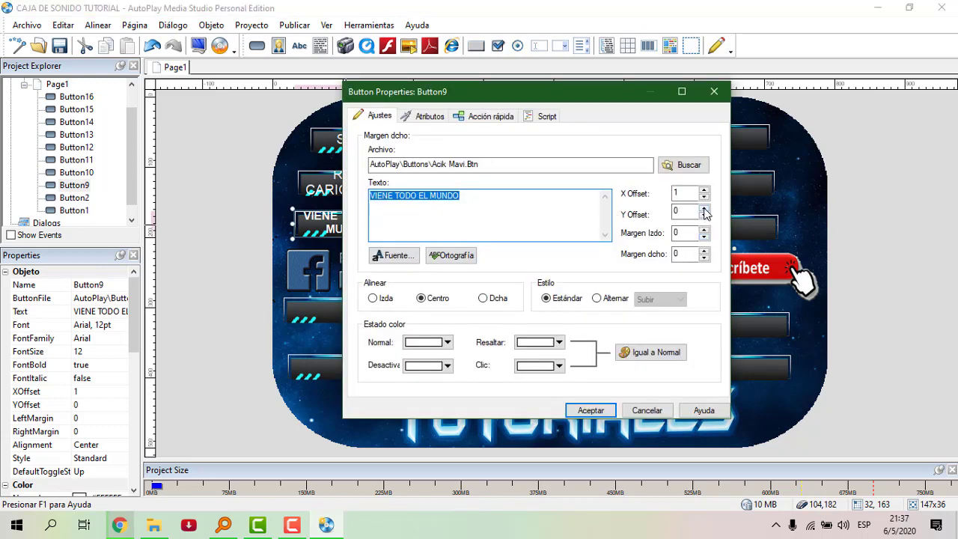
pyautogui.click(704, 209)
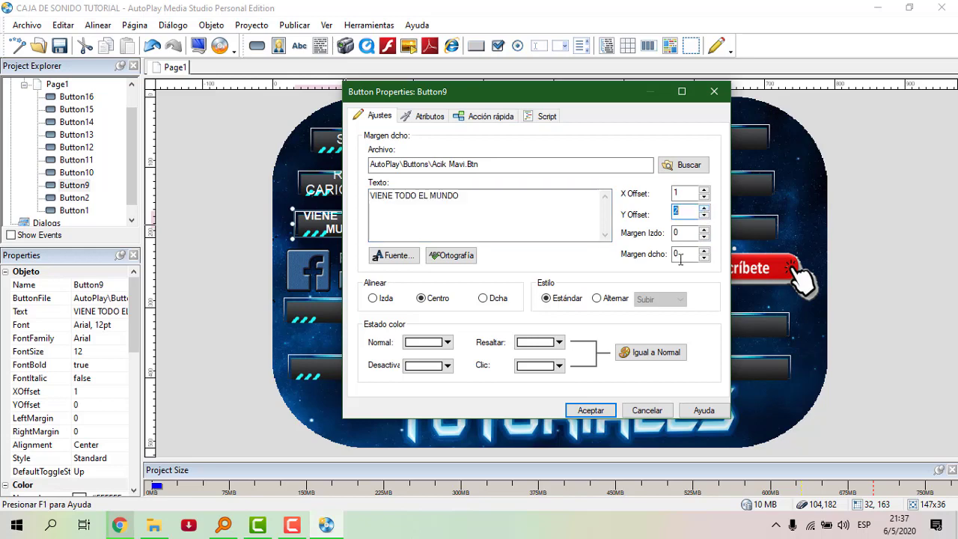
pyautogui.click(591, 410)
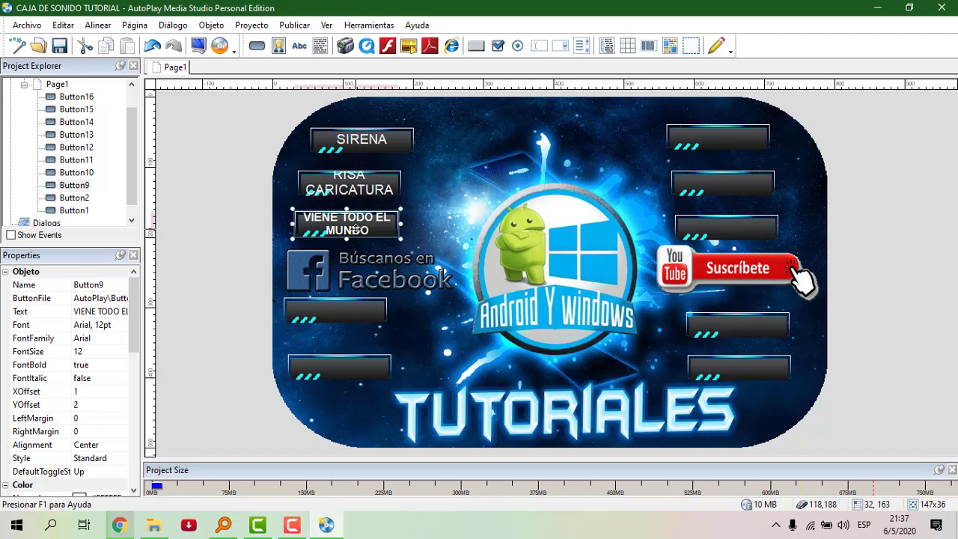
pyautogui.doubleClick(355, 229)
pyautogui.click(703, 212)
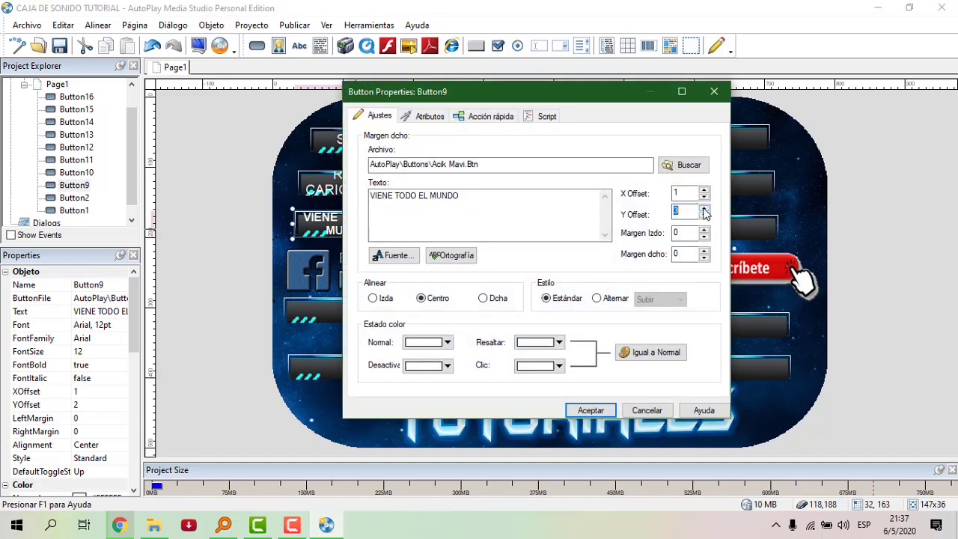
pyautogui.click(591, 410)
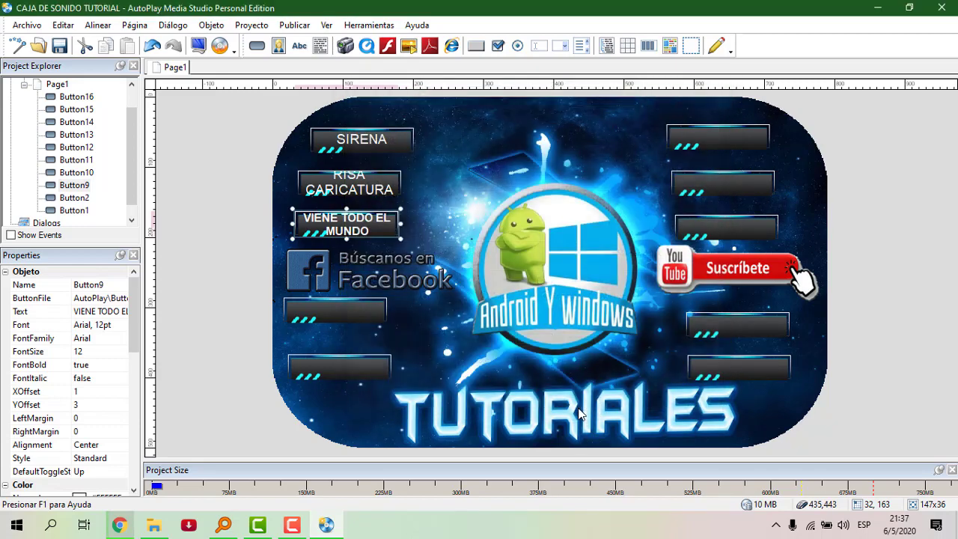
# Reduce the font size of Button2's RISA CARICATURA label to 12 and apply the properties
pyautogui.click(202, 277)
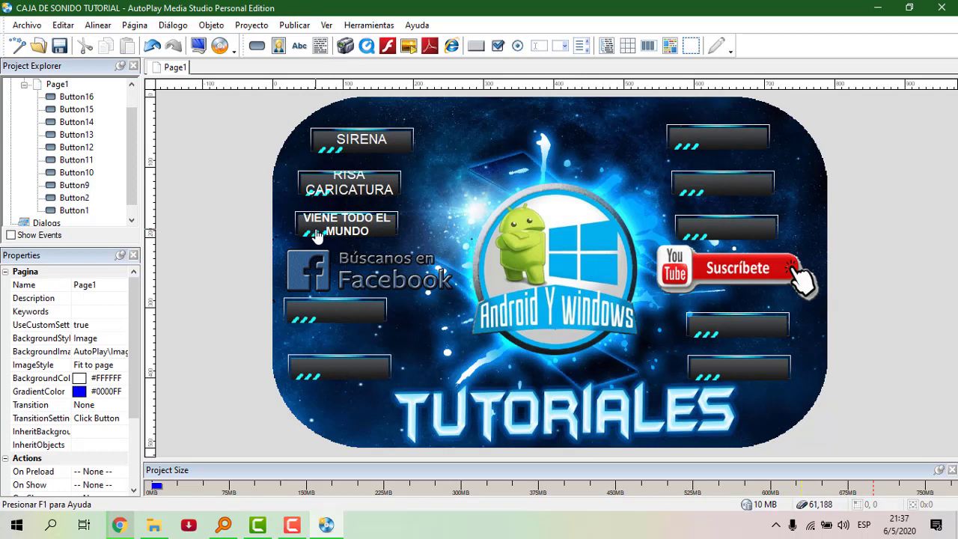
pyautogui.doubleClick(347, 186)
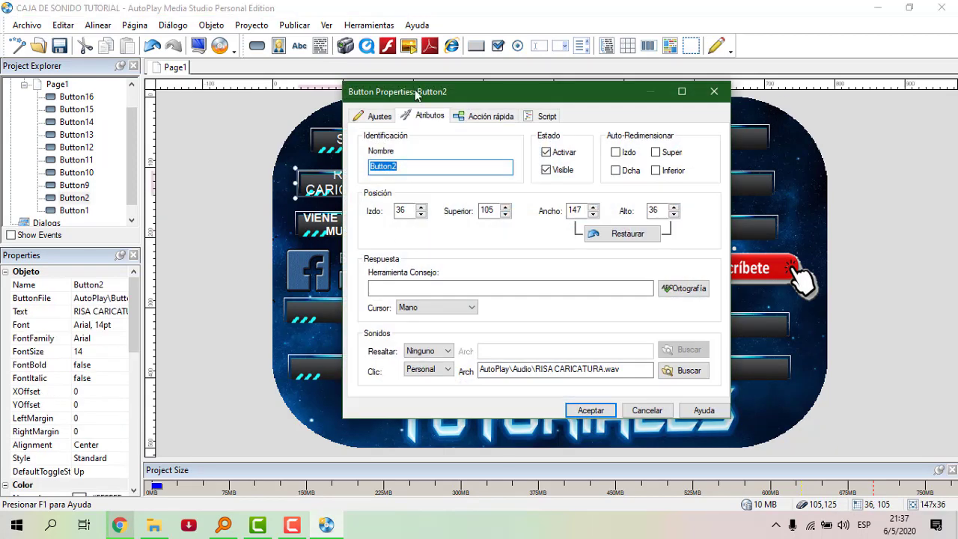
pyautogui.click(376, 116)
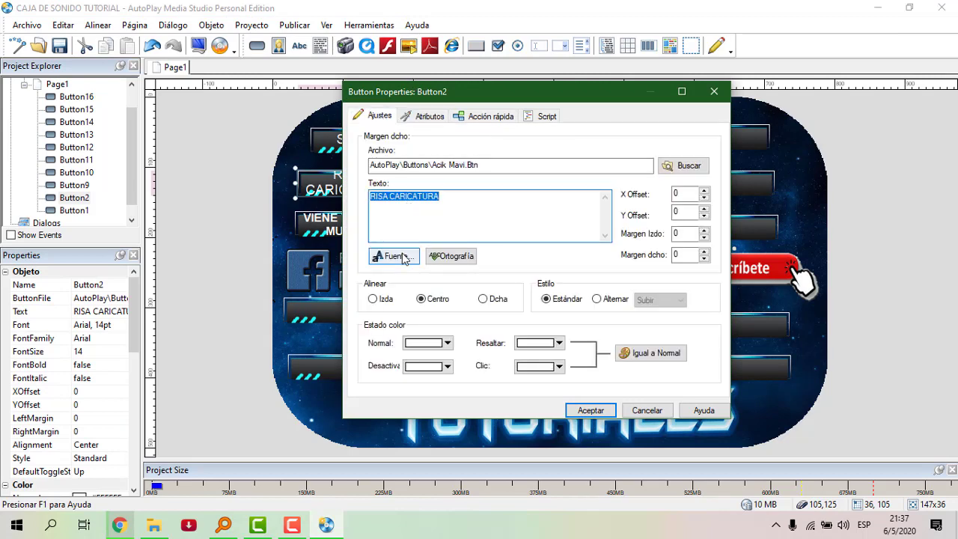
pyautogui.click(403, 258)
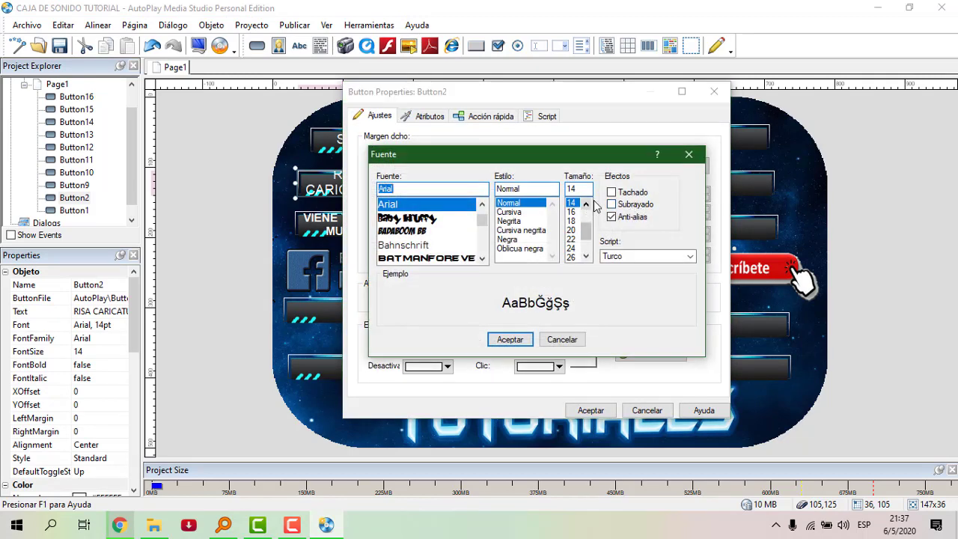
pyautogui.click(586, 203)
pyautogui.click(574, 203)
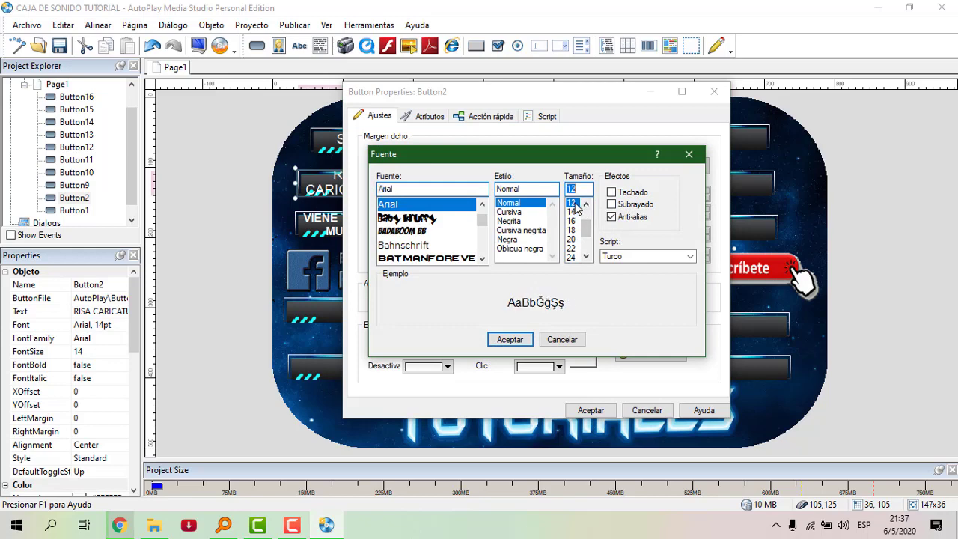
pyautogui.click(506, 338)
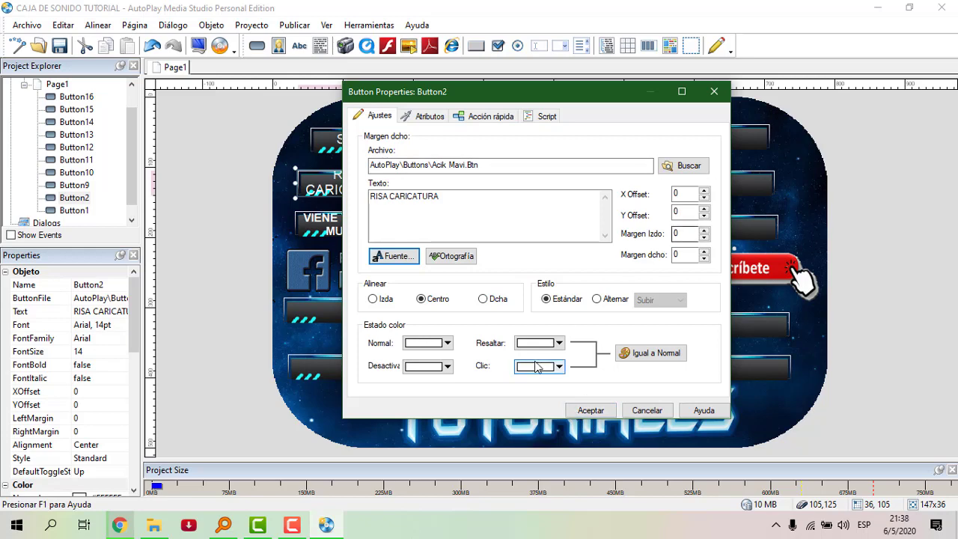
pyautogui.click(589, 410)
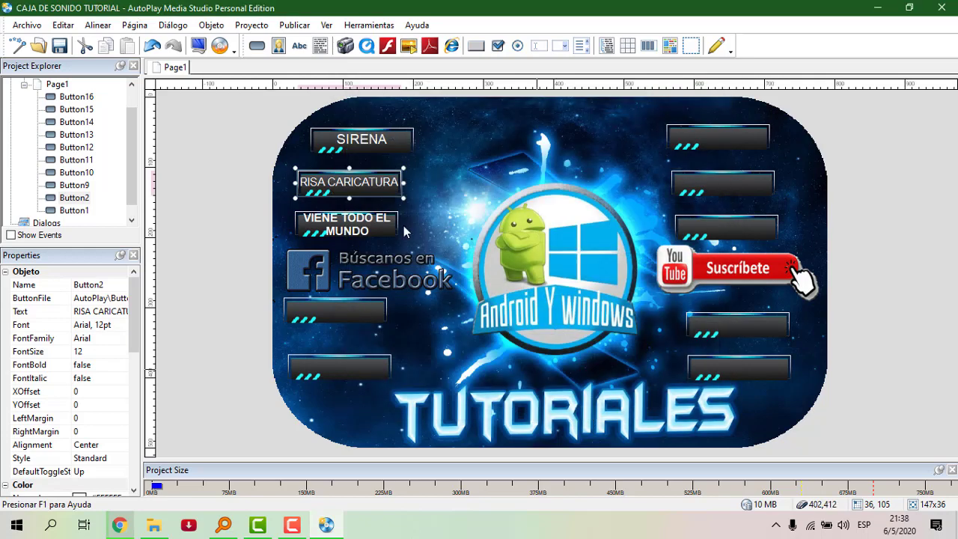
# Make Button2's RISA CARICATURA label bold with the Negrita style, apply the properties and deselect the button
pyautogui.doubleClick(371, 188)
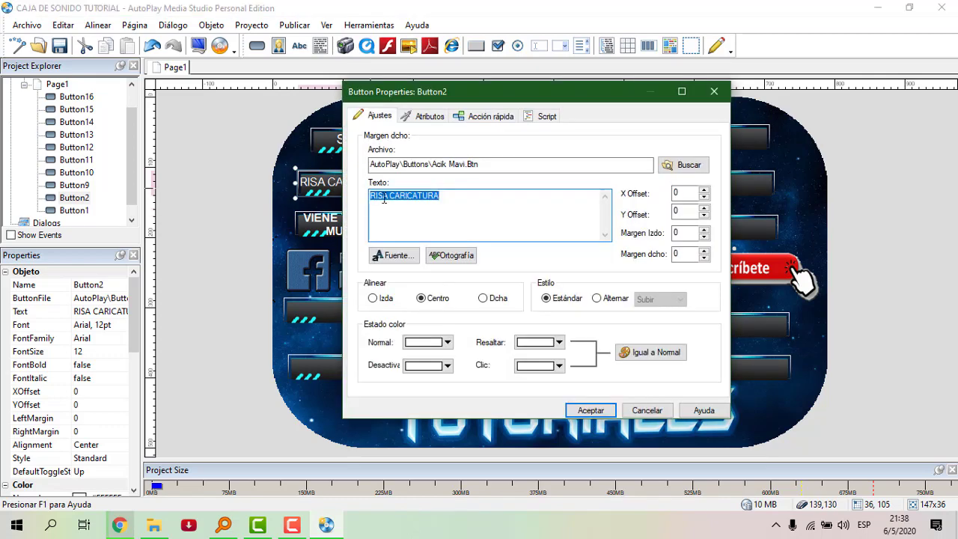
pyautogui.click(394, 255)
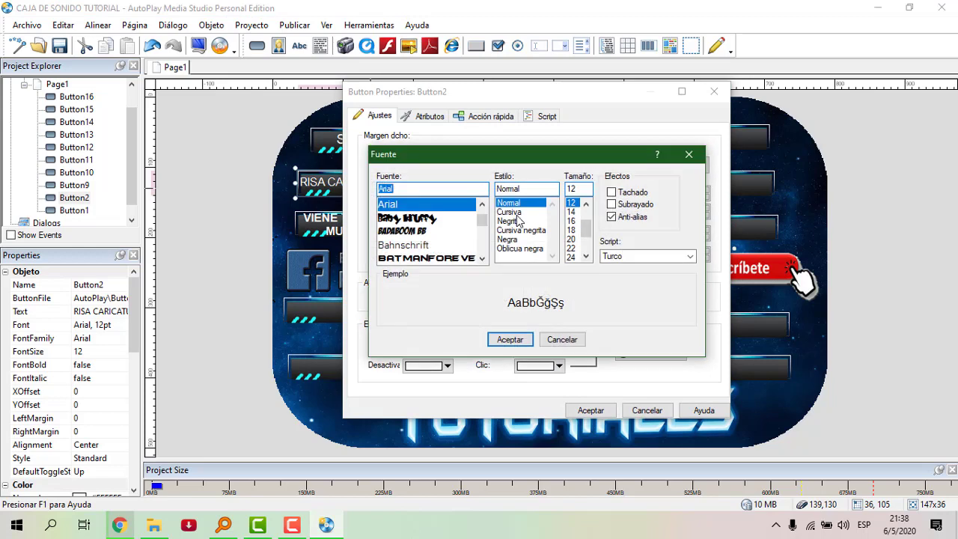
pyautogui.click(517, 222)
pyautogui.click(527, 339)
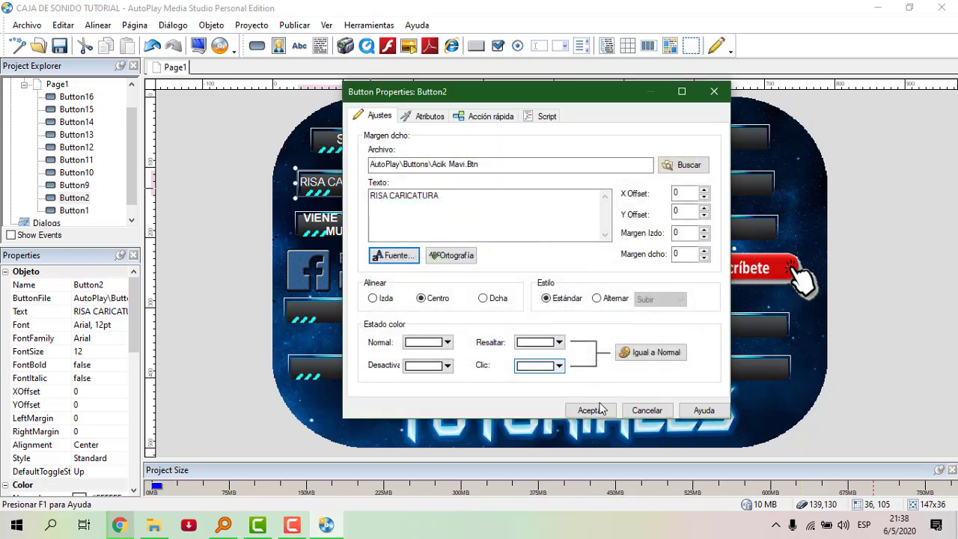
pyautogui.click(591, 410)
pyautogui.click(255, 253)
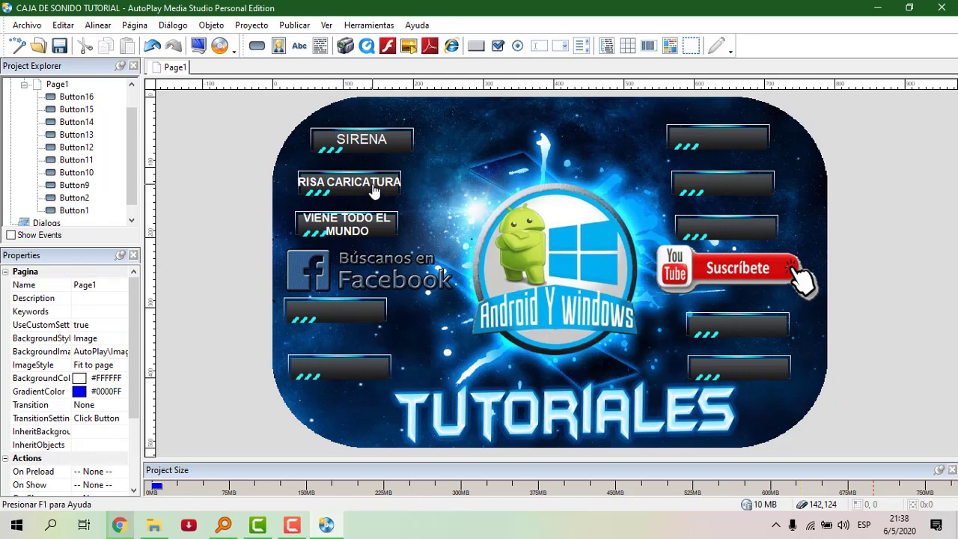
# For Button10, below the Facebook logo, set the highlight sound to Ninguno and a Personal click sound using the file Reeeeeeeemix
pyautogui.click(339, 311)
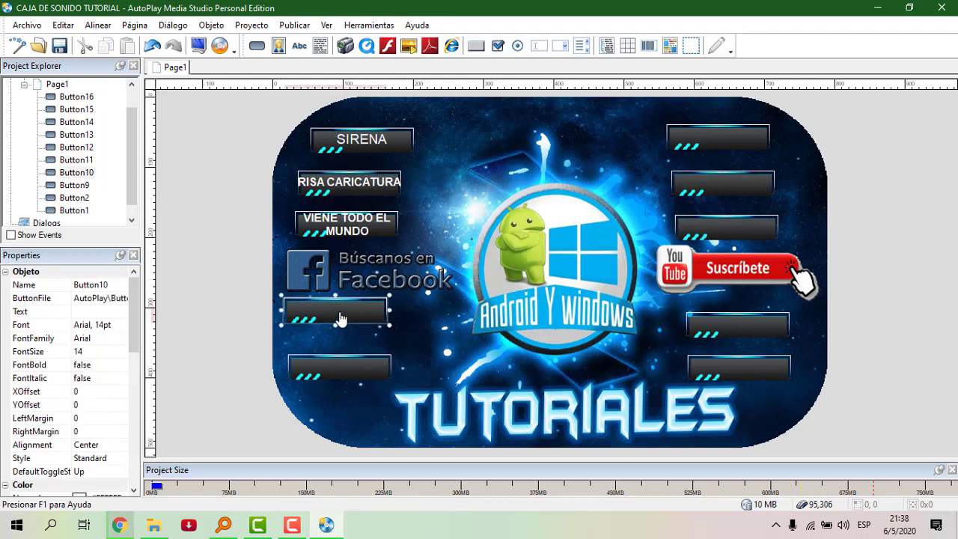
pyautogui.doubleClick(339, 311)
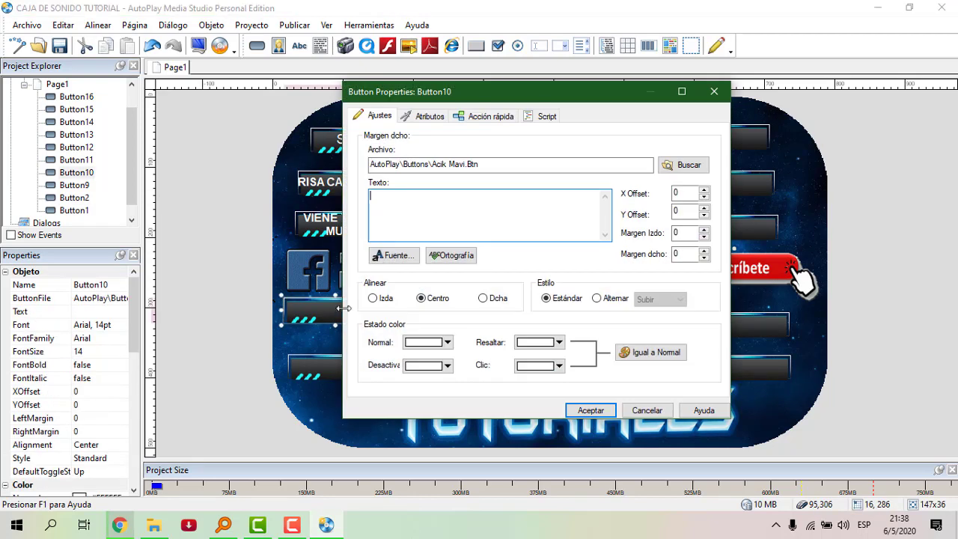
pyautogui.click(423, 116)
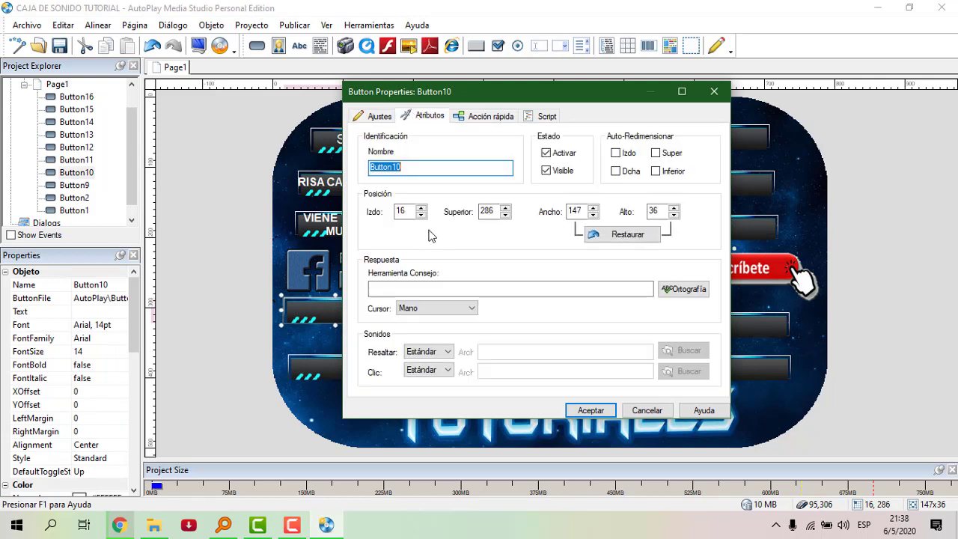
pyautogui.click(446, 352)
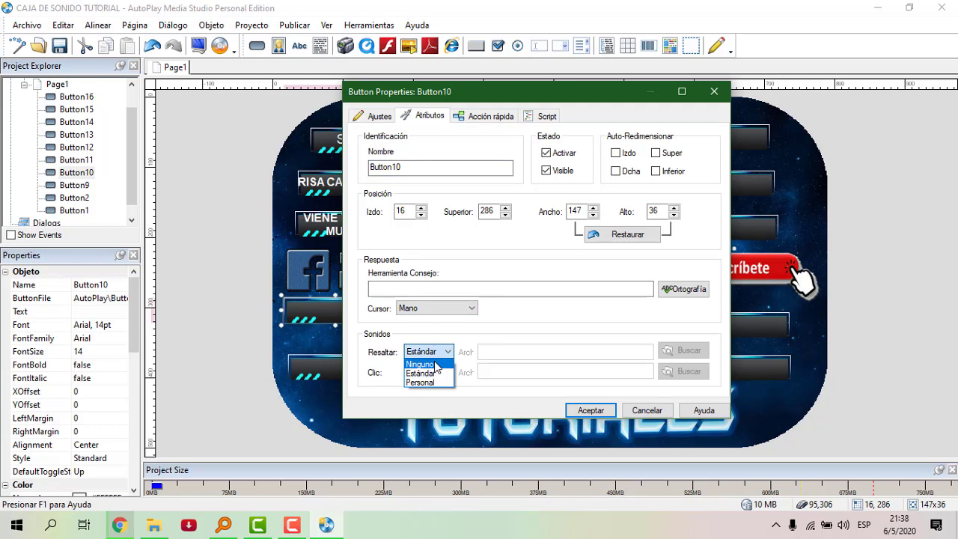
pyautogui.click(437, 364)
pyautogui.click(437, 372)
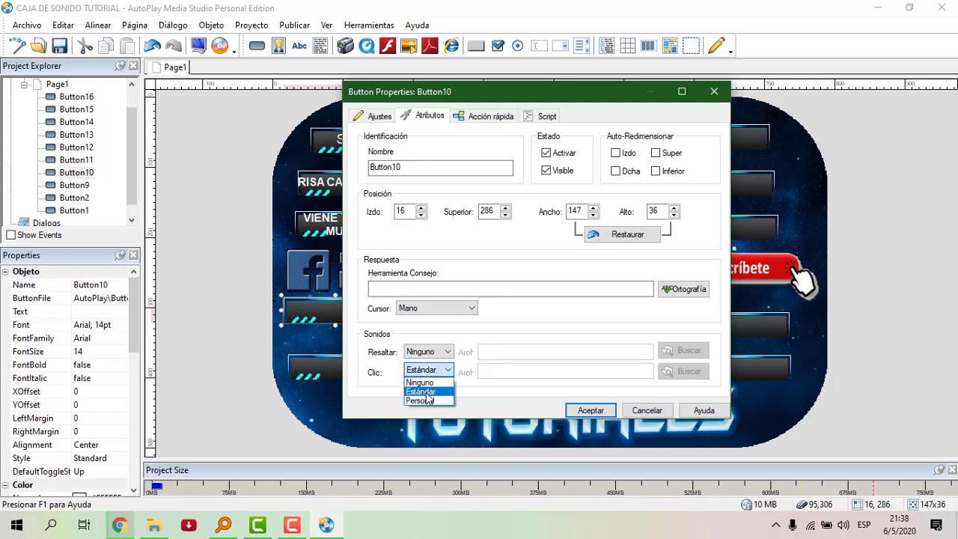
pyautogui.click(424, 400)
pyautogui.click(689, 373)
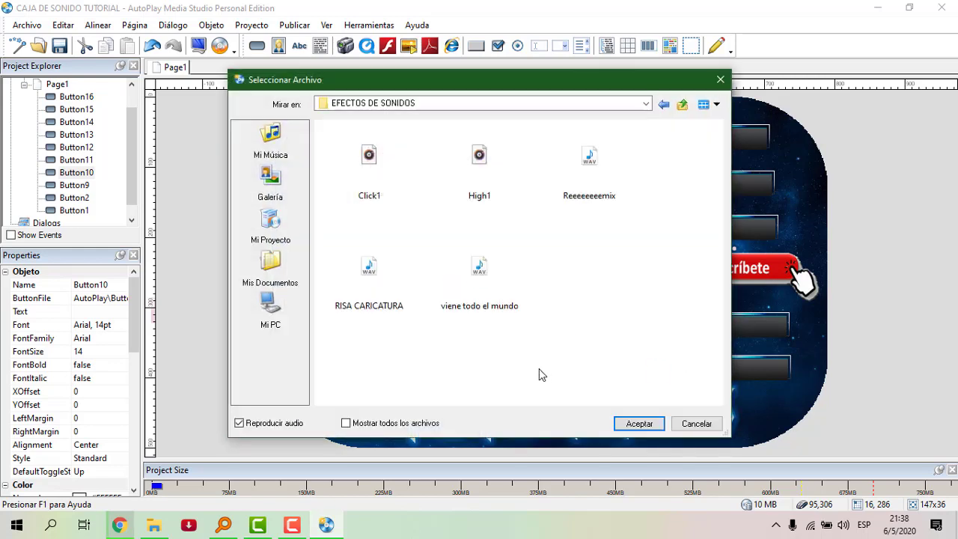
pyautogui.click(584, 170)
pyautogui.click(627, 422)
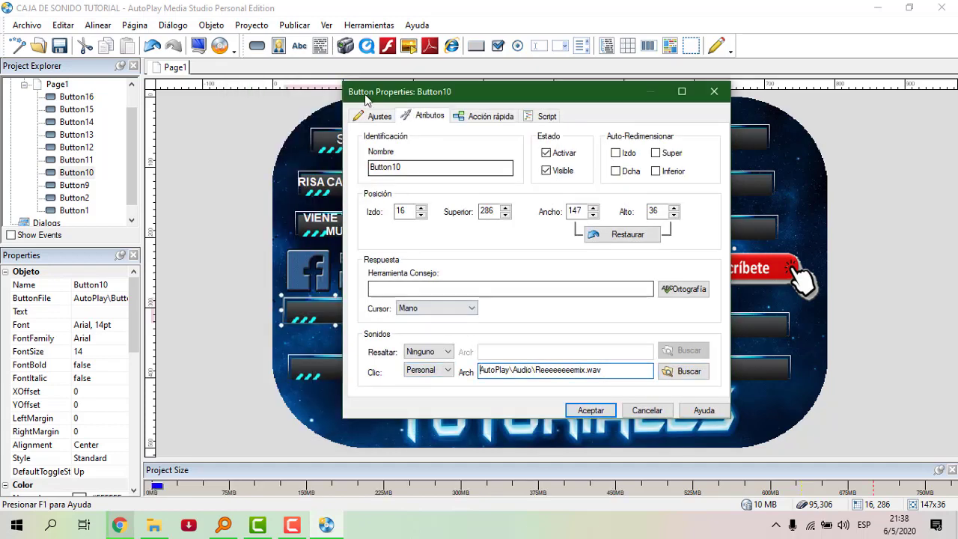
# Set Button10's text to REEEMIX
pyautogui.click(378, 116)
pyautogui.click(400, 200)
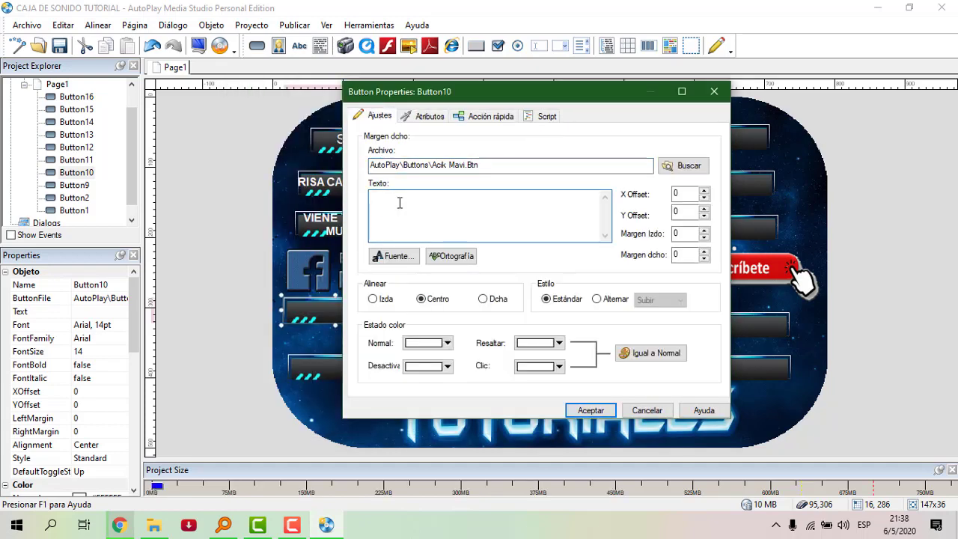
pyautogui.write('REEEMIX')
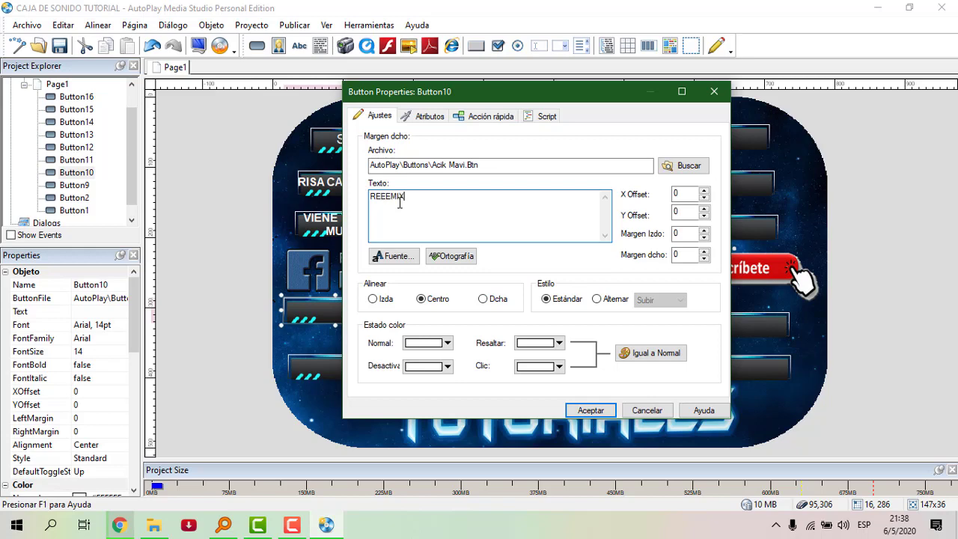
# Format Button10's label in Arial Negrita at size 14 and apply the properties
pyautogui.click(410, 256)
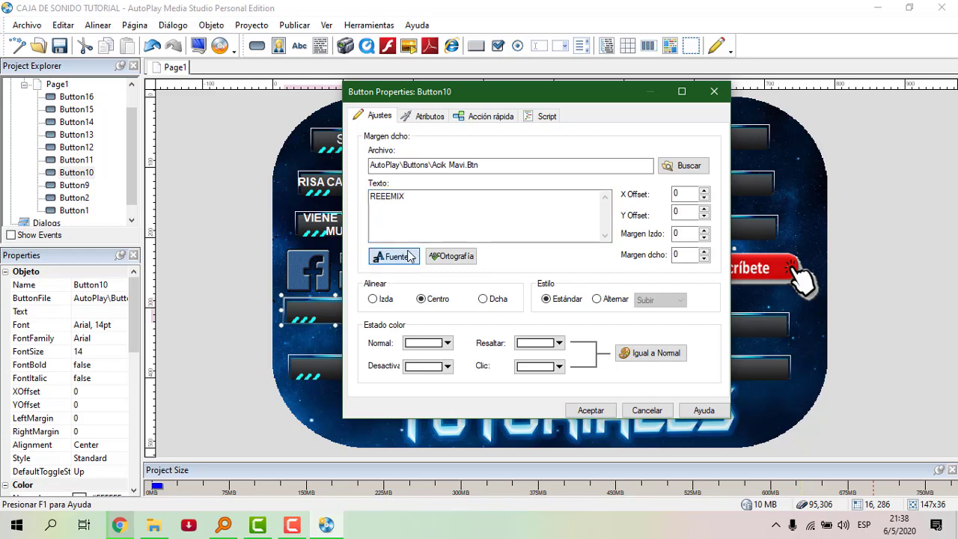
pyautogui.click(512, 212)
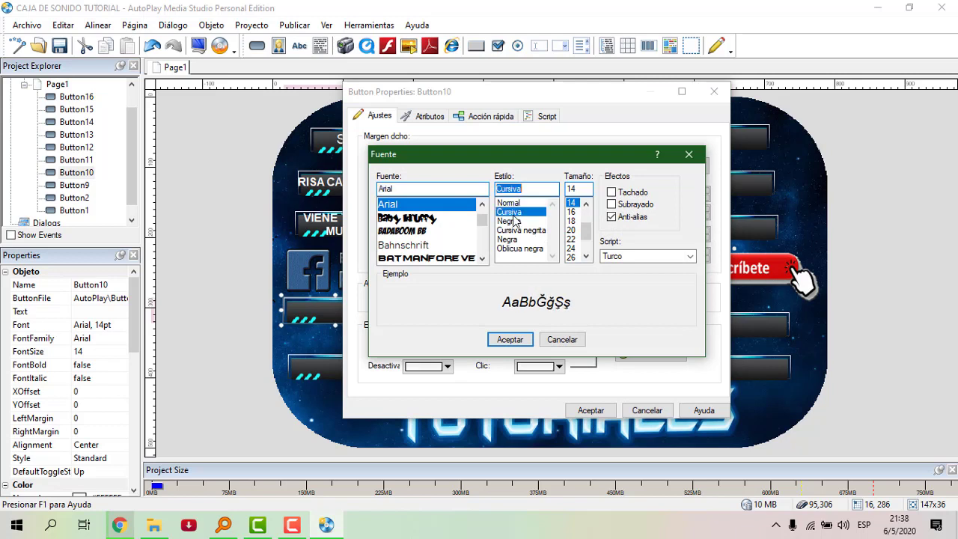
pyautogui.click(515, 220)
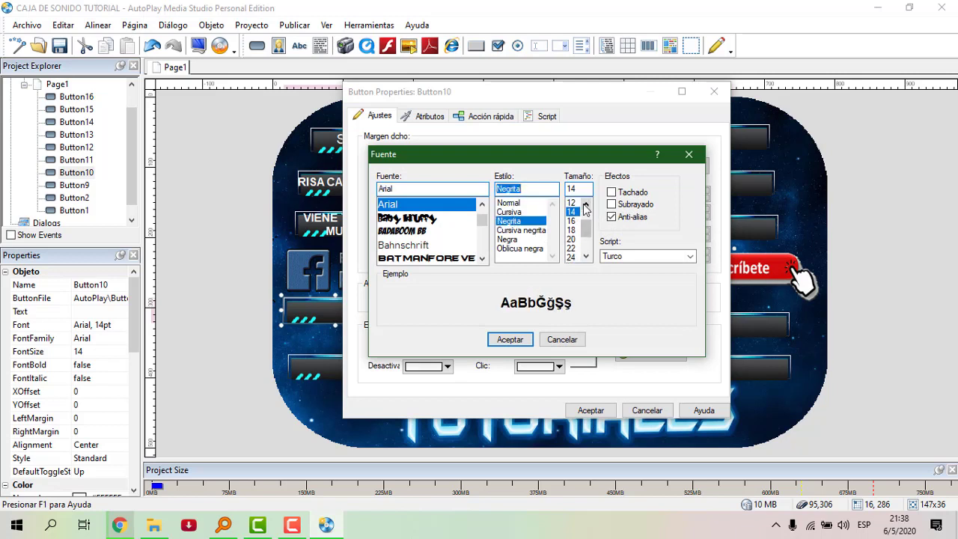
pyautogui.click(585, 205)
pyautogui.click(572, 212)
pyautogui.click(510, 339)
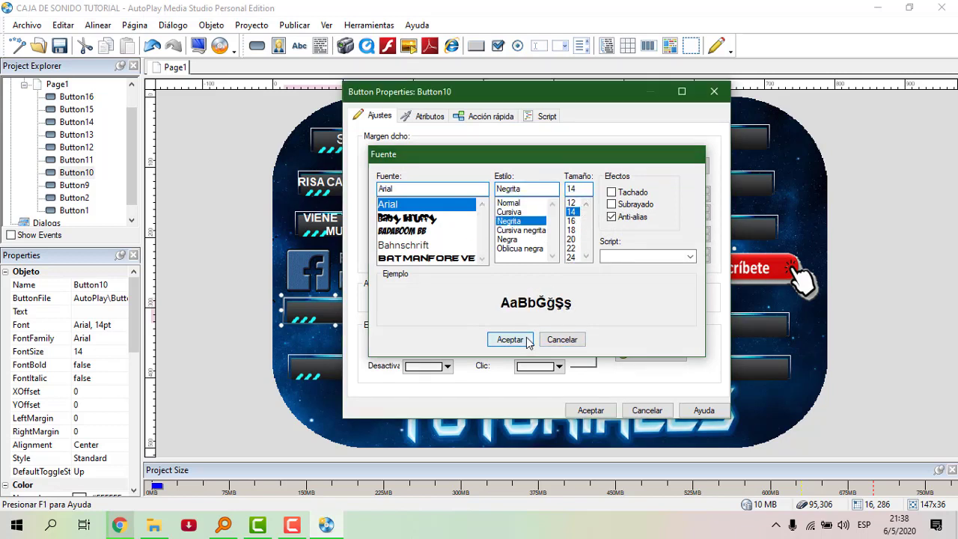
pyautogui.click(587, 416)
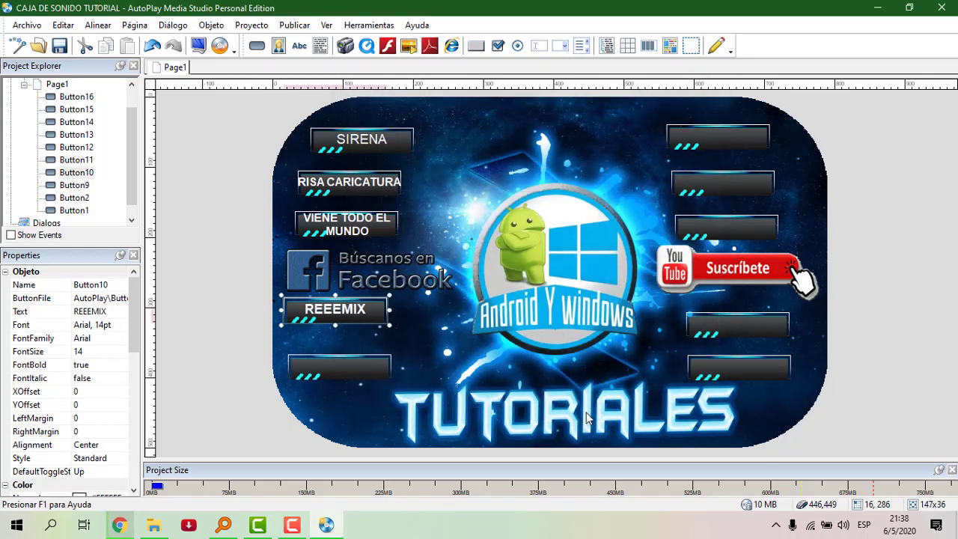
# For Button11, below REEEMIX, list all file types, choose 54 edis dj as the Personal click sound, and set the highlight sound to Ninguno
pyautogui.doubleClick(312, 364)
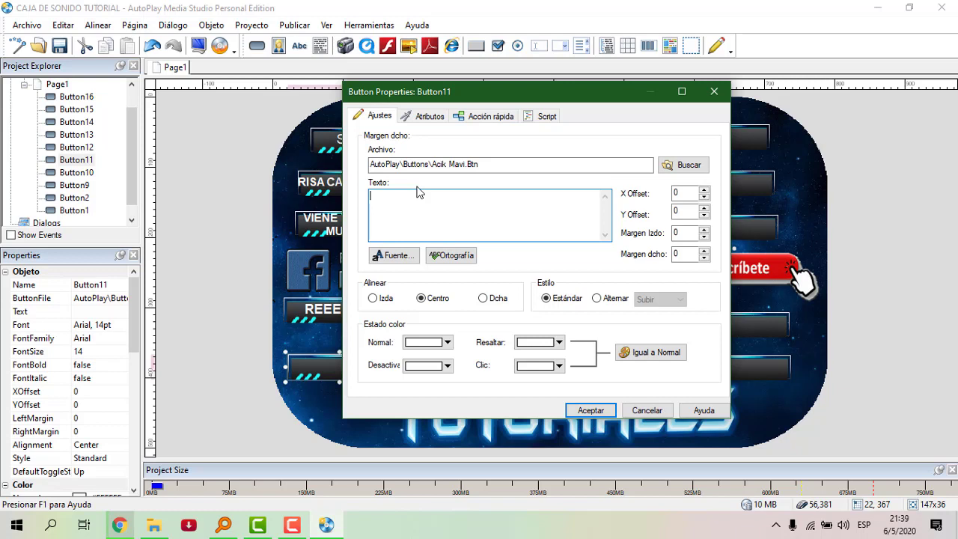
pyautogui.click(427, 116)
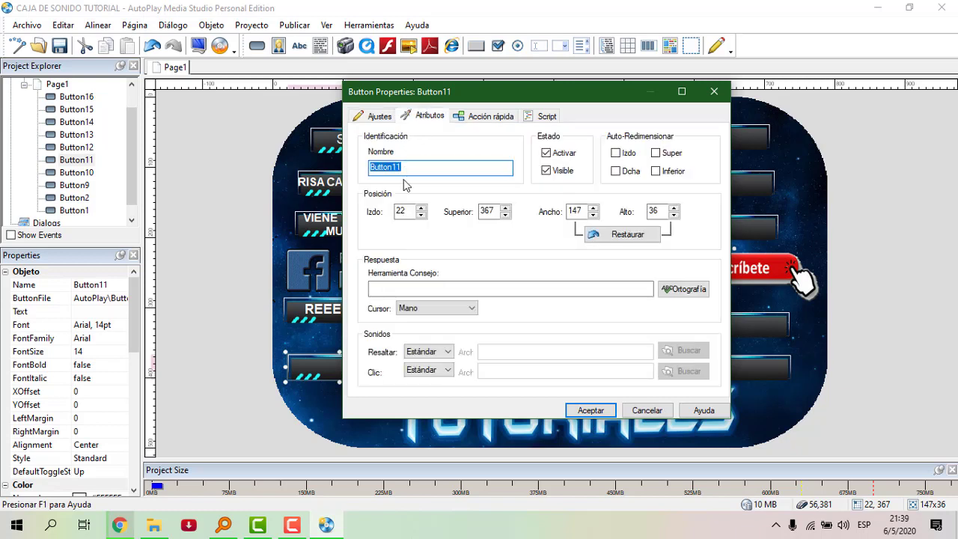
pyautogui.click(414, 369)
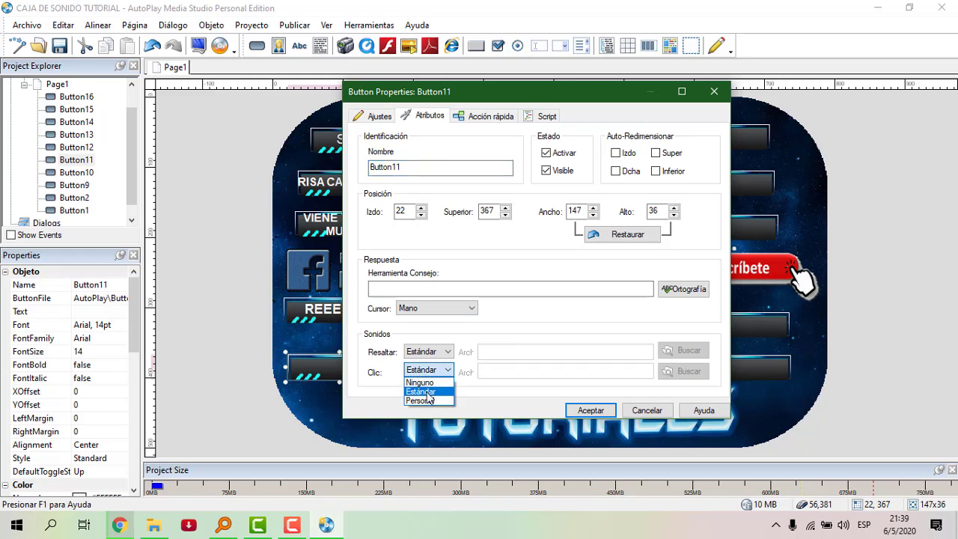
pyautogui.click(431, 399)
pyautogui.click(682, 374)
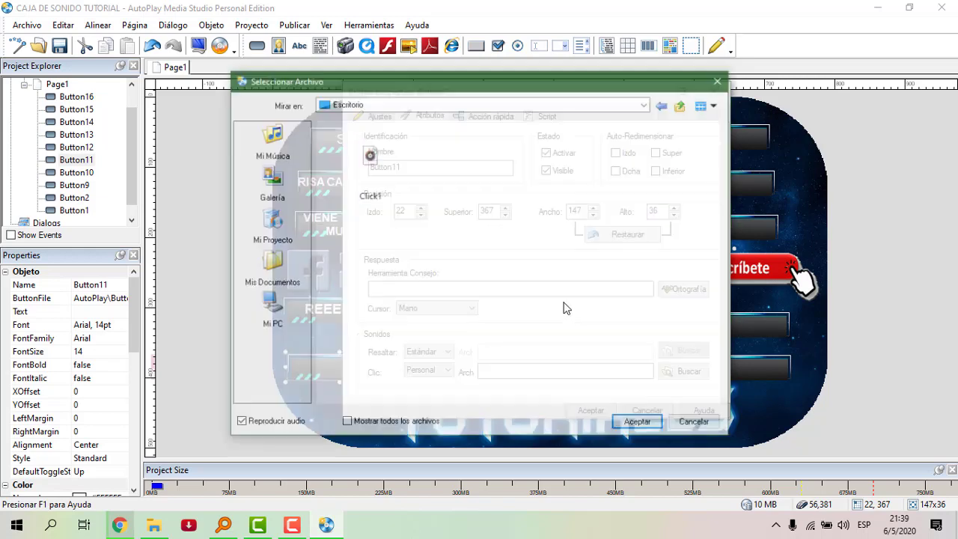
pyautogui.click(345, 423)
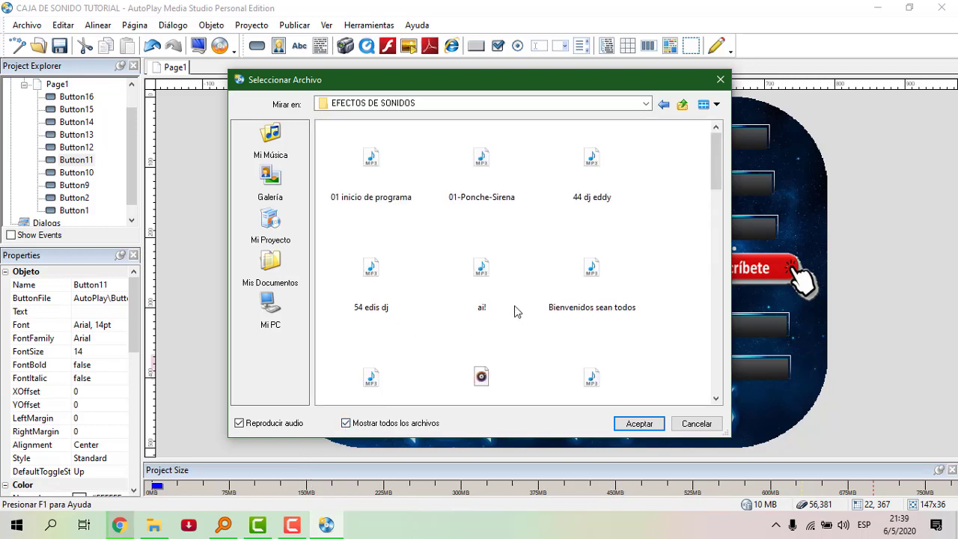
pyautogui.click(374, 288)
pyautogui.click(643, 424)
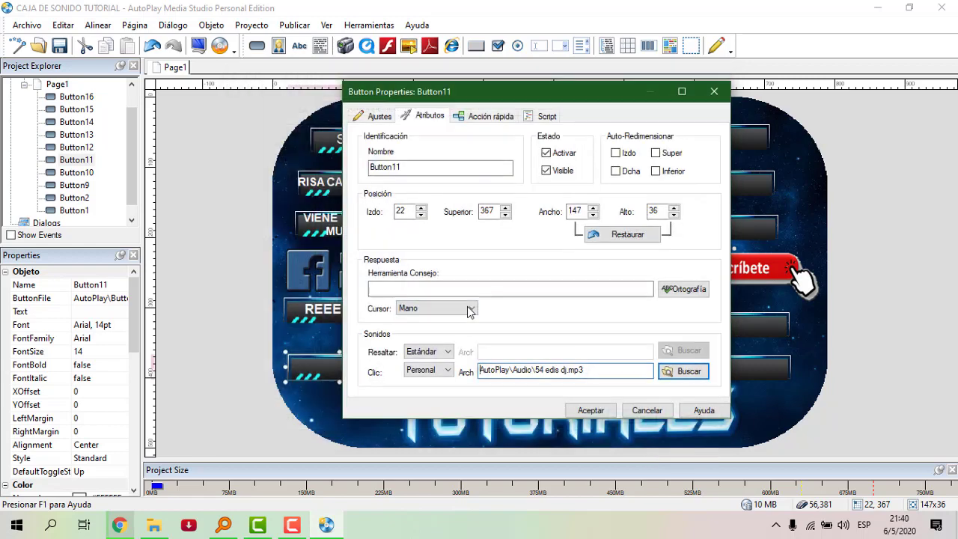
pyautogui.click(447, 354)
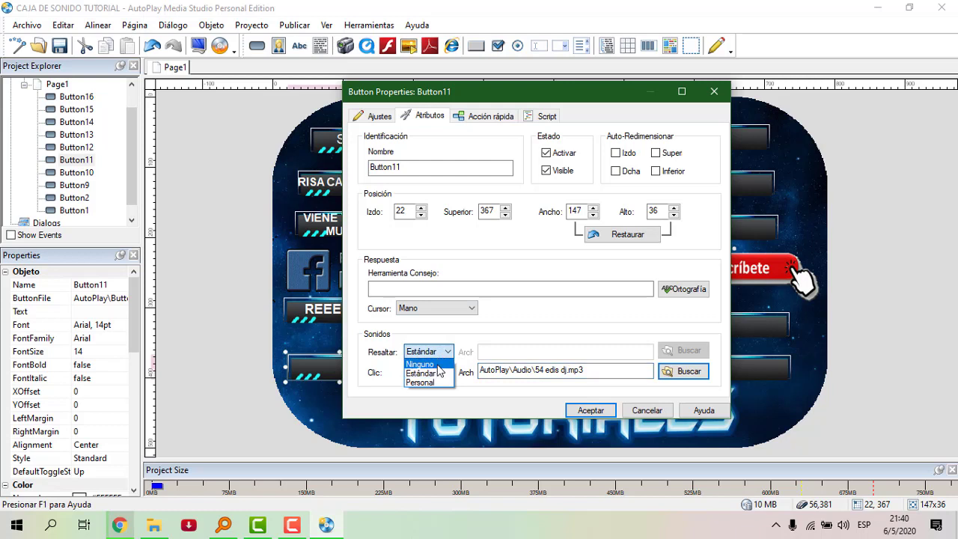
pyautogui.click(423, 368)
# Set Button11's text to EDIS DJ
pyautogui.click(374, 116)
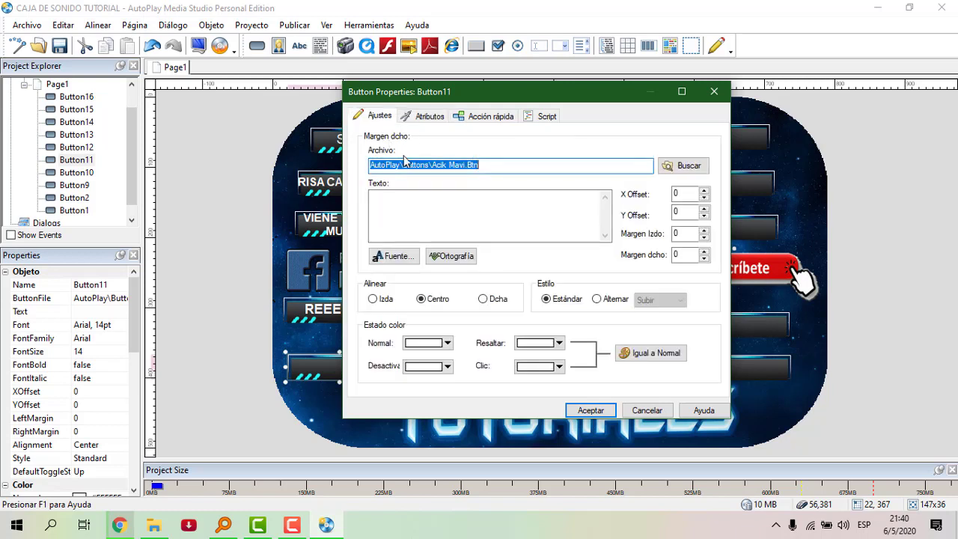
pyautogui.click(420, 214)
pyautogui.write('EDIS DJ')
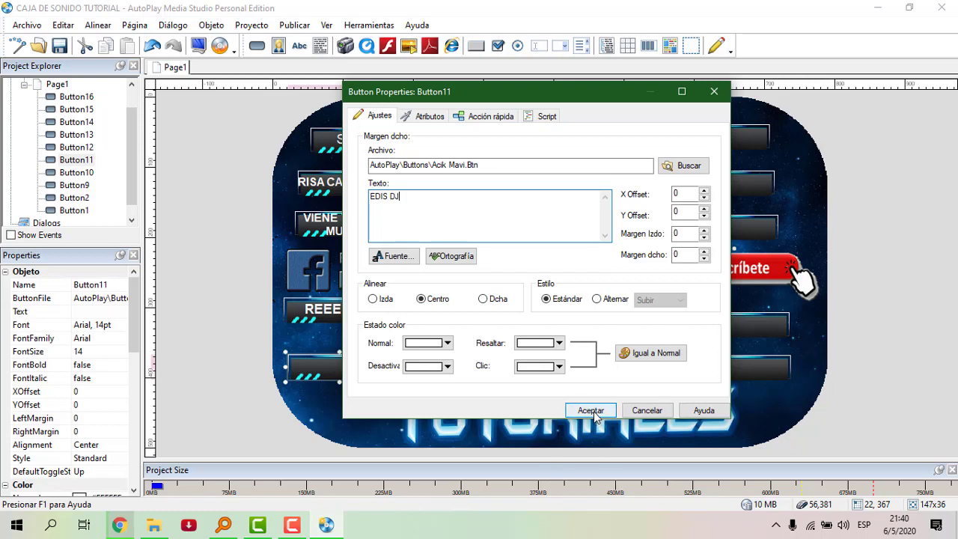
# Format Button11's label in Arial Negrita at size 14, apply the properties and deselect the button
pyautogui.click(395, 256)
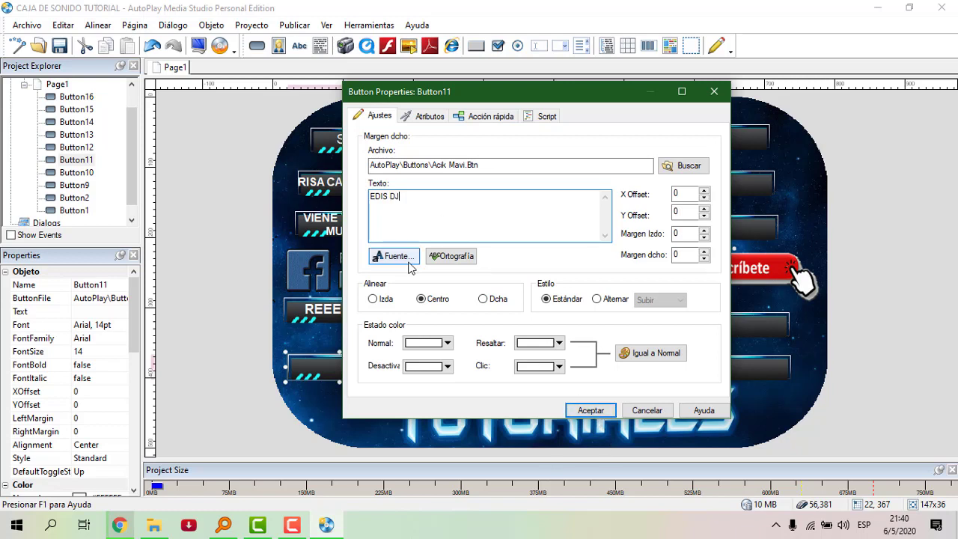
pyautogui.click(515, 221)
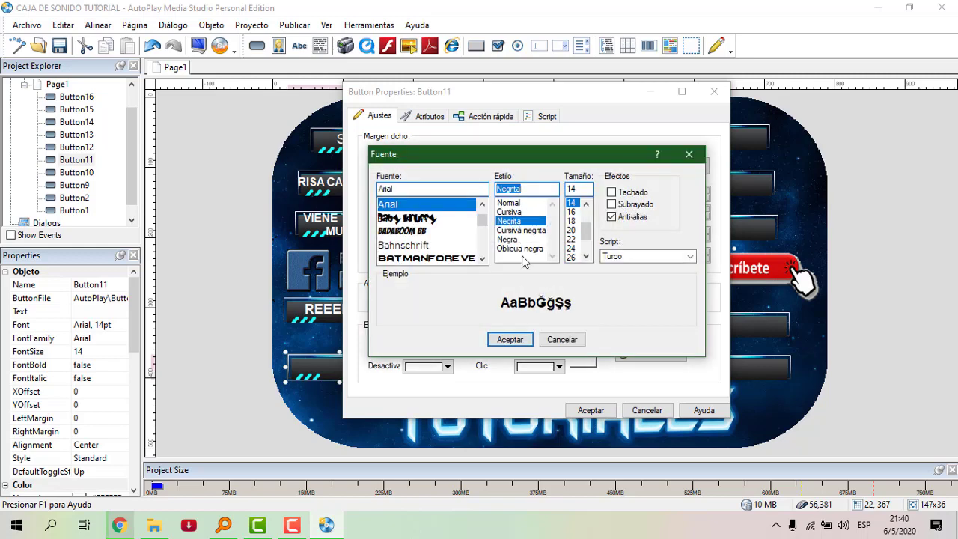
pyautogui.click(510, 339)
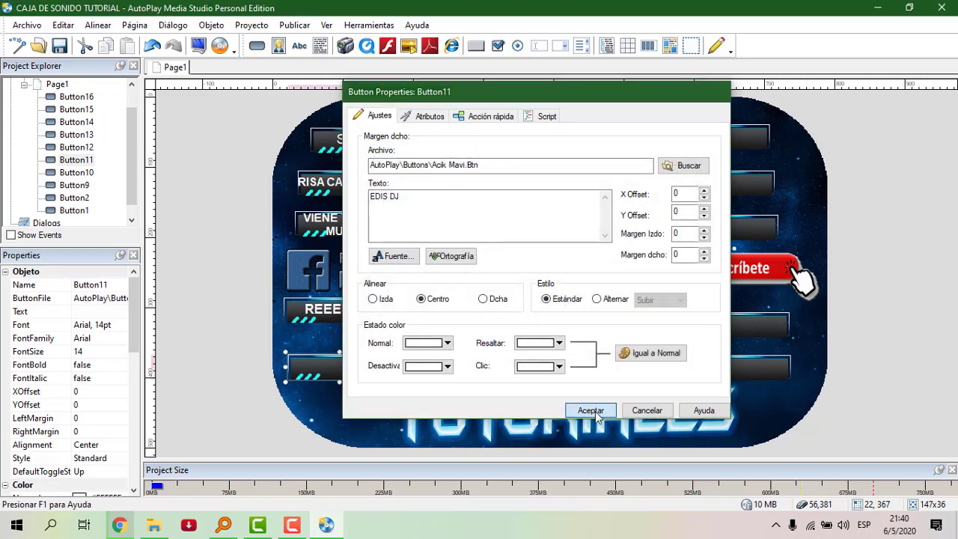
pyautogui.click(590, 410)
pyautogui.click(239, 372)
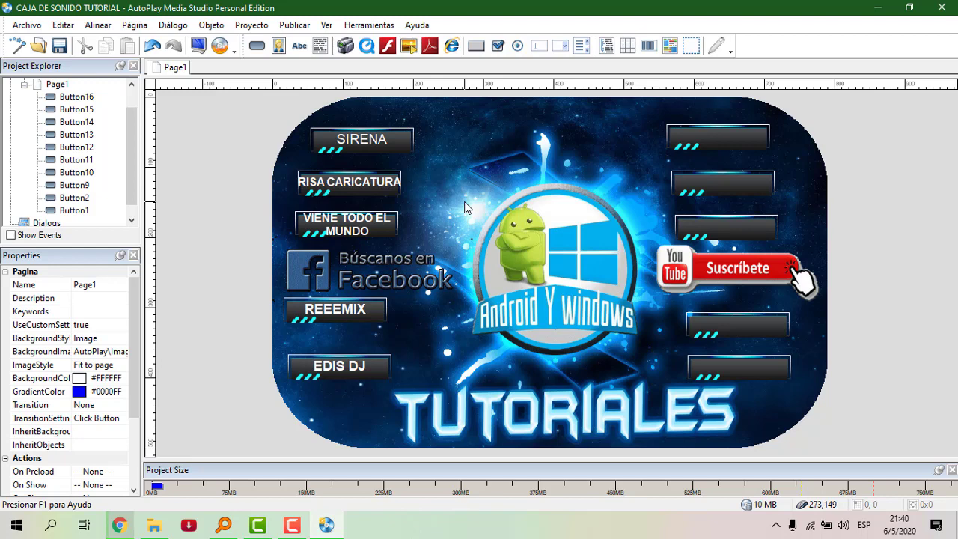
# Insert the Flash file reloj digital bueno and place it above the central logo, resized to about 226x56
pyautogui.click(388, 48)
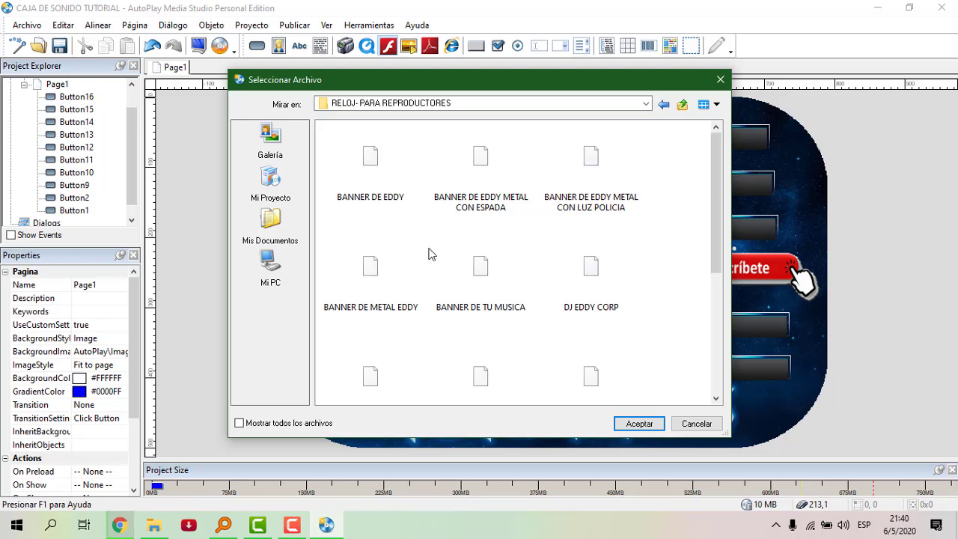
pyautogui.moveTo(714, 230); pyautogui.dragTo(727, 390)
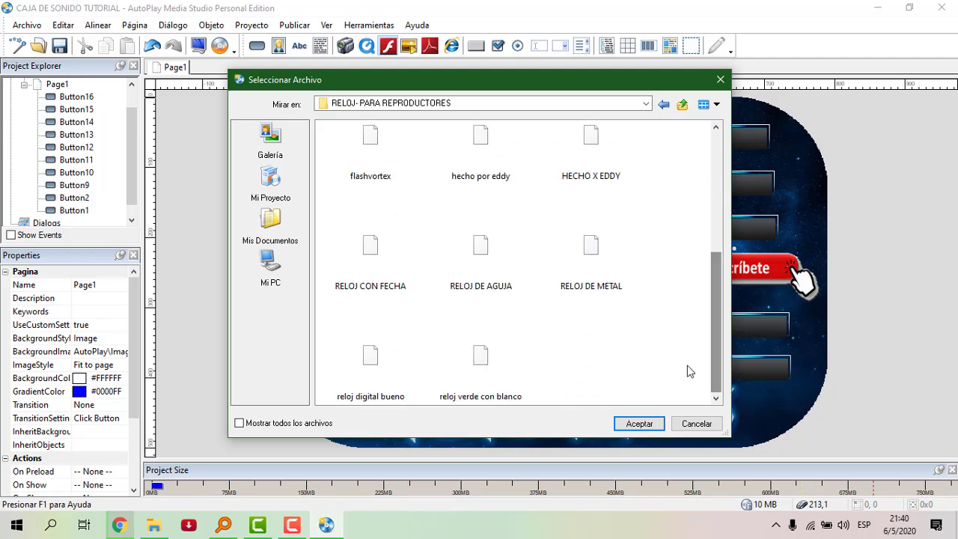
pyautogui.click(375, 371)
pyautogui.click(629, 422)
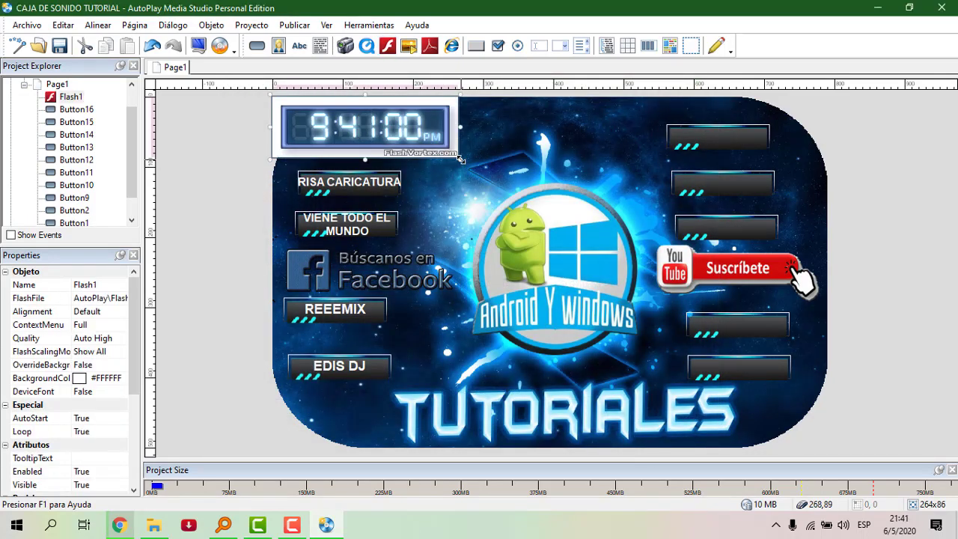
pyautogui.moveTo(459, 159); pyautogui.dragTo(614, 152)
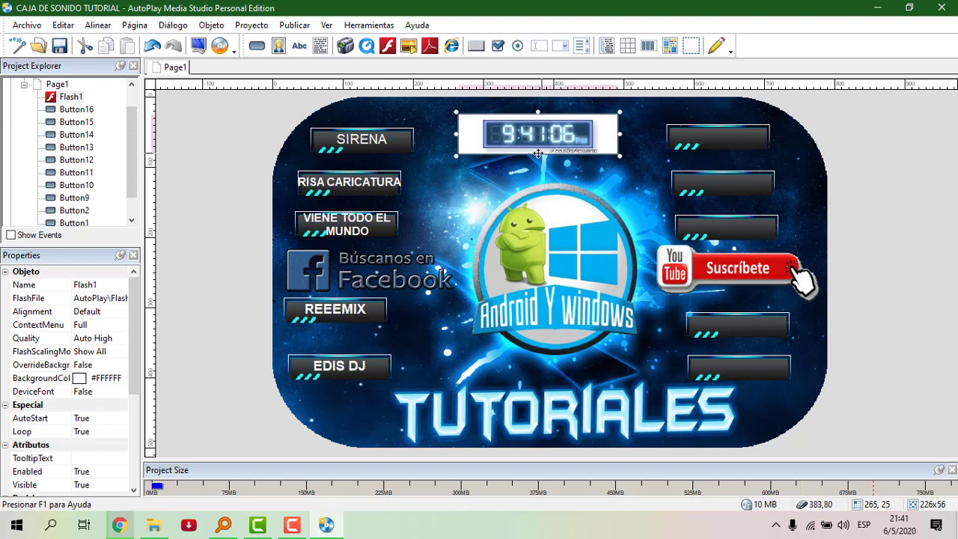
pyautogui.click(218, 134)
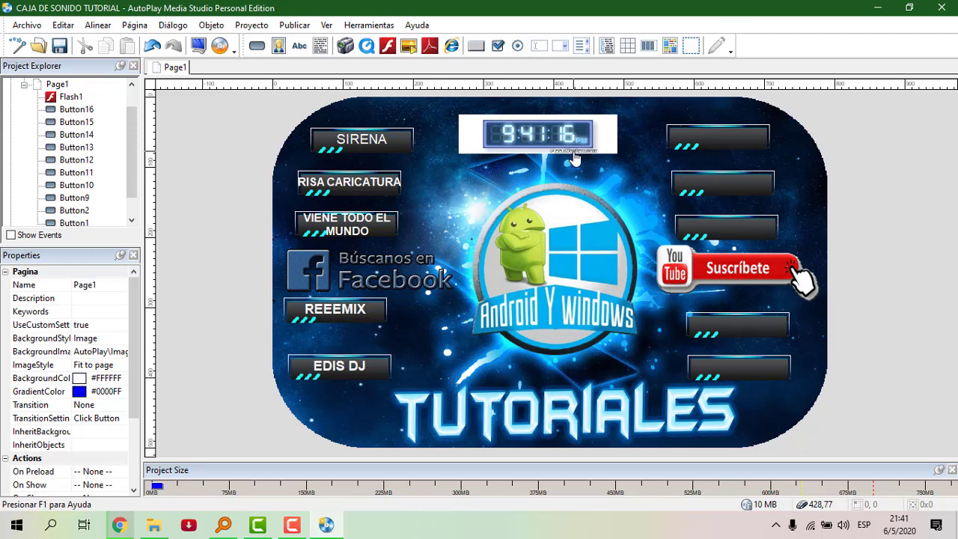
# Insert the Flash file DJ EDDY CORP from the RELOJ- PARA REPRODUCTORES folder
pyautogui.click(386, 47)
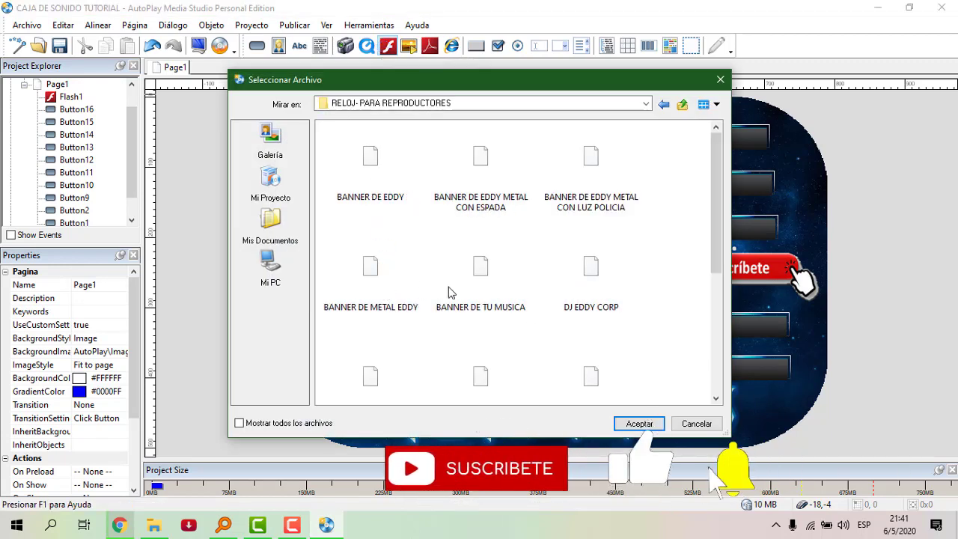
pyautogui.click(480, 271)
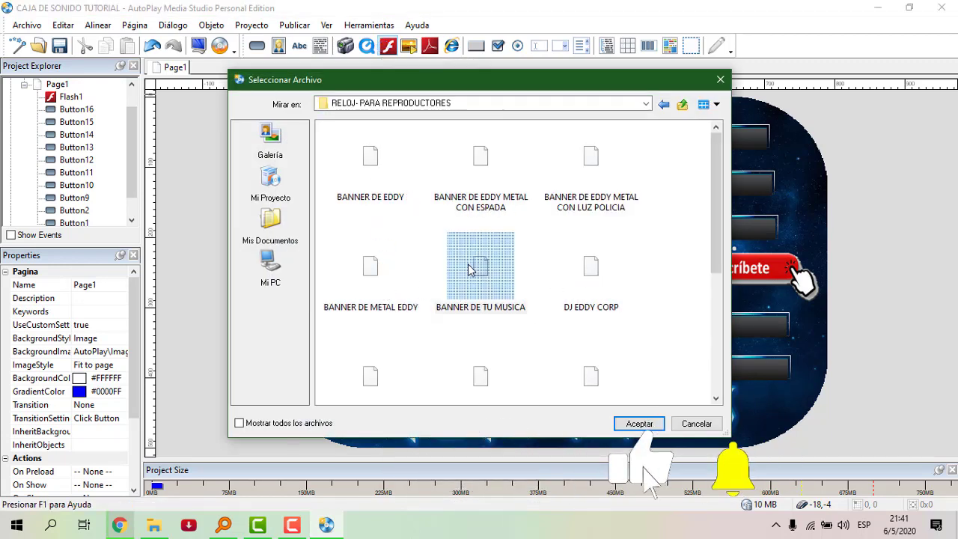
pyautogui.click(588, 310)
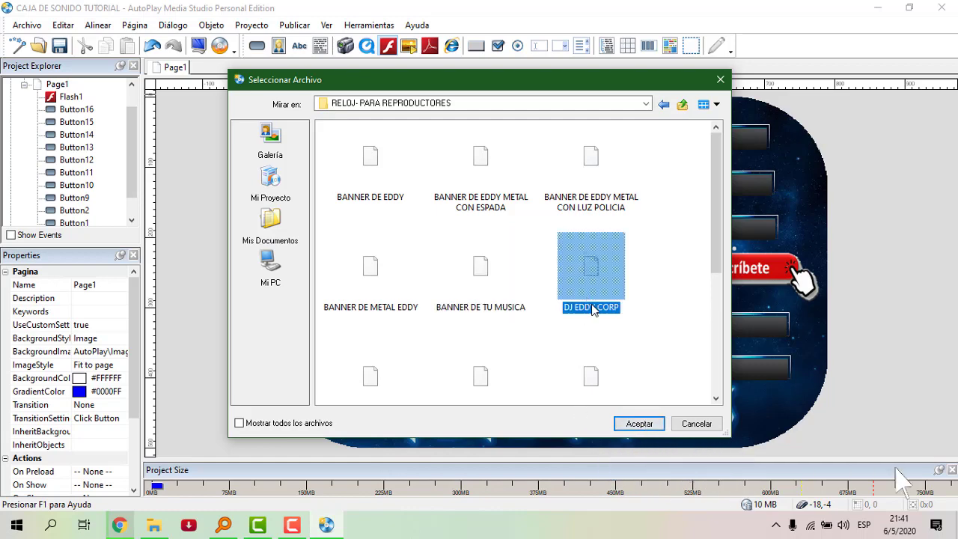
pyautogui.click(638, 423)
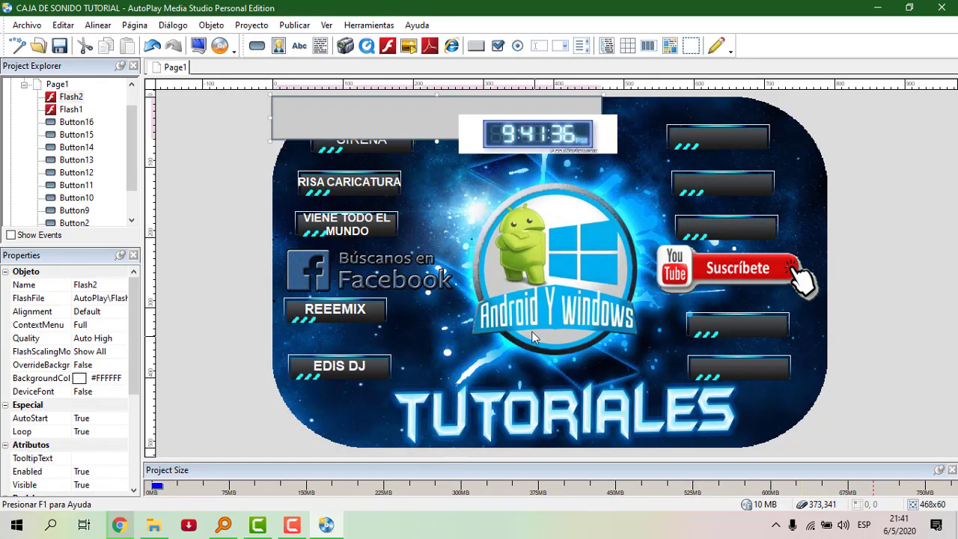
# Move the DJ EDDY CORP banner over the TUTORIALES title and enlarge it to about 512x74 to cover the lettering
pyautogui.moveTo(473, 305); pyautogui.dragTo(577, 431)
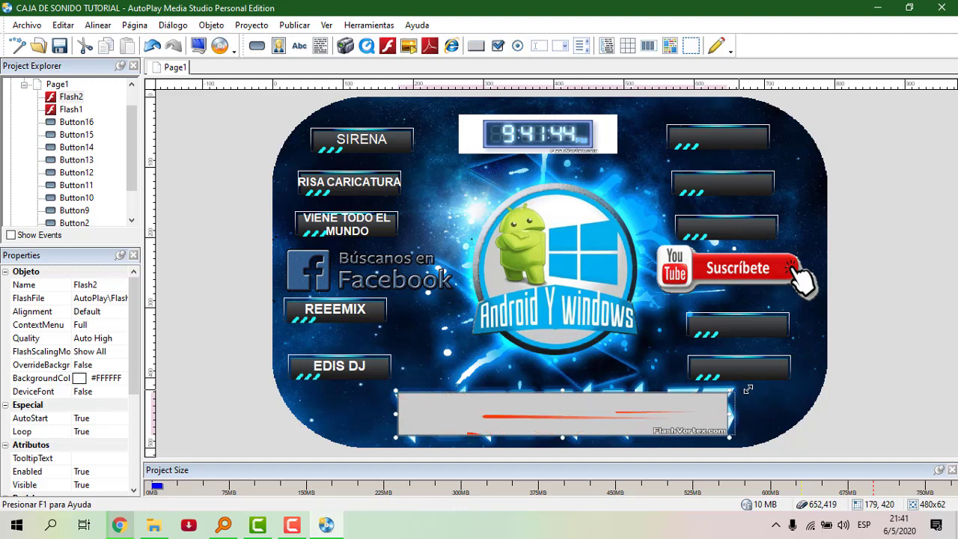
pyautogui.moveTo(730, 392); pyautogui.dragTo(754, 386)
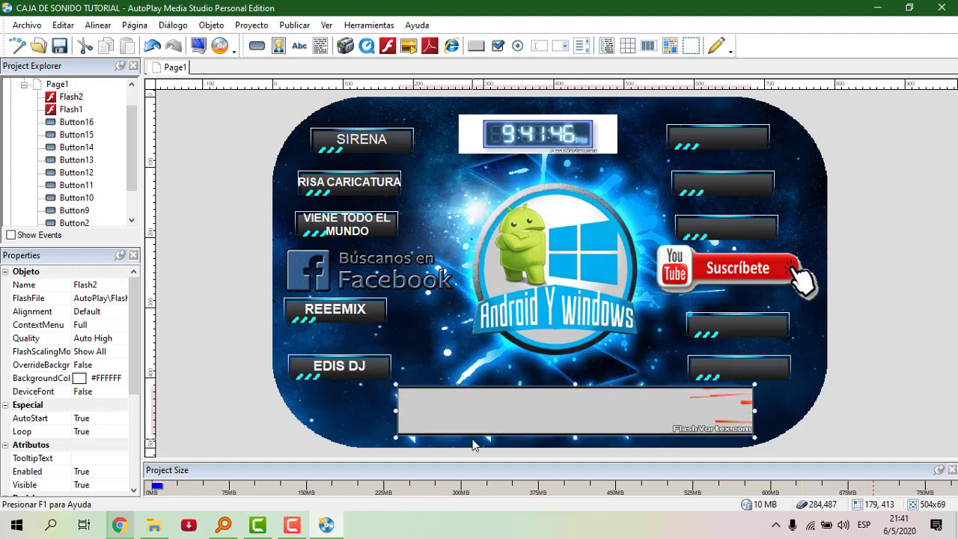
pyautogui.moveTo(395, 435); pyautogui.dragTo(387, 440)
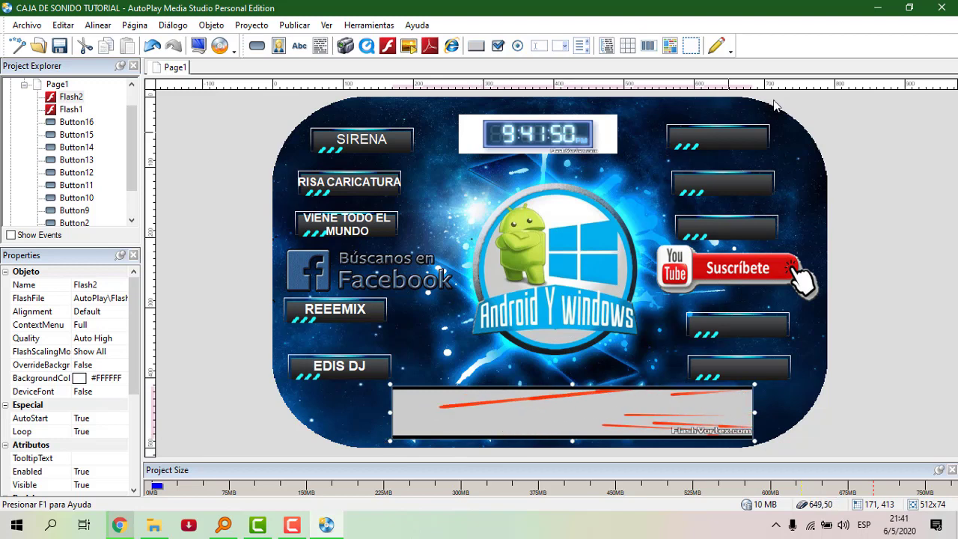
# For Button16, opposite SIRENA, set the highlight sound to Ninguno and a Personal click sound using the file ai!, listing all file types
pyautogui.click(716, 142)
pyautogui.doubleClick(717, 143)
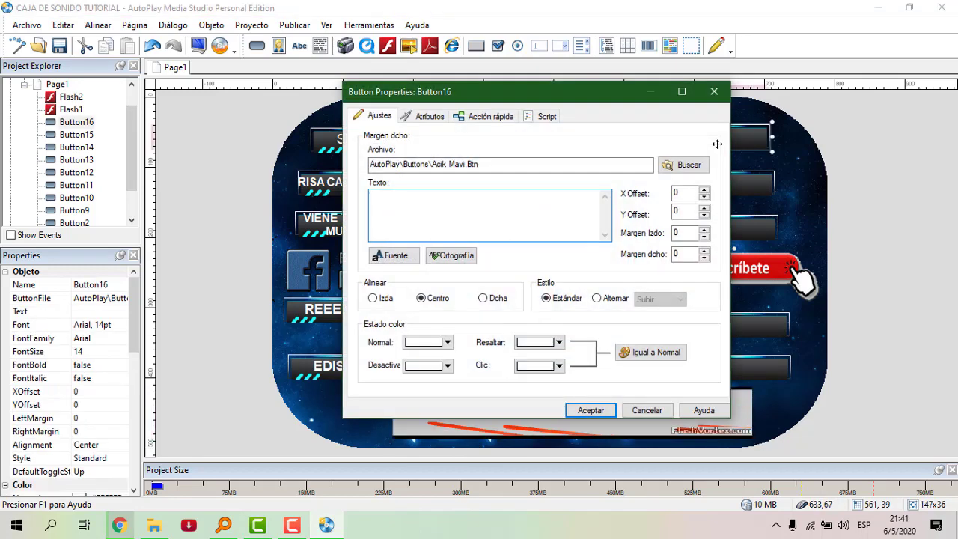
pyautogui.click(418, 116)
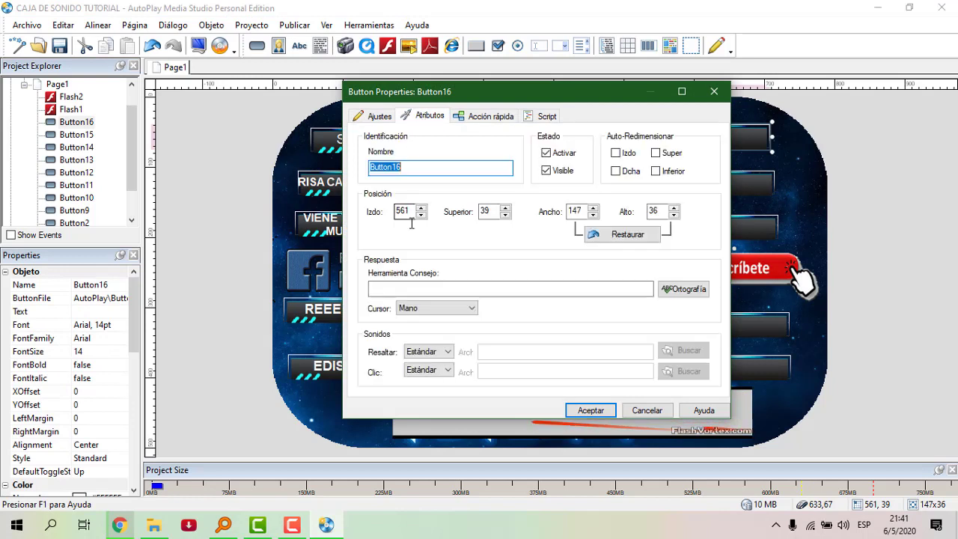
pyautogui.click(428, 351)
pyautogui.click(426, 365)
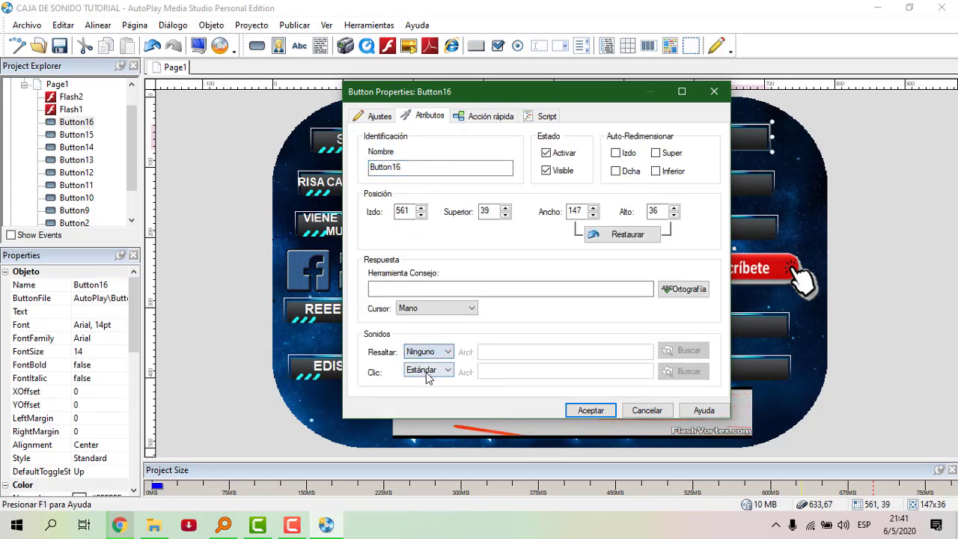
pyautogui.click(428, 372)
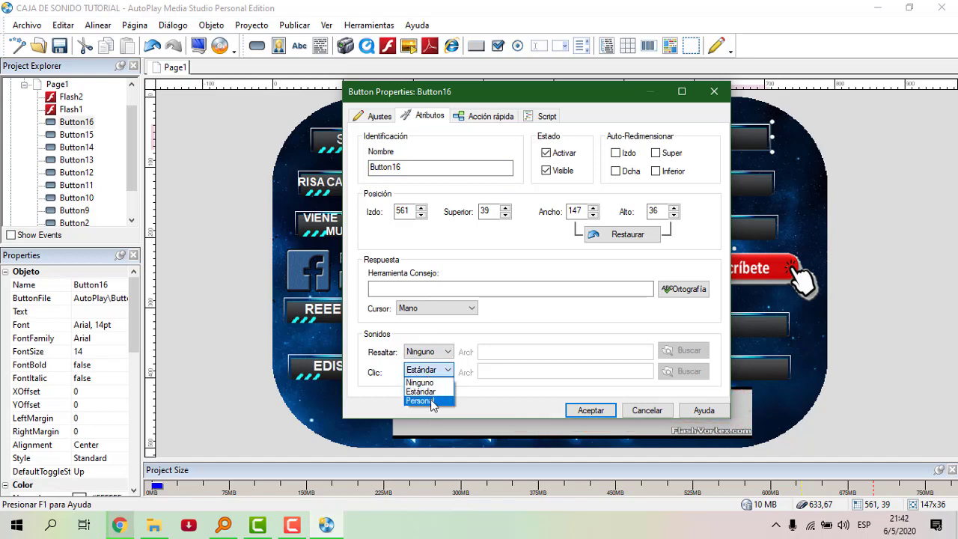
pyautogui.click(422, 401)
pyautogui.click(675, 377)
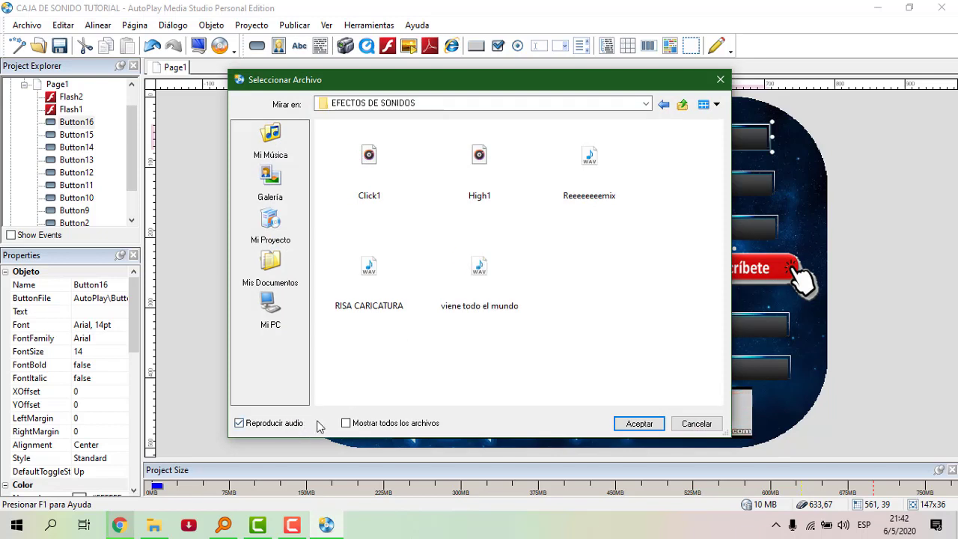
pyautogui.click(346, 424)
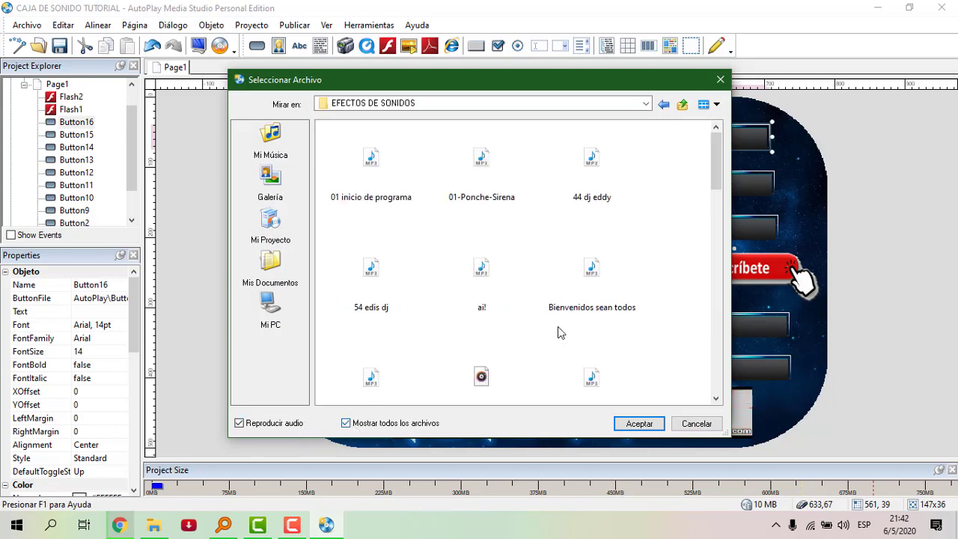
pyautogui.click(482, 277)
pyautogui.click(620, 423)
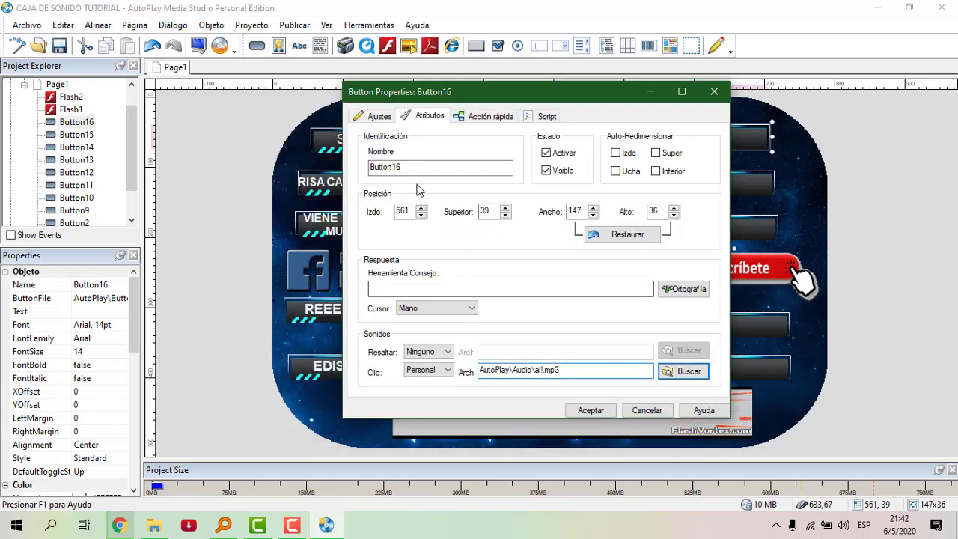
# Set Button16's text to AYYY
pyautogui.click(375, 116)
pyautogui.click(412, 225)
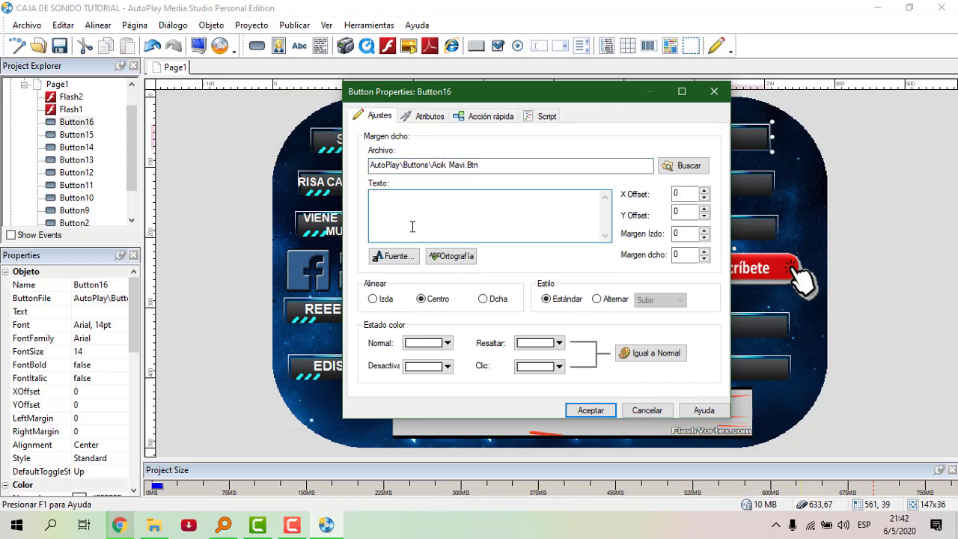
pyautogui.write('AI')
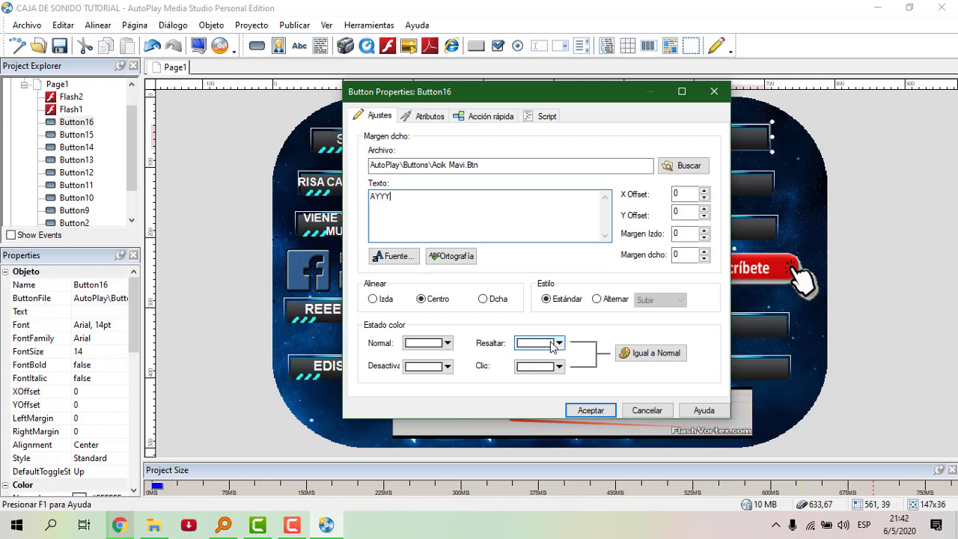
# Format Button16's label in Arial Negrita at size 14 and apply the properties
pyautogui.click(429, 117)
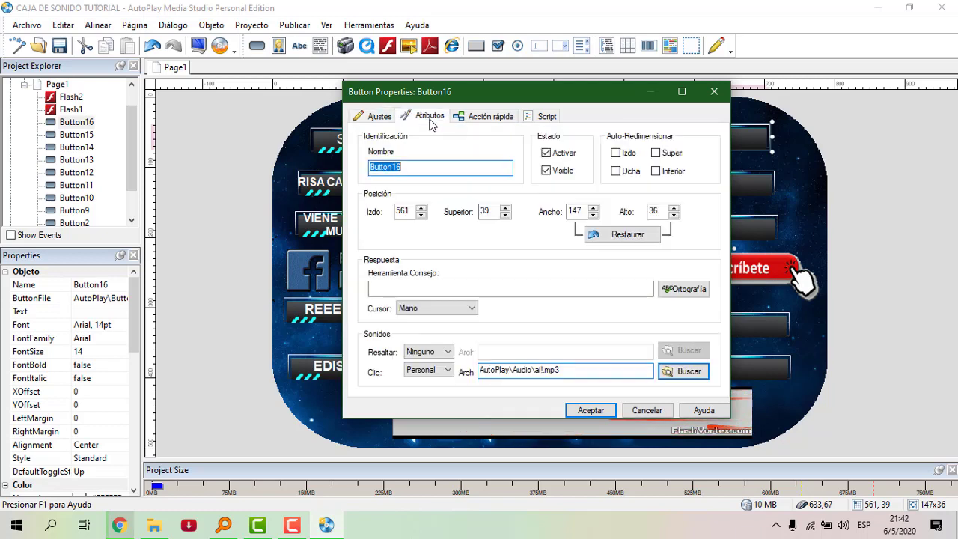
pyautogui.click(375, 116)
pyautogui.click(396, 257)
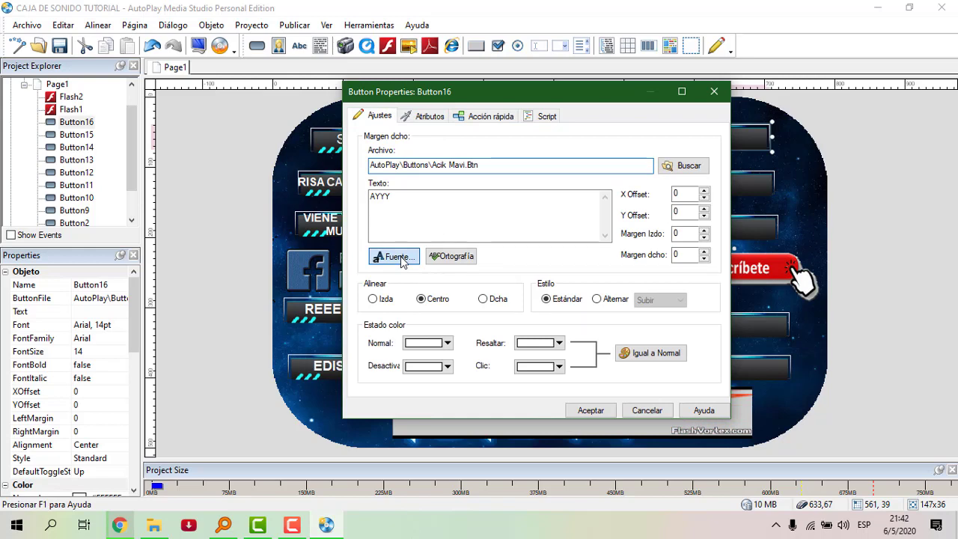
pyautogui.click(524, 221)
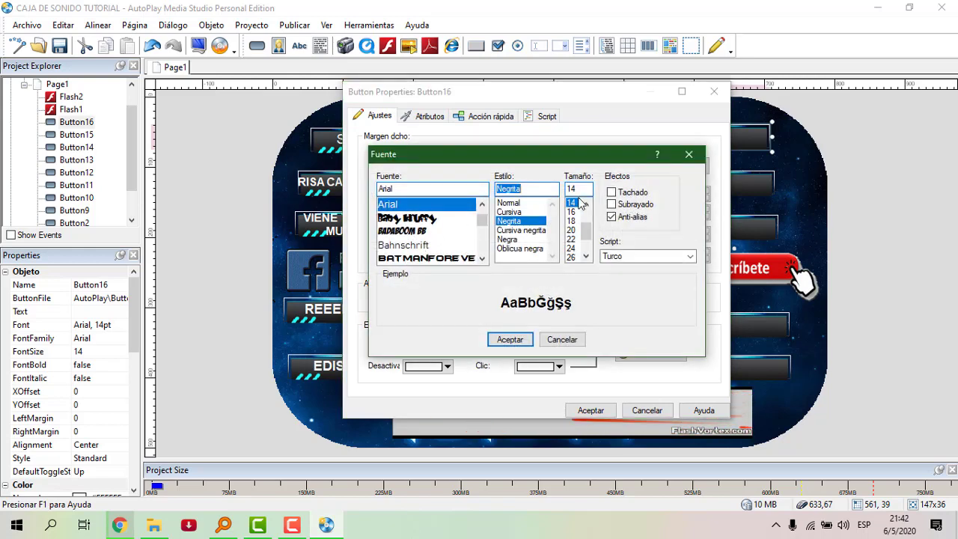
pyautogui.click(520, 338)
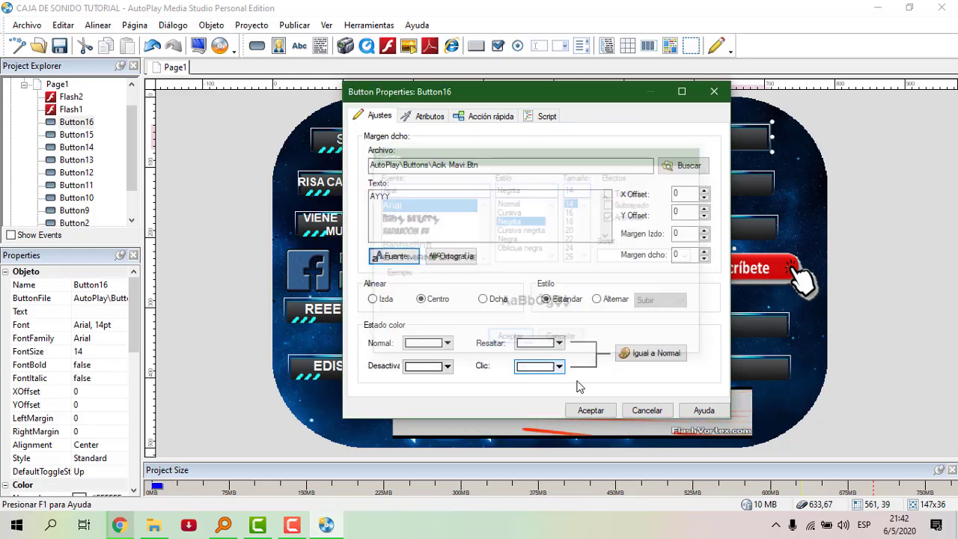
pyautogui.click(590, 411)
# For Button15, below AYYY, set the highlight sound to Ninguno and the click sound type to Personal
pyautogui.doubleClick(723, 187)
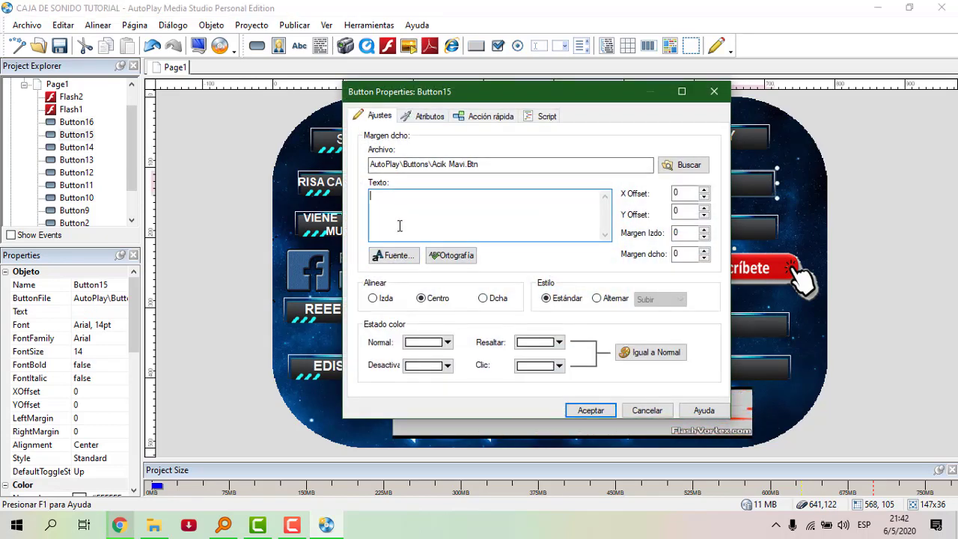
pyautogui.click(410, 211)
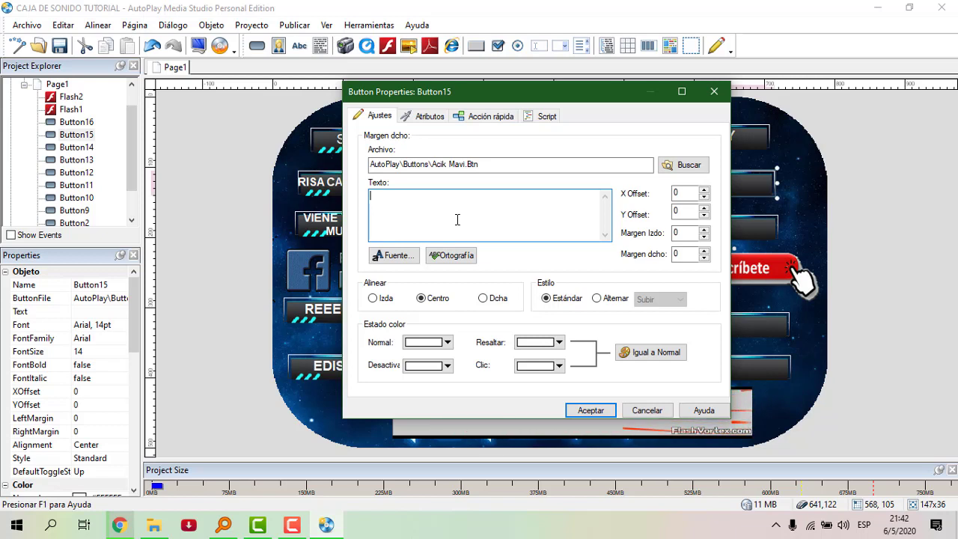
pyautogui.click(439, 346)
pyautogui.click(439, 345)
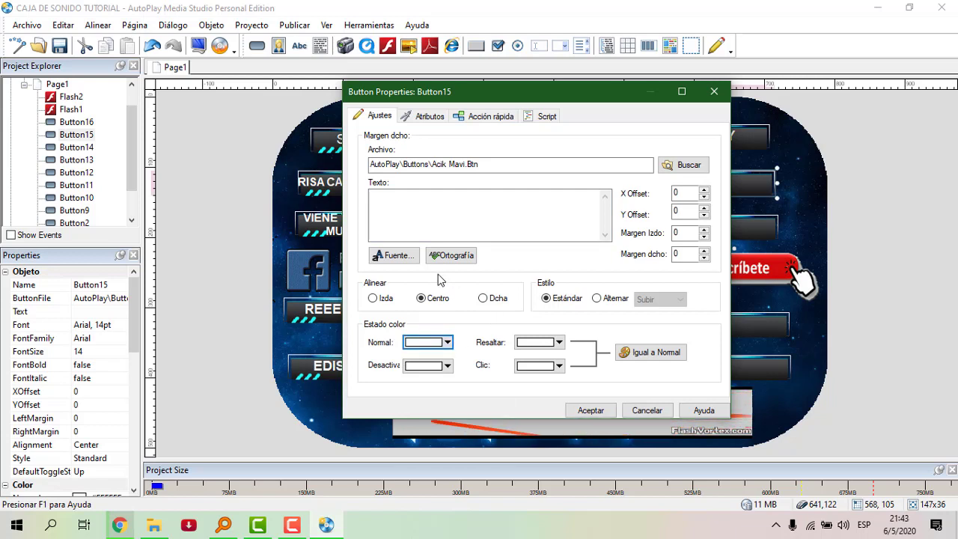
pyautogui.click(425, 116)
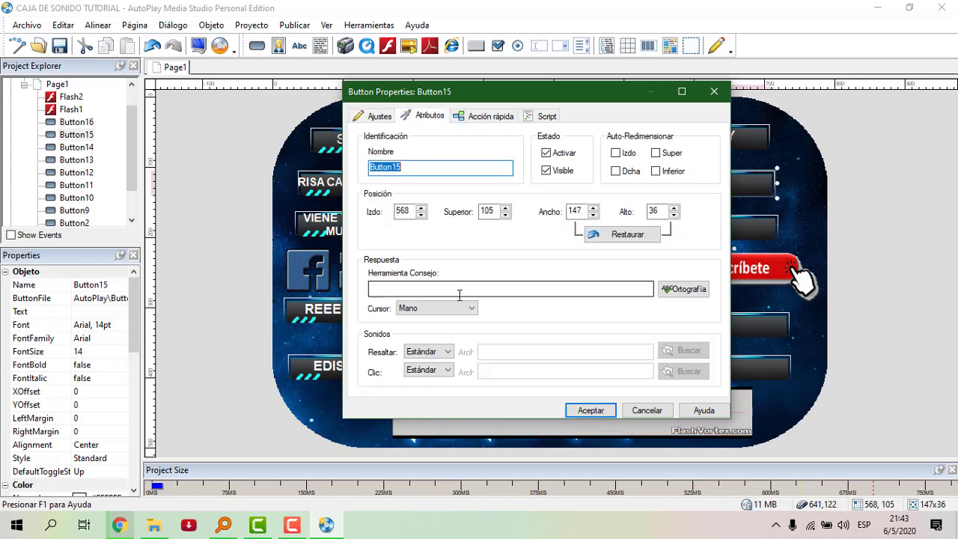
pyautogui.click(438, 354)
pyautogui.click(441, 365)
pyautogui.click(443, 370)
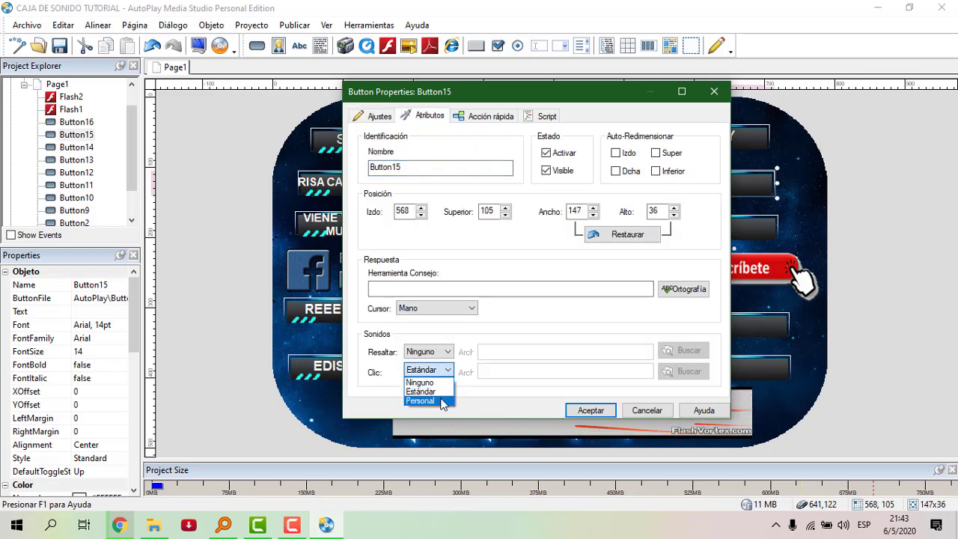
pyautogui.click(443, 401)
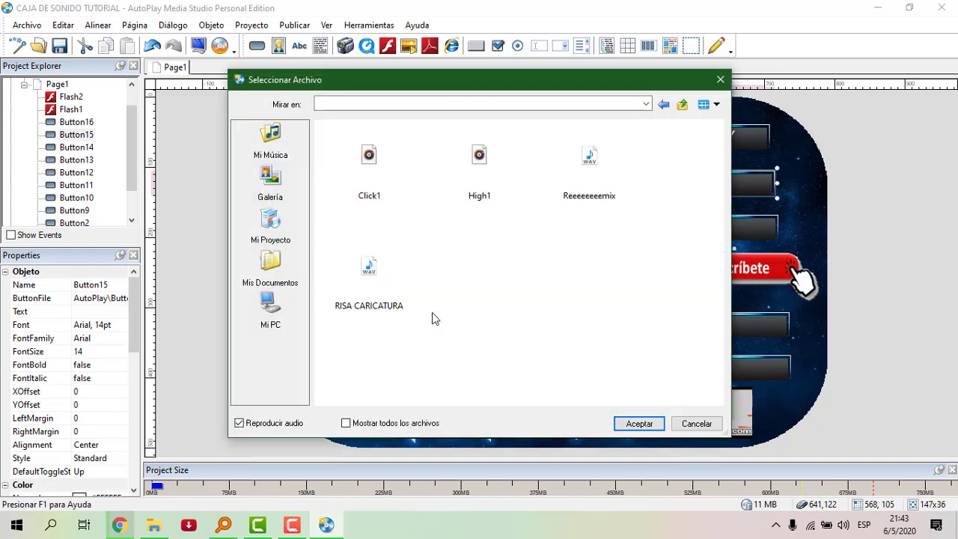
# List all file types and choose DIJERON REGGE from EFECTOS DE SONIDOS as Button15's click sound
pyautogui.click(345, 424)
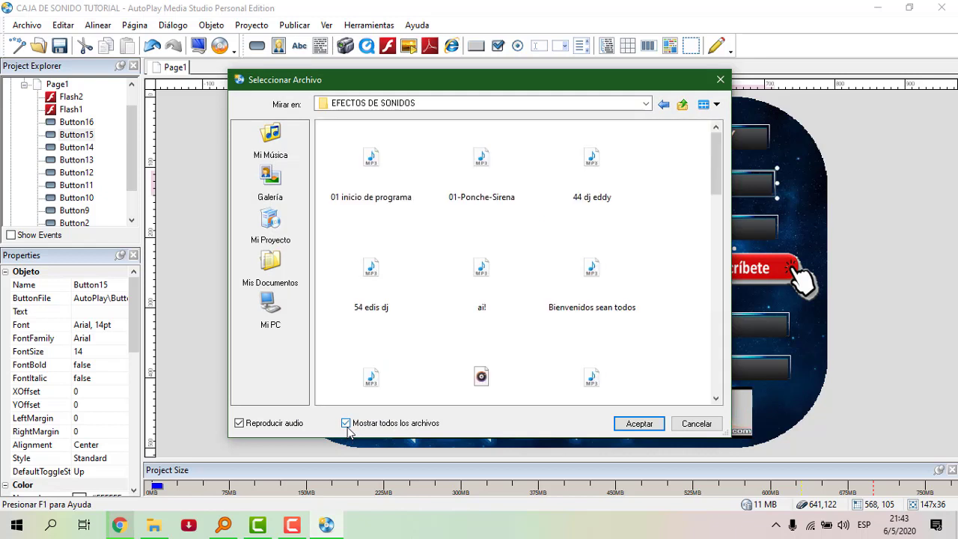
pyautogui.moveTo(723, 181); pyautogui.dragTo(718, 221)
pyautogui.click(614, 201)
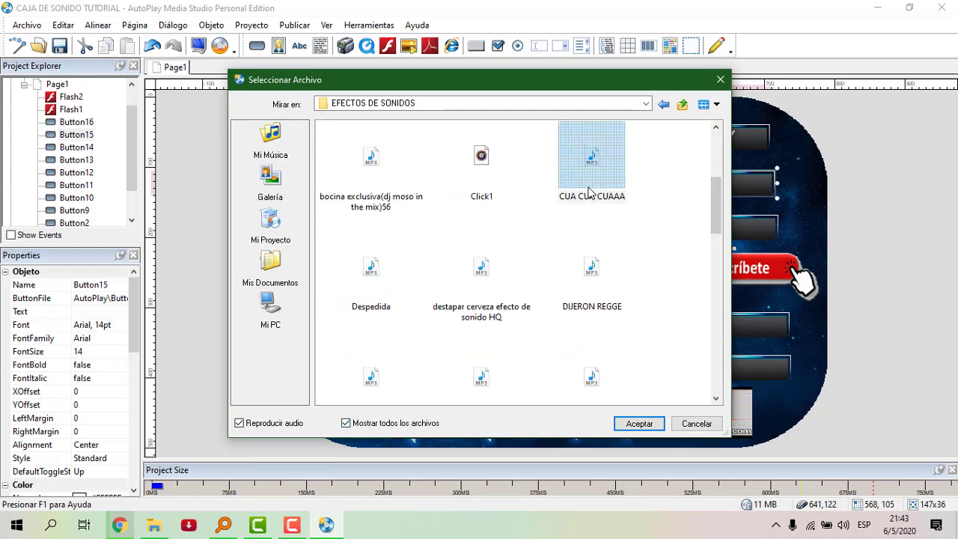
pyautogui.click(601, 296)
pyautogui.click(638, 423)
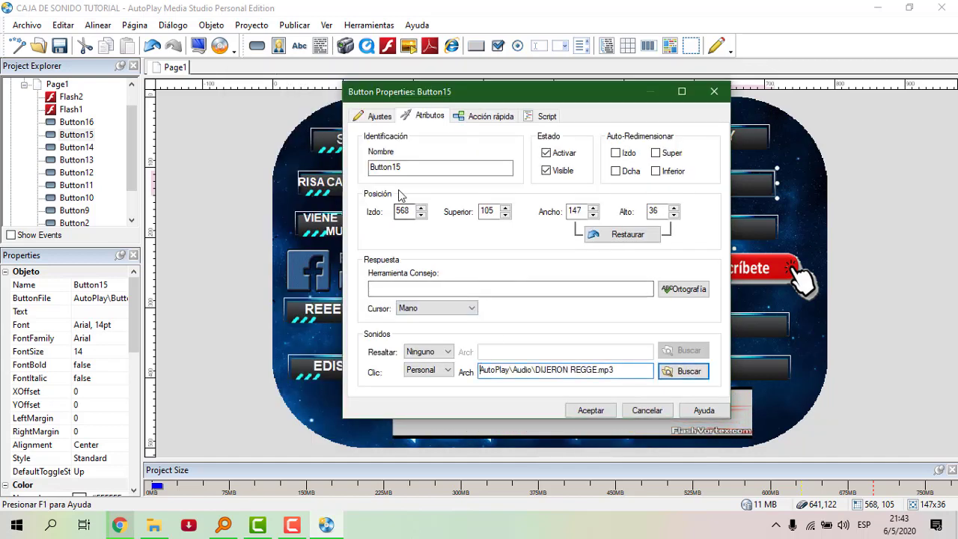
# Set Button15's text to DIJERON REGUE
pyautogui.click(374, 118)
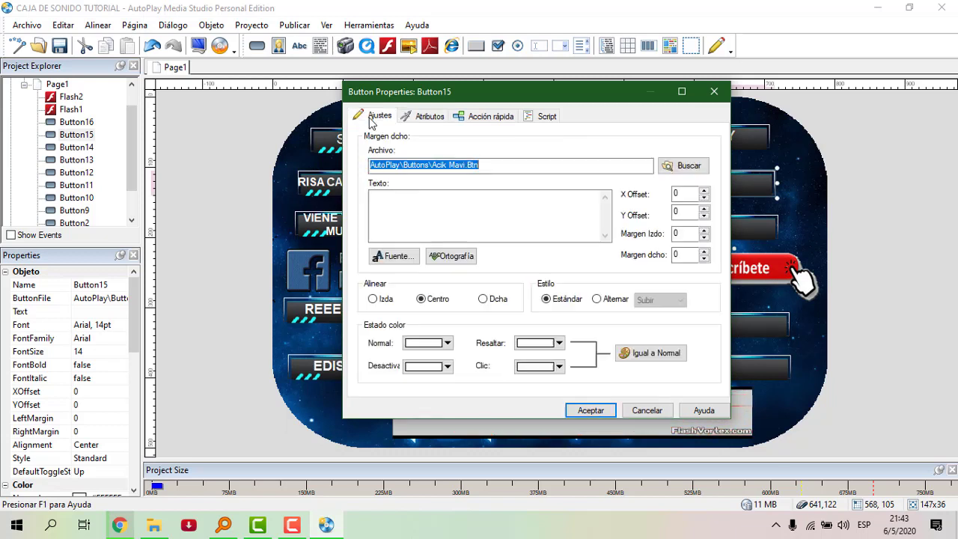
pyautogui.click(389, 208)
pyautogui.write('DI')
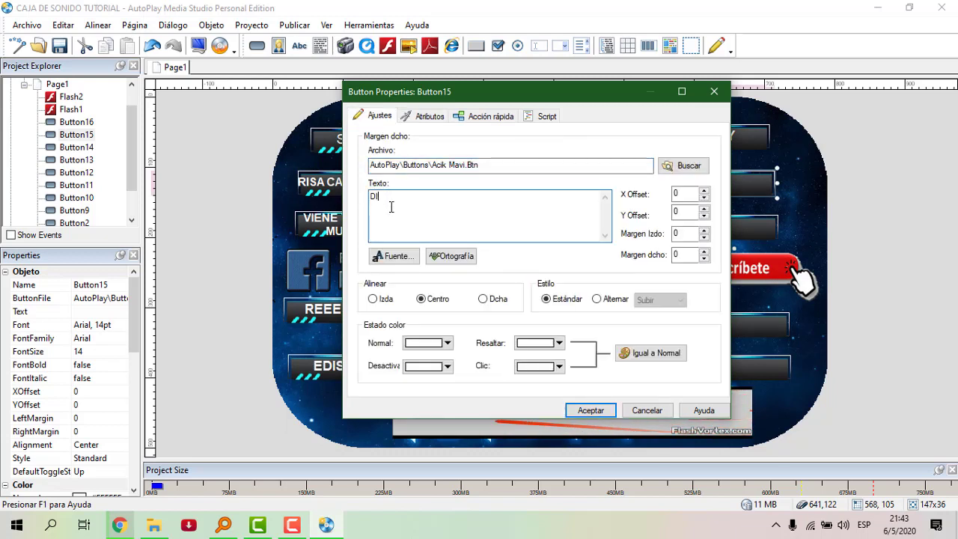
pyautogui.write('JERON REGUE')
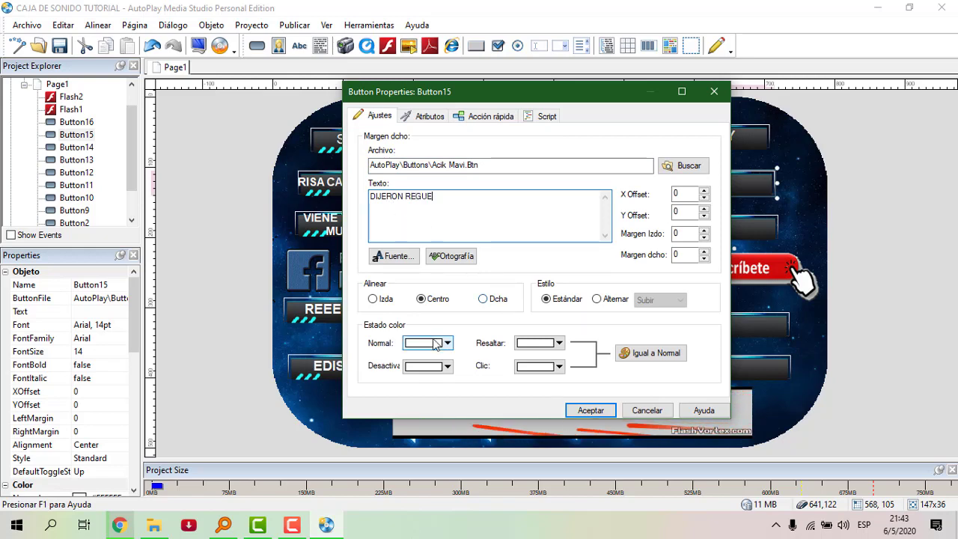
# Set the font style of Button15's label to Negrita and apply the properties
pyautogui.click(397, 257)
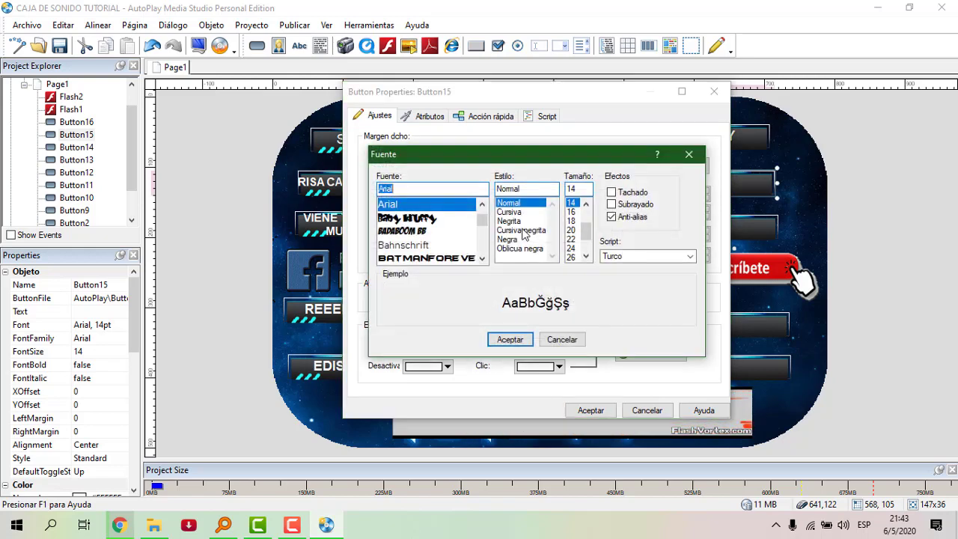
pyautogui.click(517, 221)
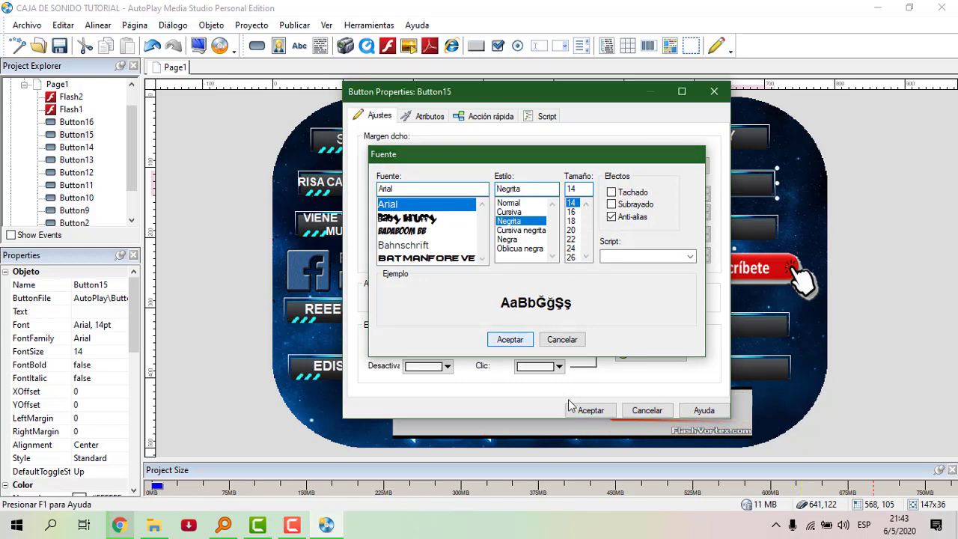
pyautogui.click(523, 340)
pyautogui.click(588, 410)
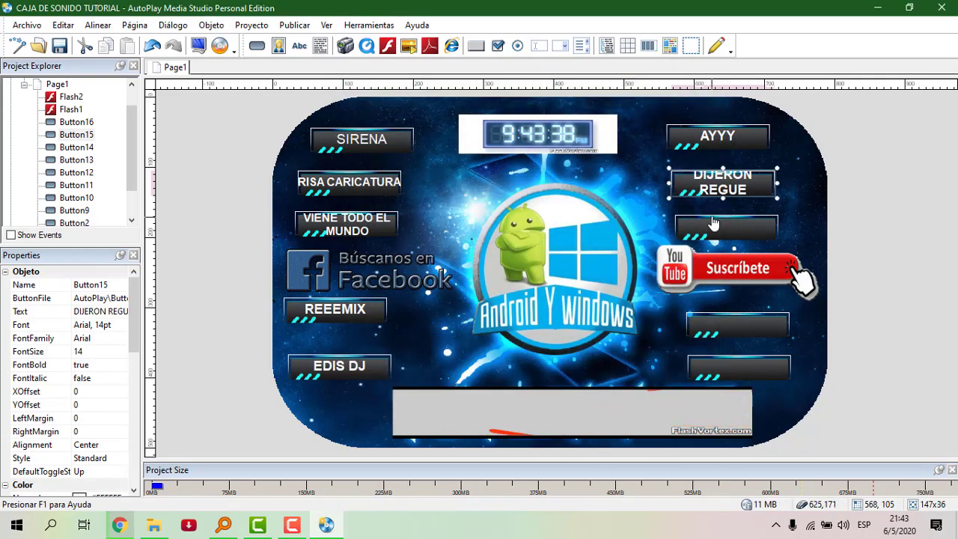
# Reduce the font size of Button15's DIJERON REGUE label to 12 and apply the properties
pyautogui.doubleClick(734, 187)
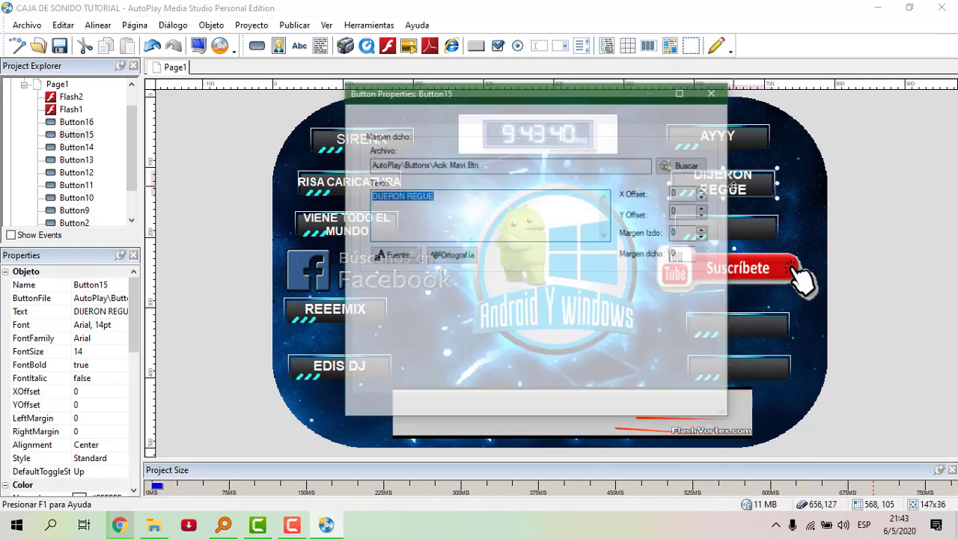
pyautogui.click(392, 255)
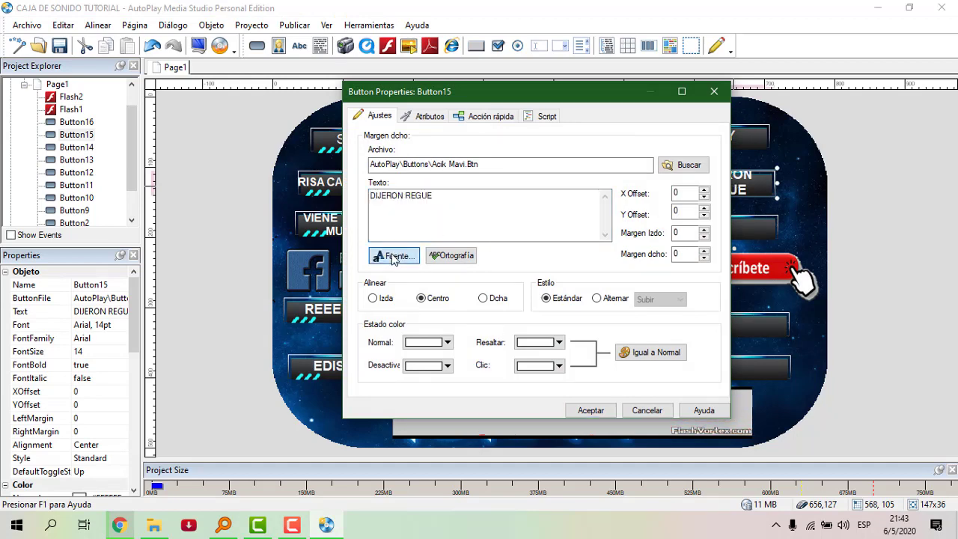
pyautogui.click(586, 203)
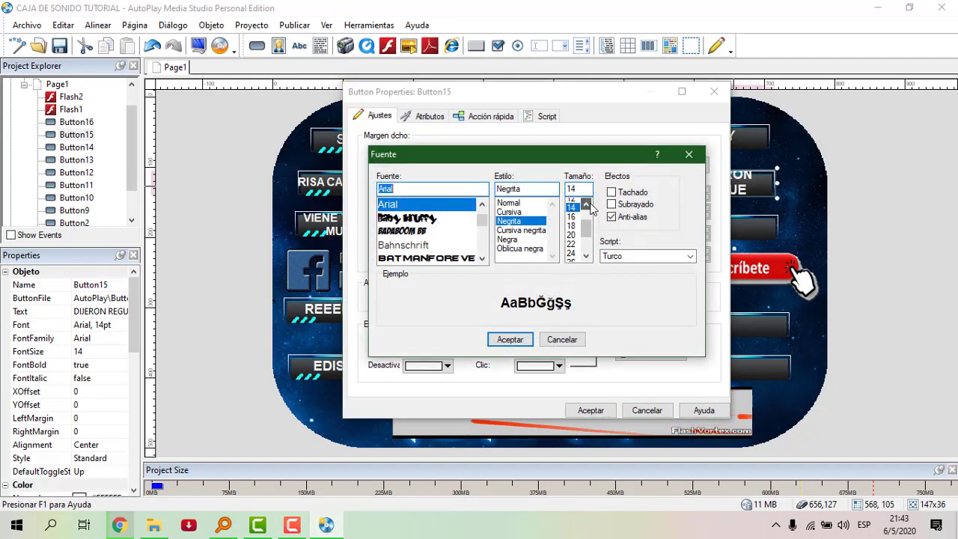
pyautogui.click(571, 202)
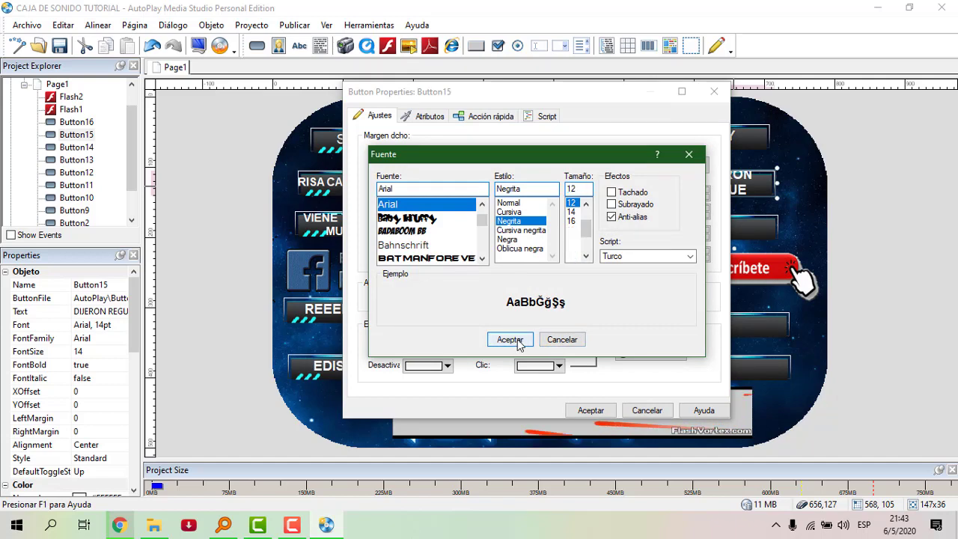
pyautogui.click(510, 339)
pyautogui.click(595, 410)
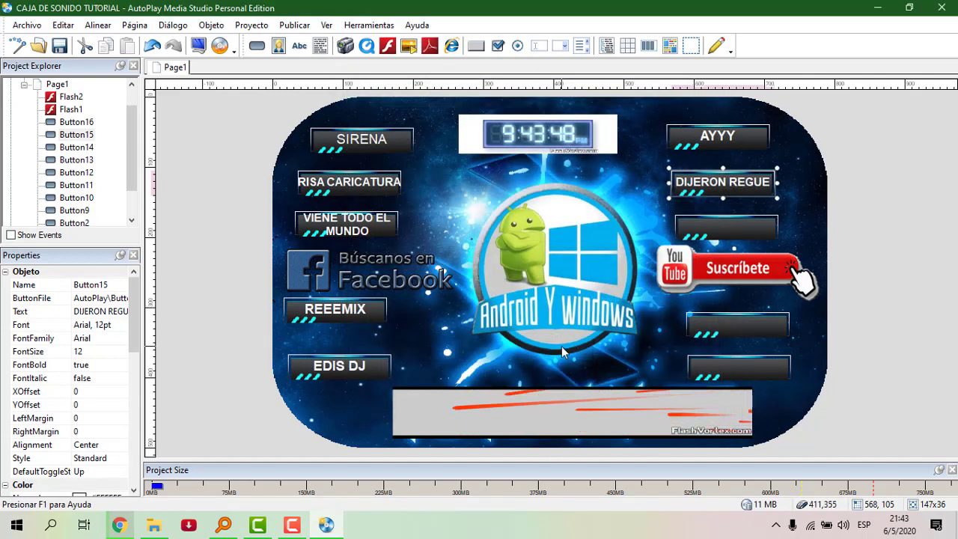
pyautogui.click(674, 228)
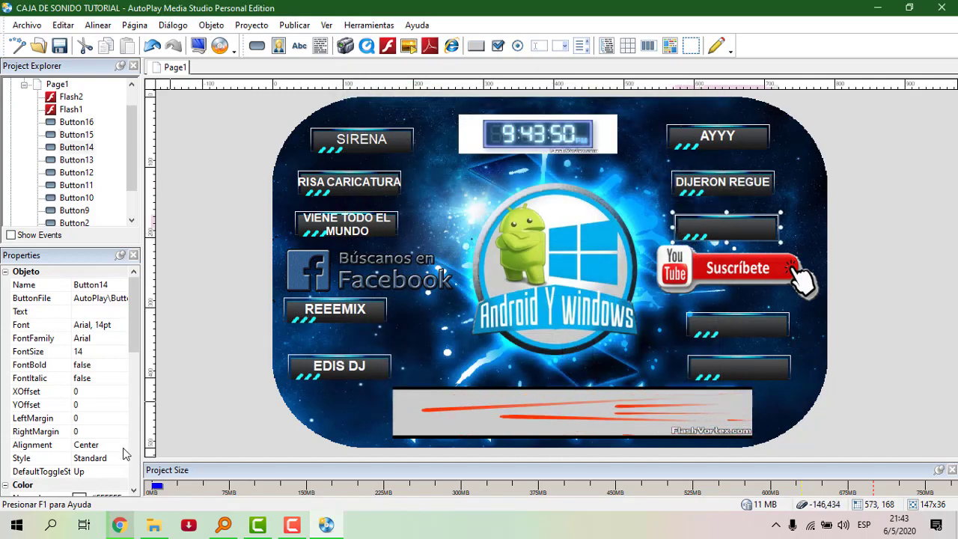
pyautogui.click(294, 528)
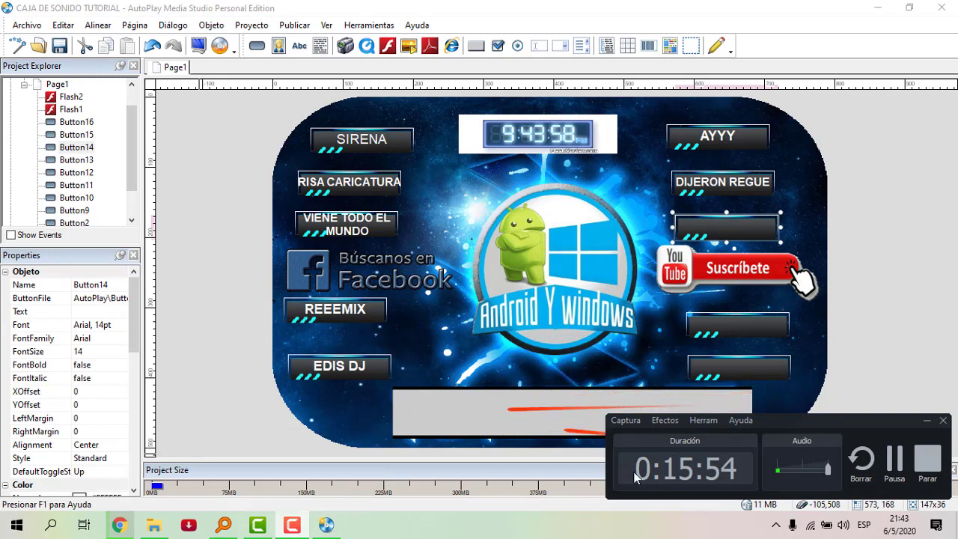
pyautogui.click(926, 420)
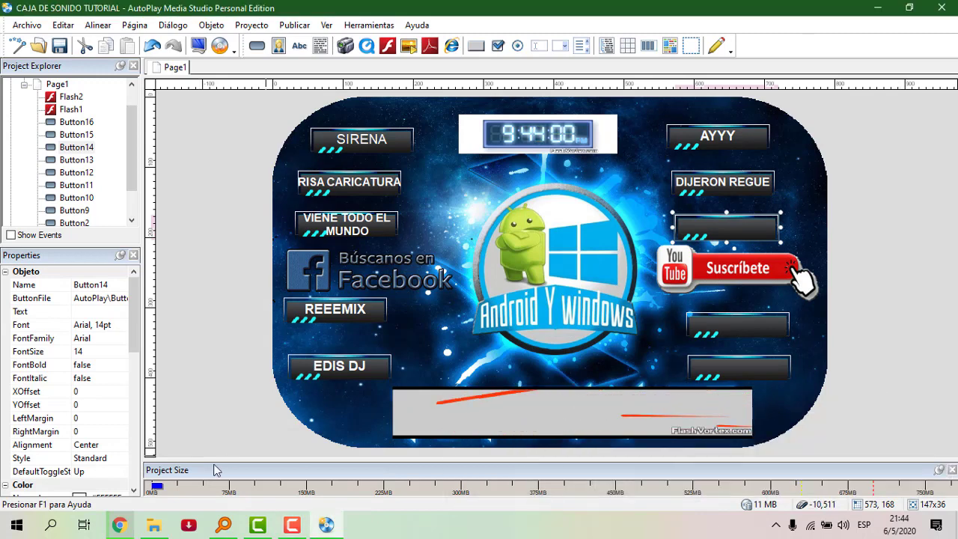
pyautogui.moveTo(301, 533)
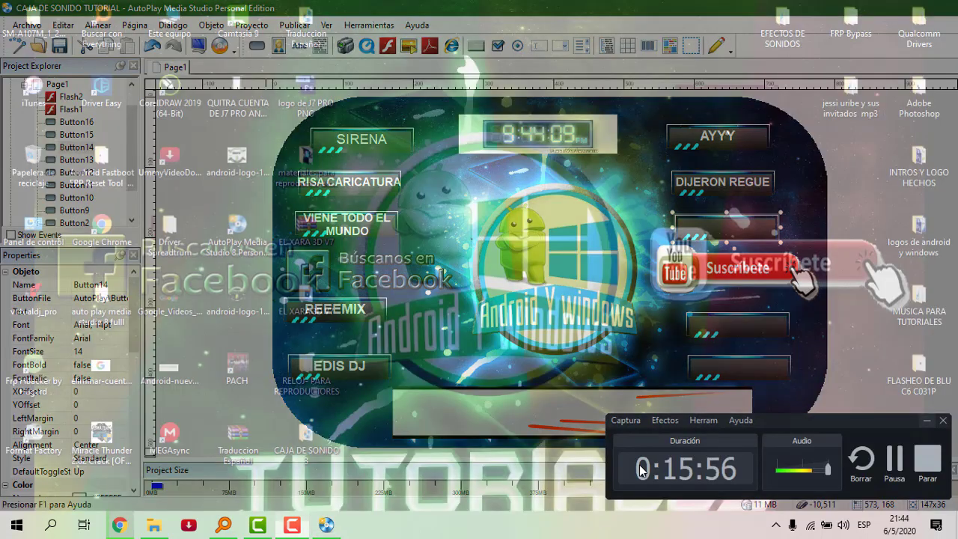
pyautogui.click(296, 528)
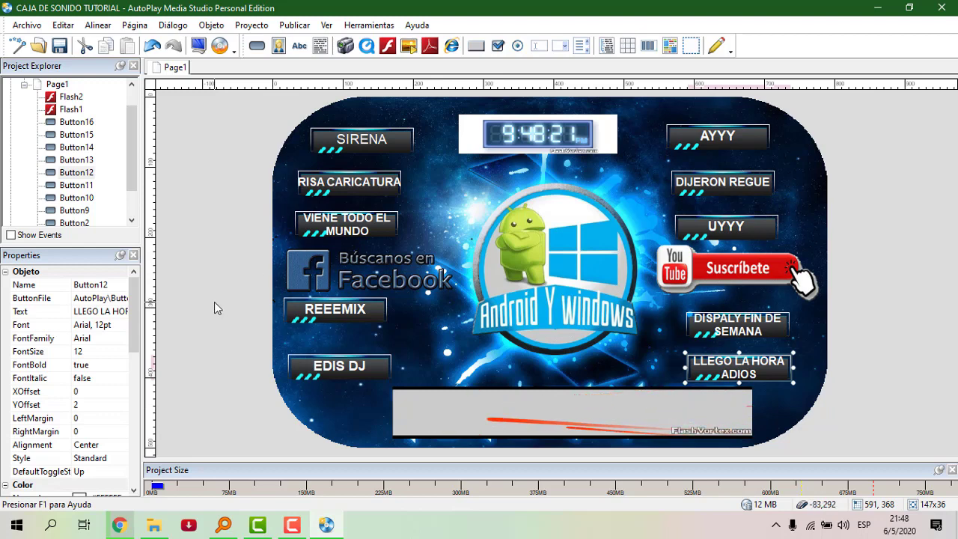
# Add a new button to the page using the red X design named c from the Buttons gallery, showing all files
pyautogui.click(258, 46)
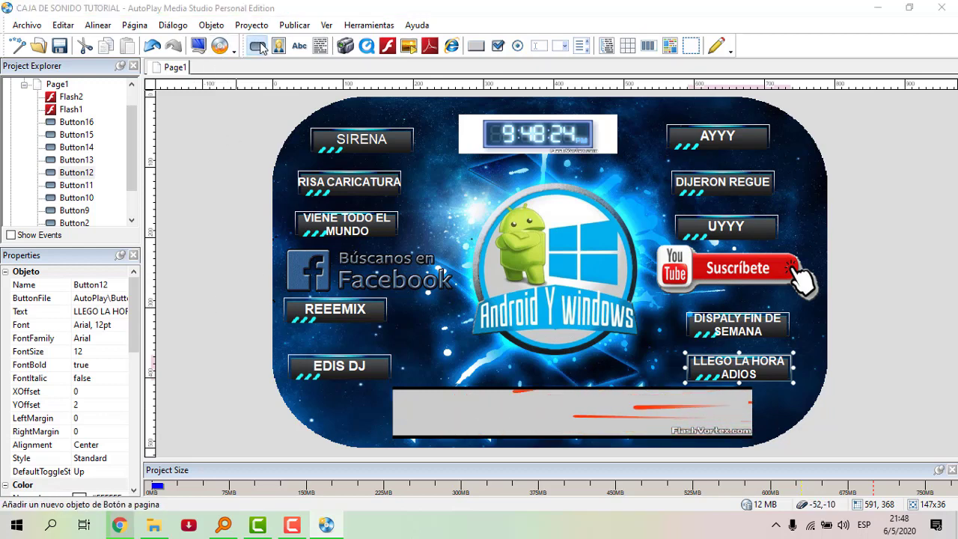
pyautogui.click(239, 424)
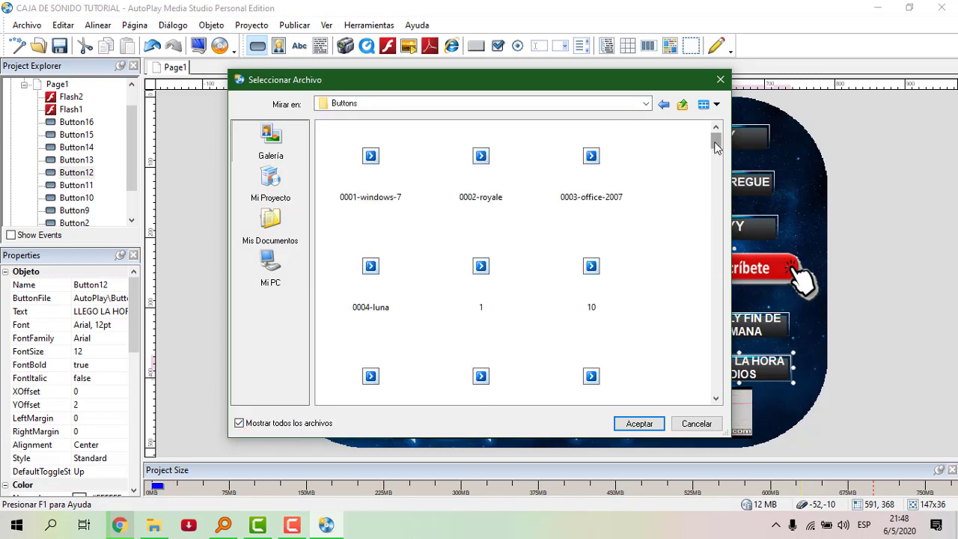
pyautogui.moveTo(714, 147); pyautogui.dragTo(718, 245)
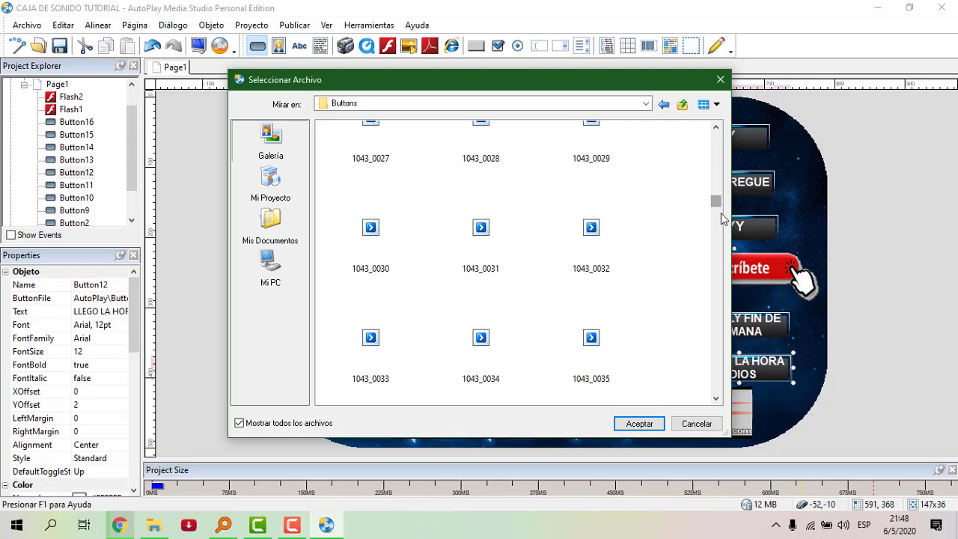
pyautogui.moveTo(716, 202); pyautogui.dragTo(726, 267)
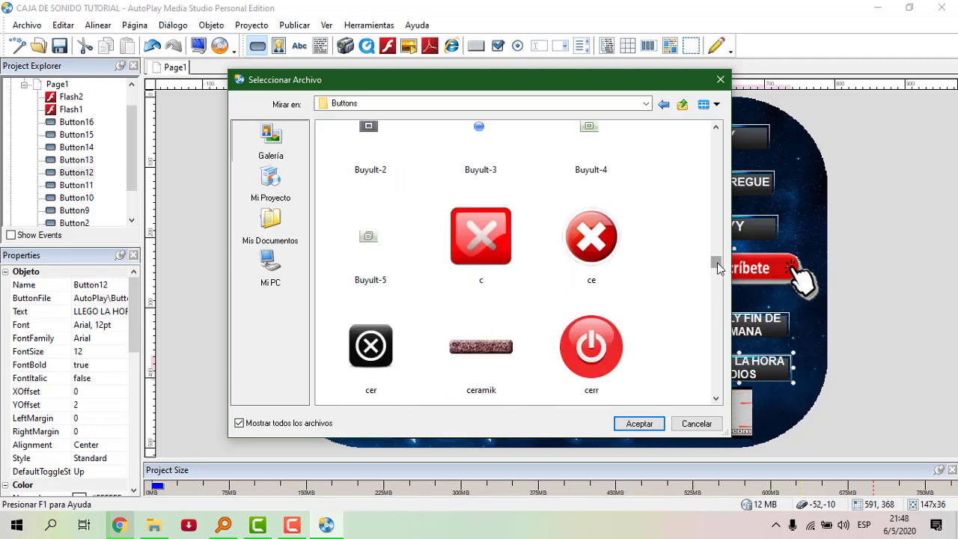
pyautogui.moveTo(718, 268); pyautogui.dragTo(719, 269)
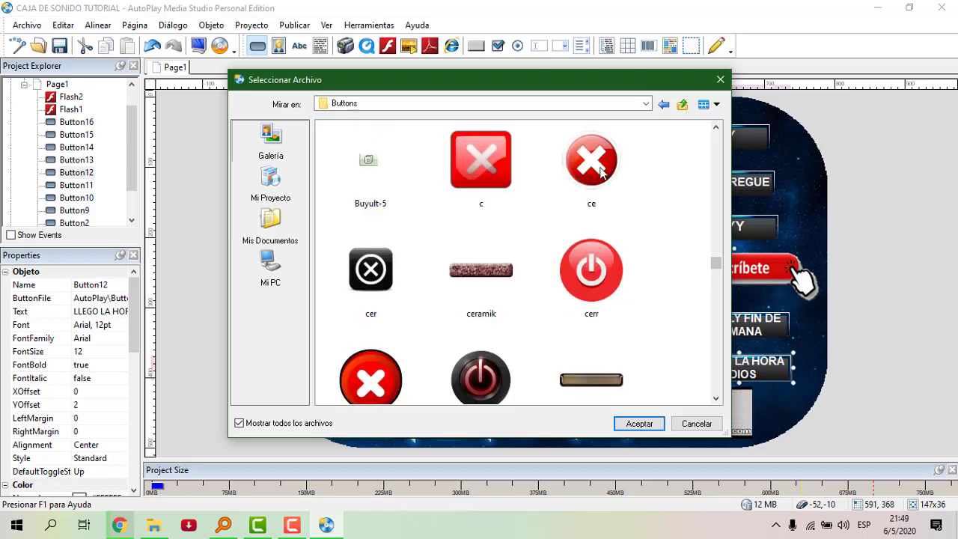
pyautogui.click(476, 160)
pyautogui.click(642, 422)
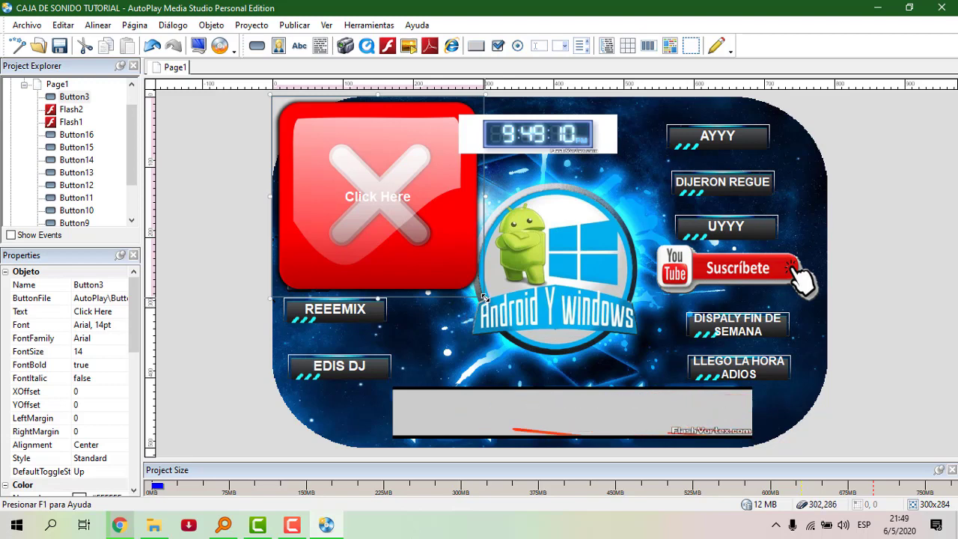
# Shrink the red X button to about 59x54 and place it below the EDIS DJ button, beside the banner
pyautogui.moveTo(485, 297); pyautogui.dragTo(347, 159)
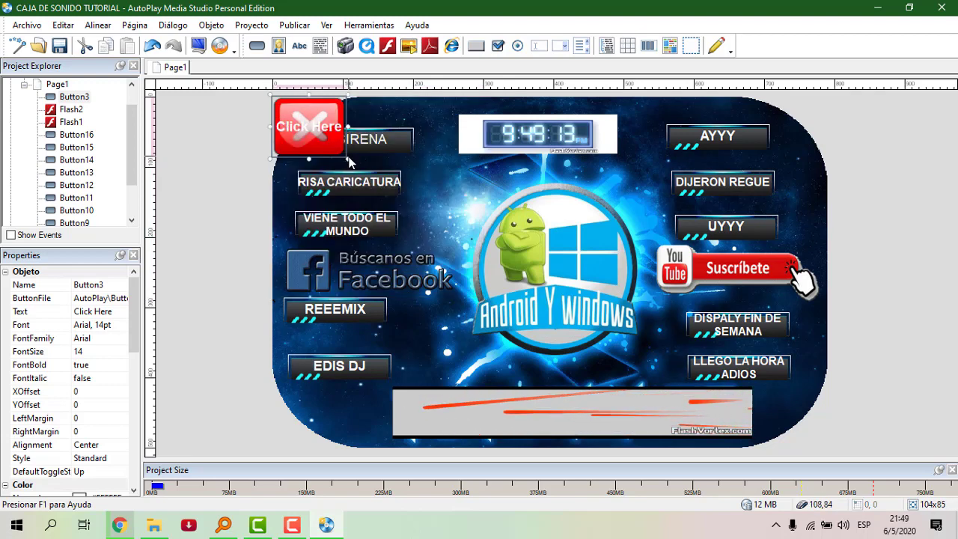
pyautogui.moveTo(320, 133); pyautogui.dragTo(338, 417)
pyautogui.click(232, 401)
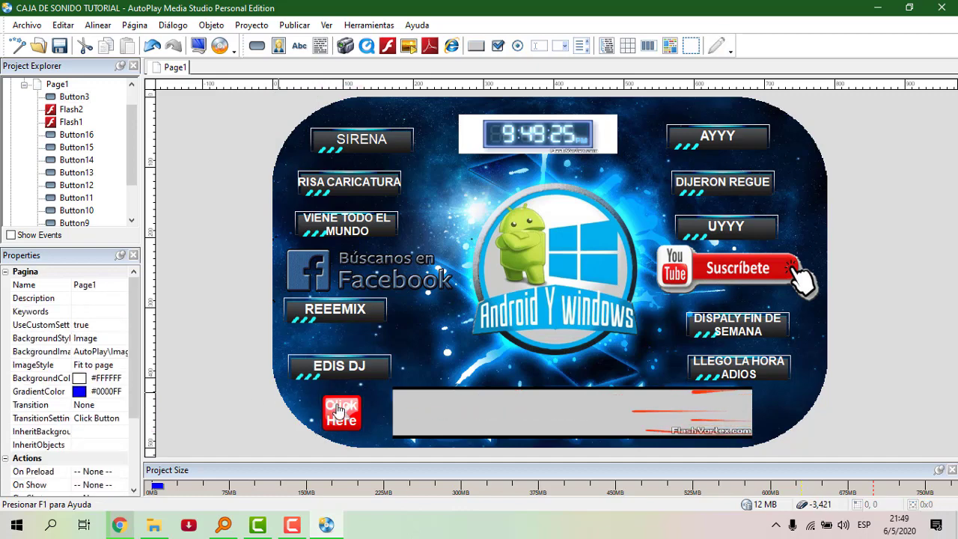
# Clear the Click Here text in the red X button's properties
pyautogui.click(344, 408)
pyautogui.doubleClick(343, 408)
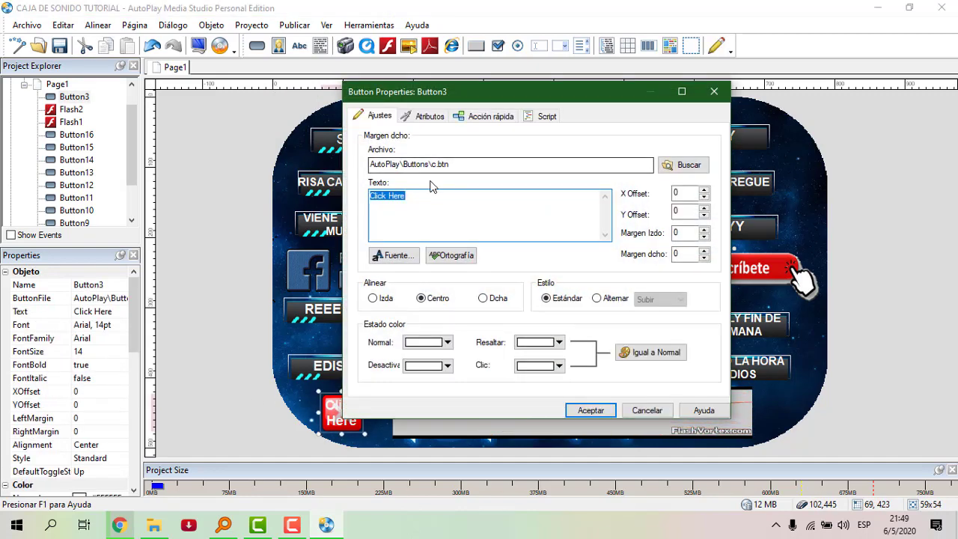
pyautogui.press('BackSpace')
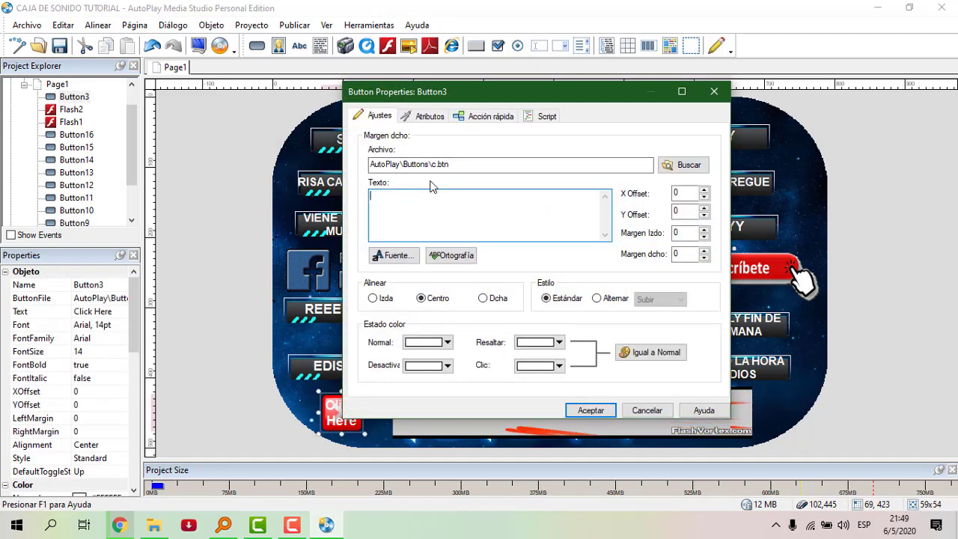
# Apply the red X button's cleared text and set its click action to Exit/Close
pyautogui.click(588, 411)
pyautogui.click(219, 379)
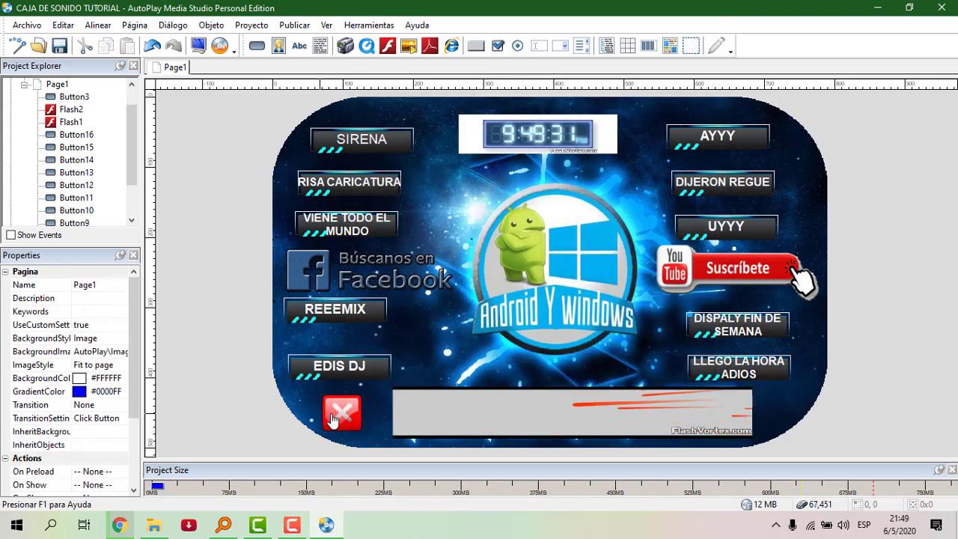
pyautogui.click(333, 413)
pyautogui.doubleClick(333, 413)
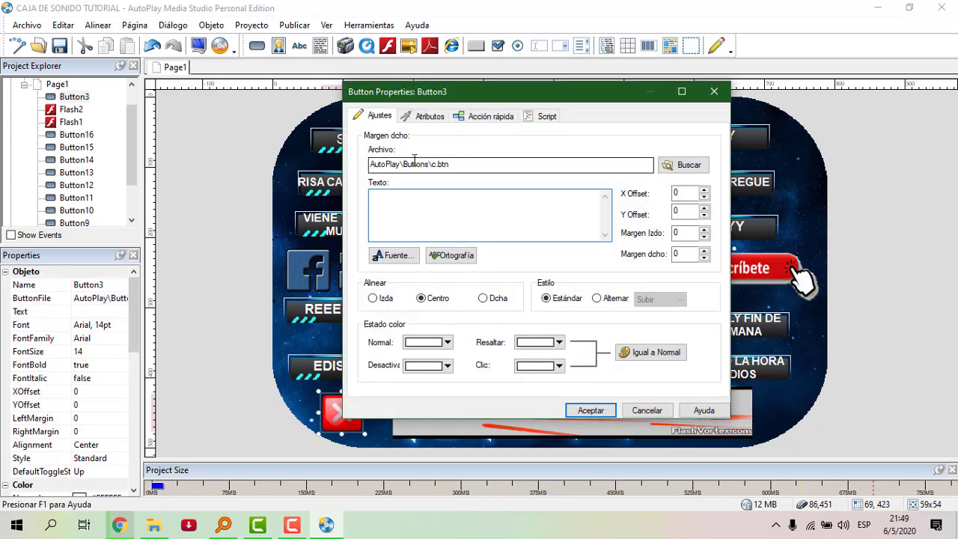
pyautogui.click(490, 117)
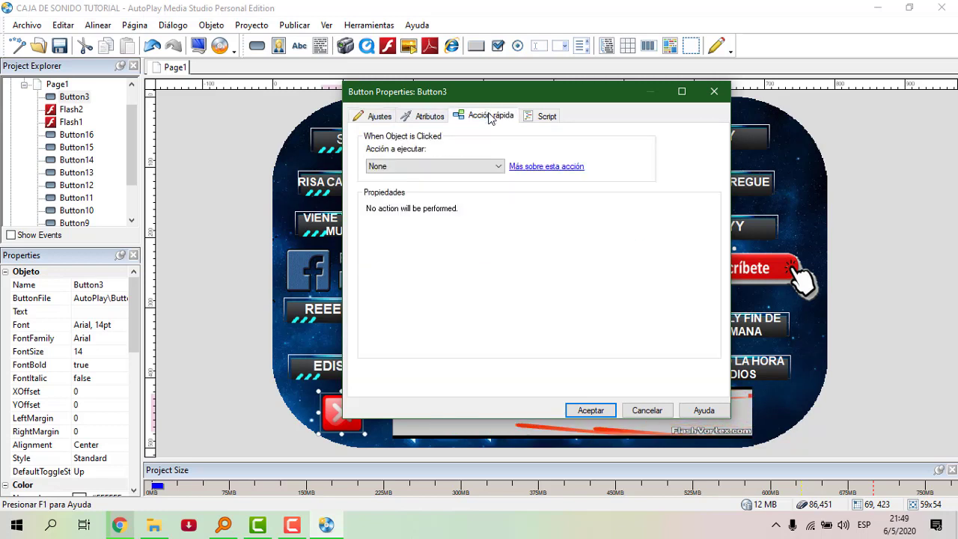
pyautogui.click(464, 166)
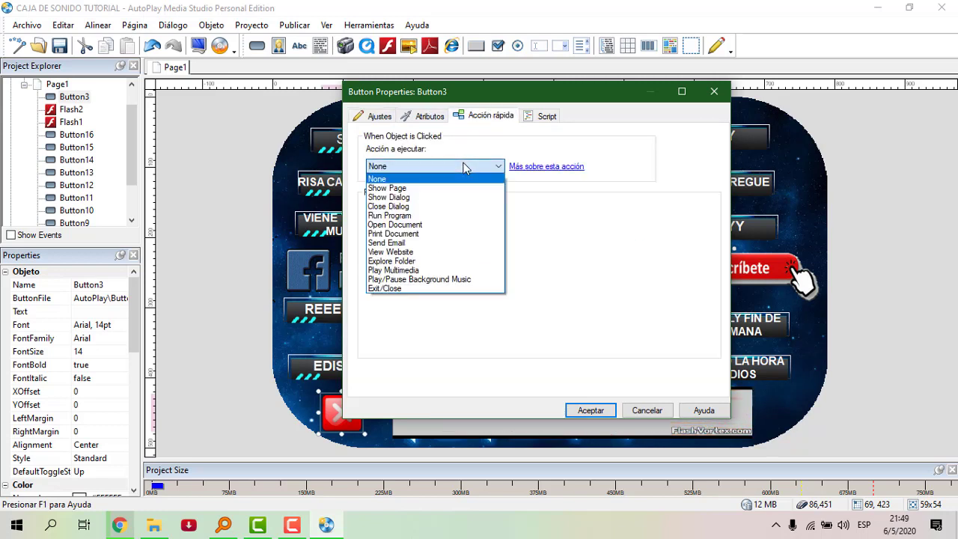
pyautogui.click(421, 289)
pyautogui.click(590, 411)
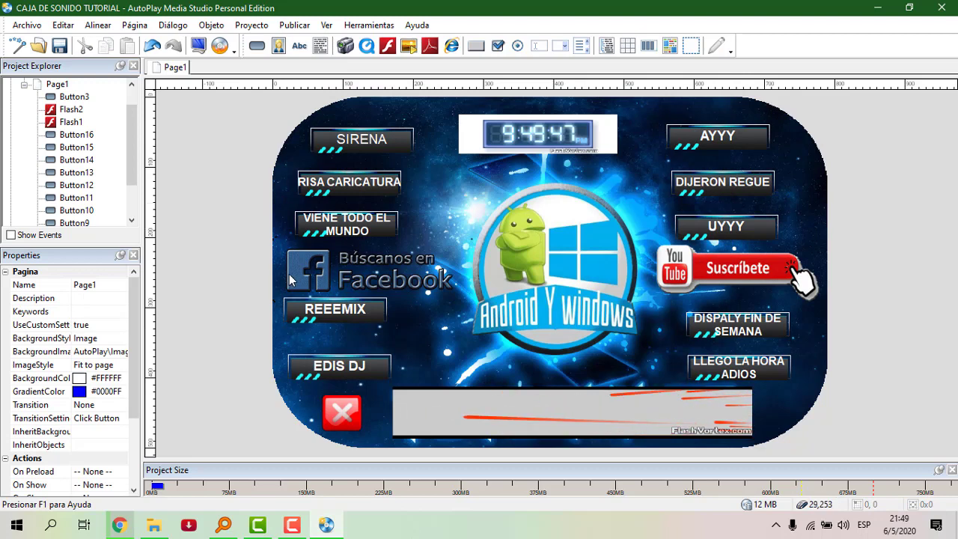
# Start a new button and pick the blue Facebook design named fa from the Buttons gallery, showing all files
pyautogui.click(256, 46)
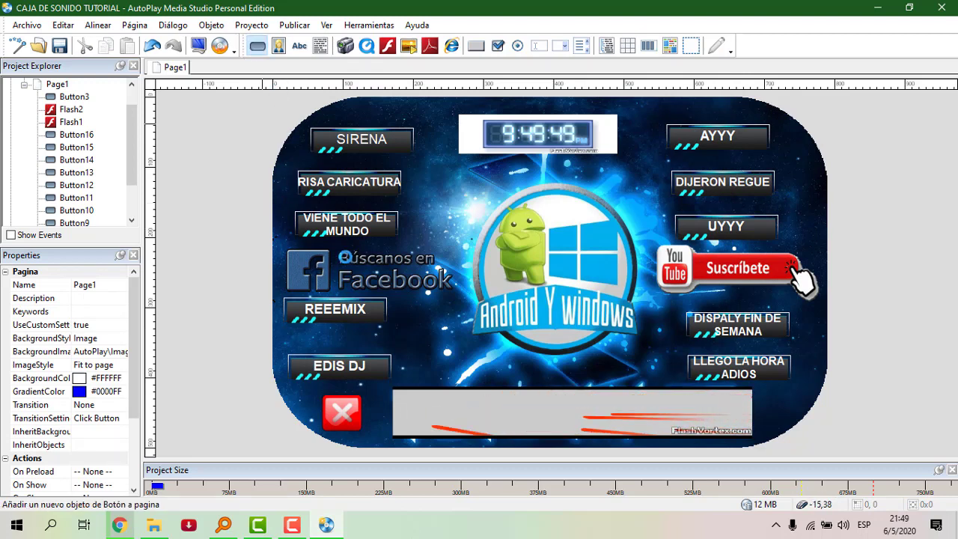
pyautogui.click(431, 267)
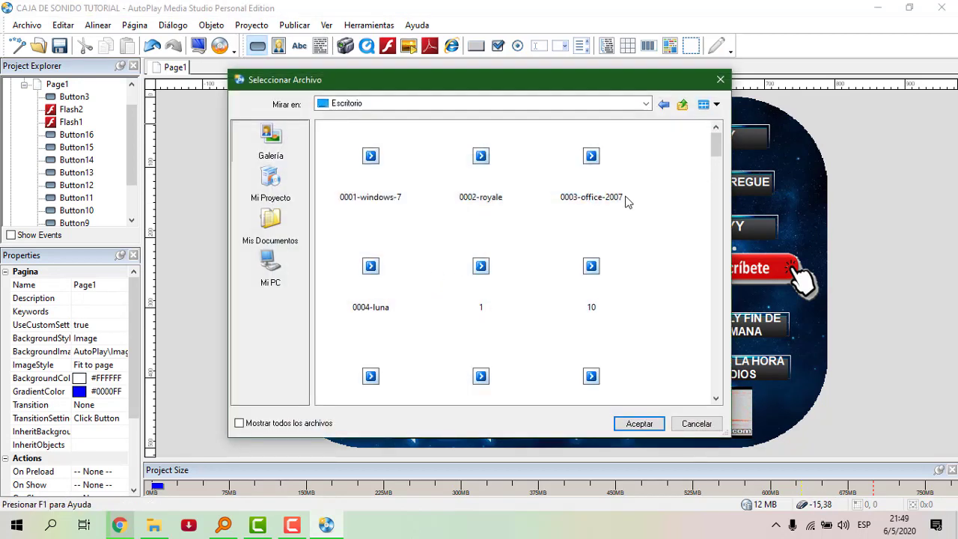
pyautogui.click(239, 423)
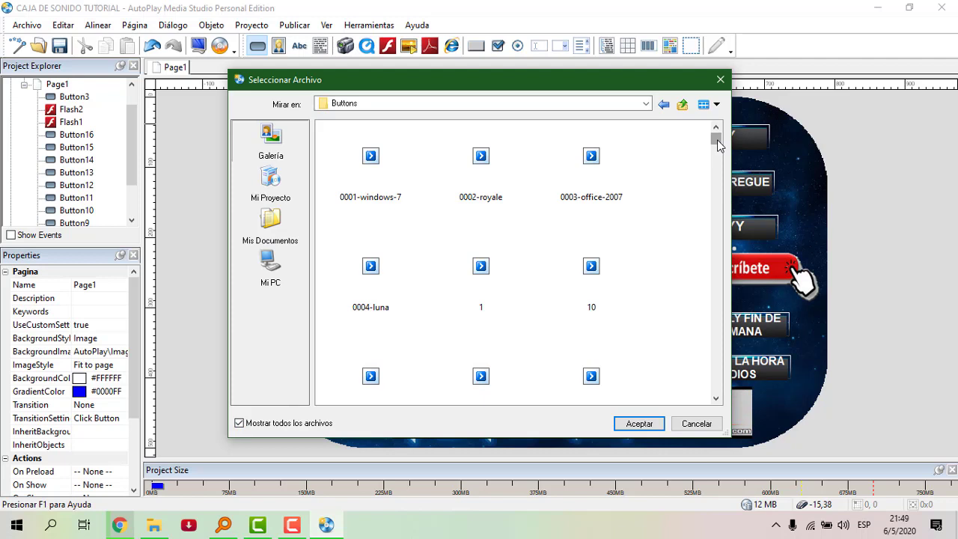
pyautogui.moveTo(717, 146); pyautogui.dragTo(719, 389)
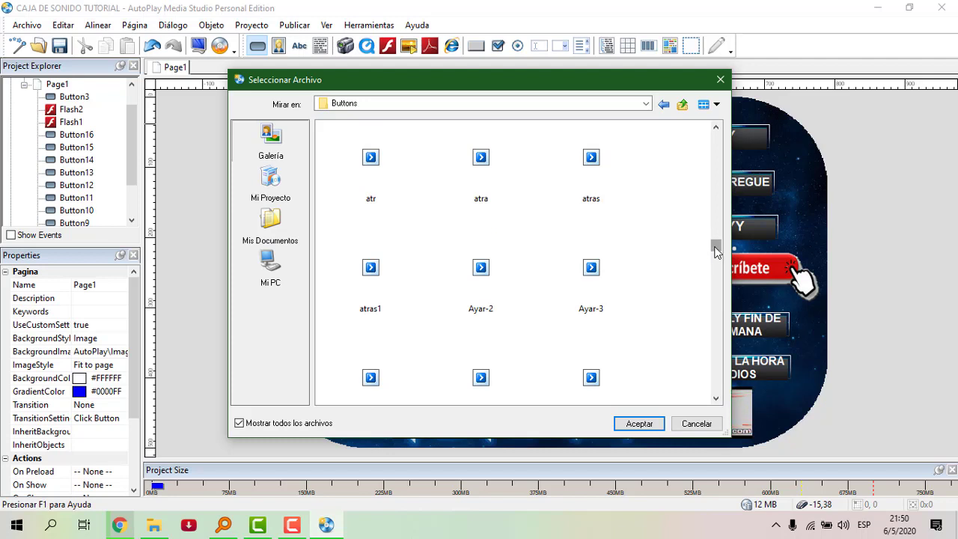
pyautogui.moveTo(716, 252); pyautogui.dragTo(725, 282)
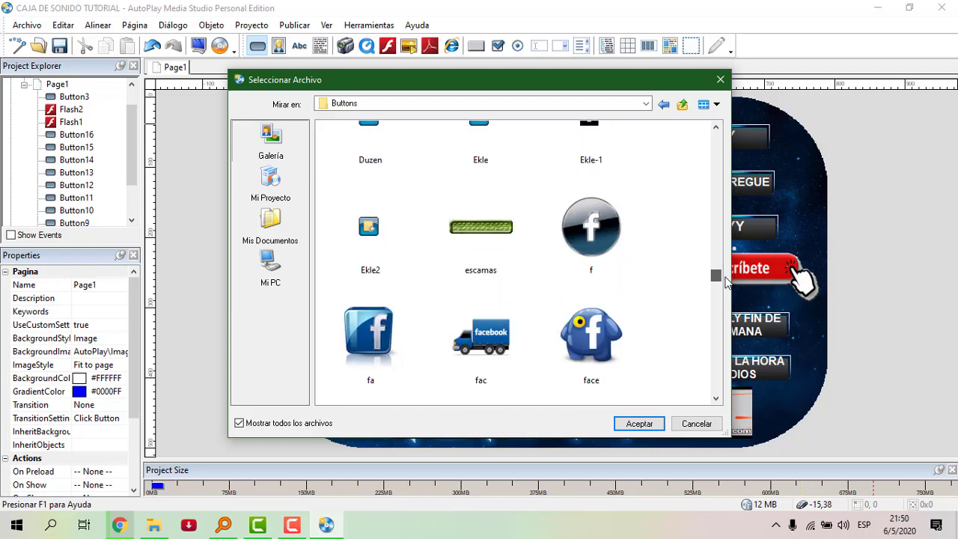
pyautogui.click(370, 335)
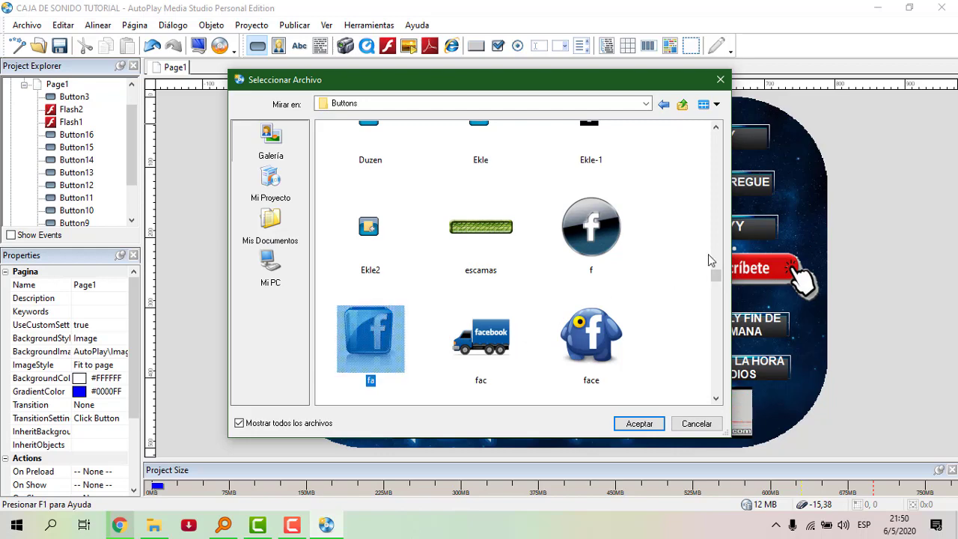
# Try to add the fa and facebook button designs together in one selection
pyautogui.moveTo(715, 280); pyautogui.dragTo(714, 281)
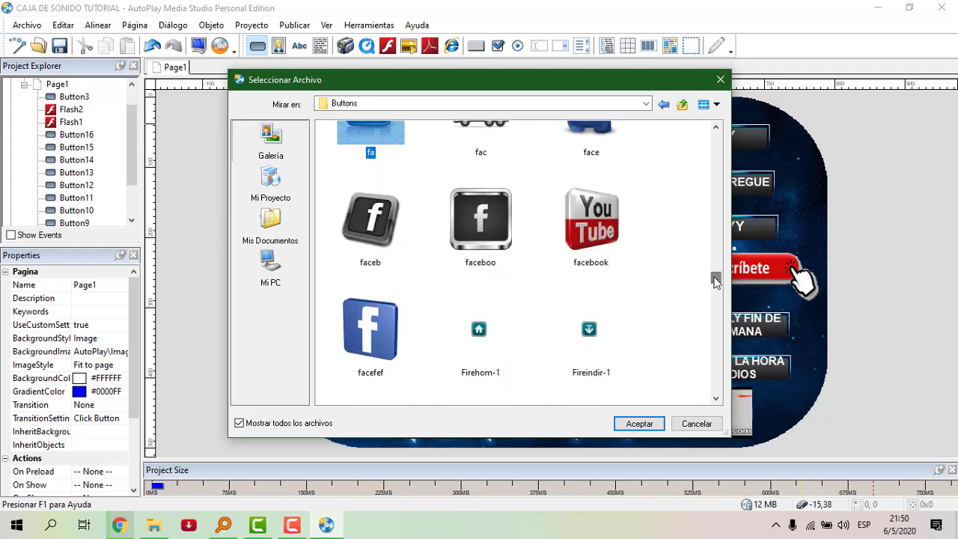
pyautogui.scroll(1, 608, 238)
pyautogui.keyDown('ctrl'); pyautogui.click(608, 238); pyautogui.keyUp('ctrl')
pyautogui.click(626, 426)
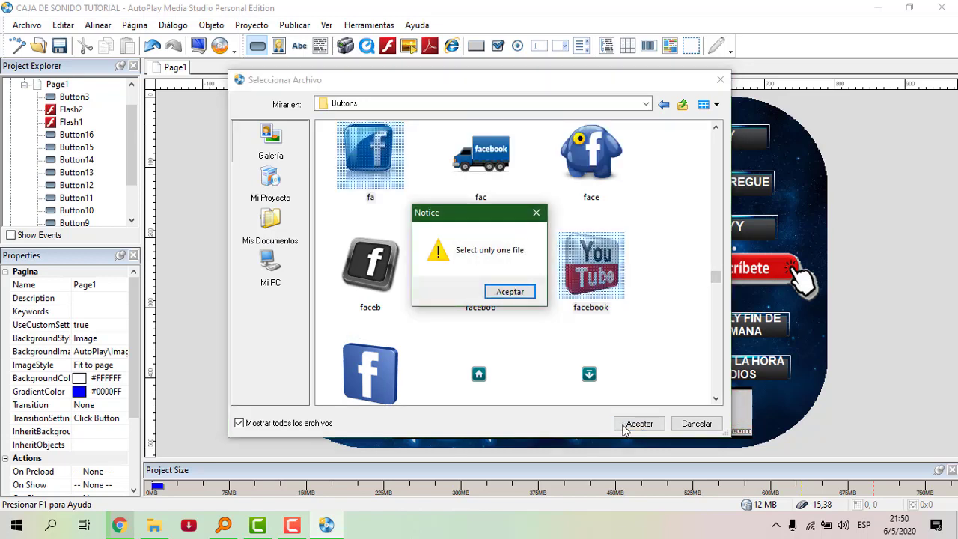
pyautogui.click(494, 292)
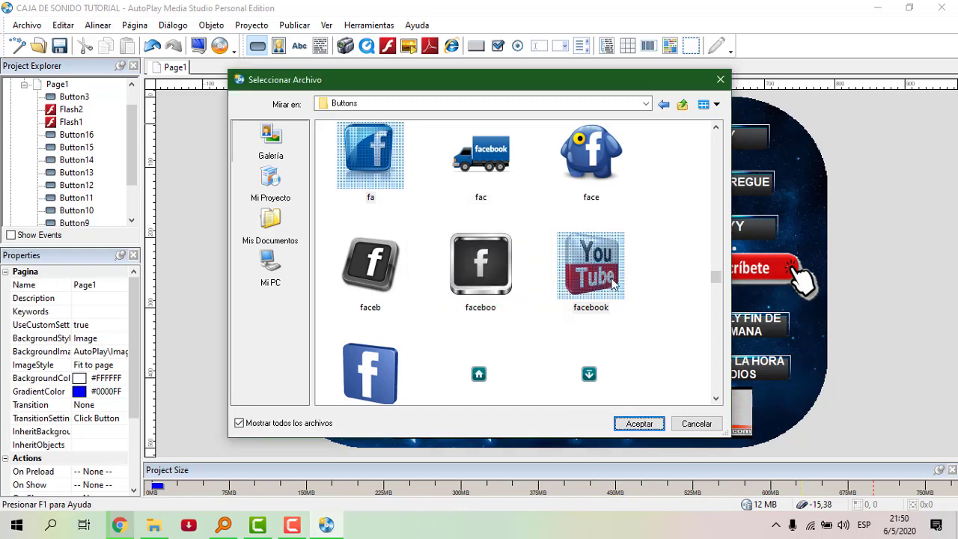
# Add the new button to the page using only the fa design
pyautogui.click(372, 153)
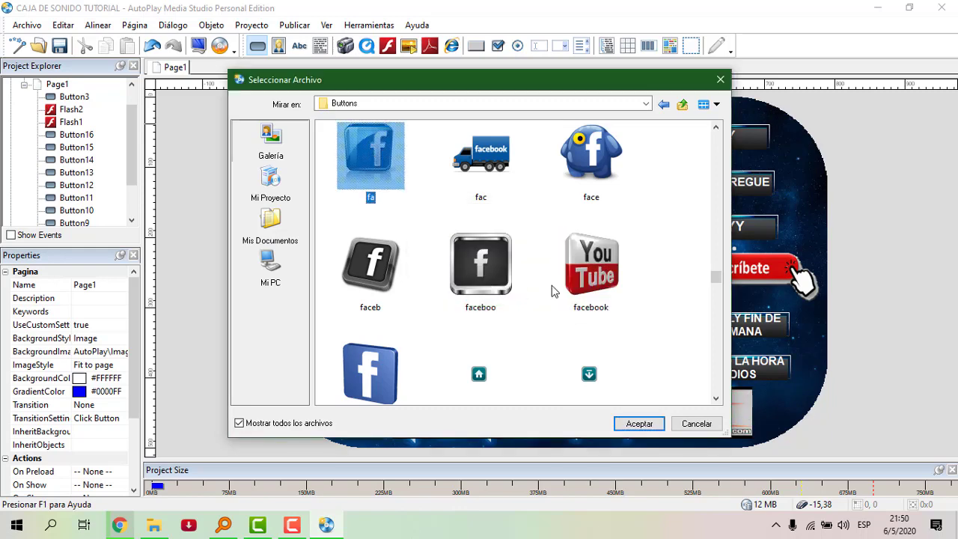
pyautogui.click(639, 425)
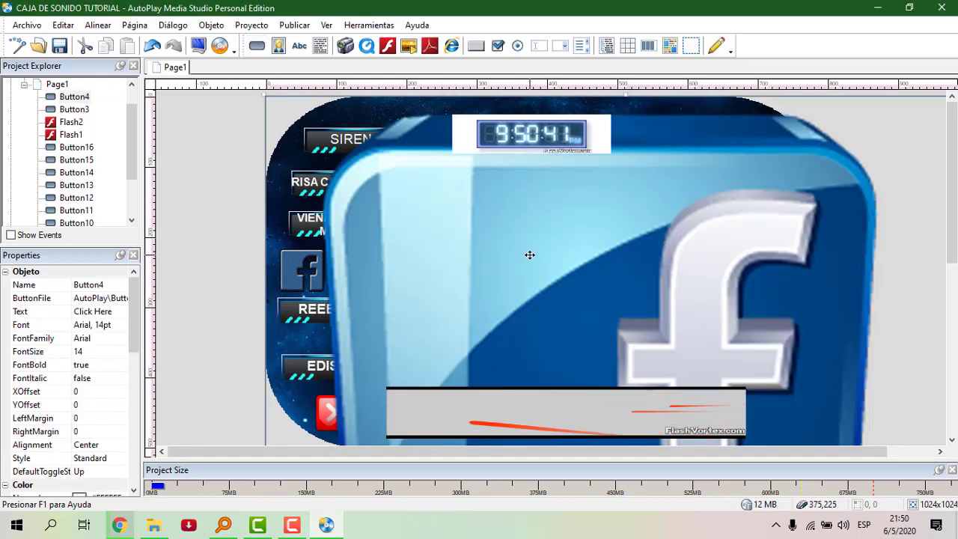
# Shrink the Facebook button to about 99x86 and place it over the background's Facebook logo, at about 4, 214
pyautogui.moveTo(529, 255); pyautogui.dragTo(374, 261)
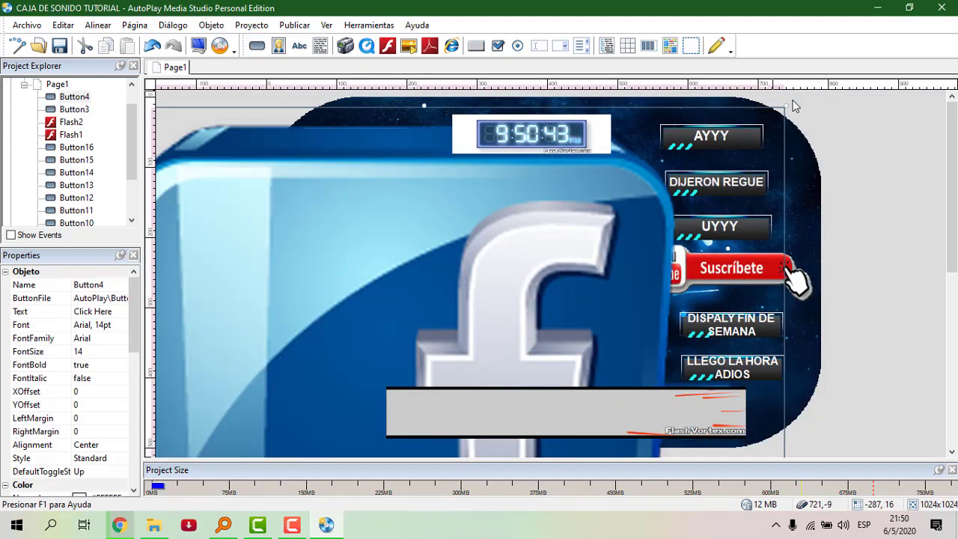
pyautogui.moveTo(786, 107); pyautogui.dragTo(389, 344)
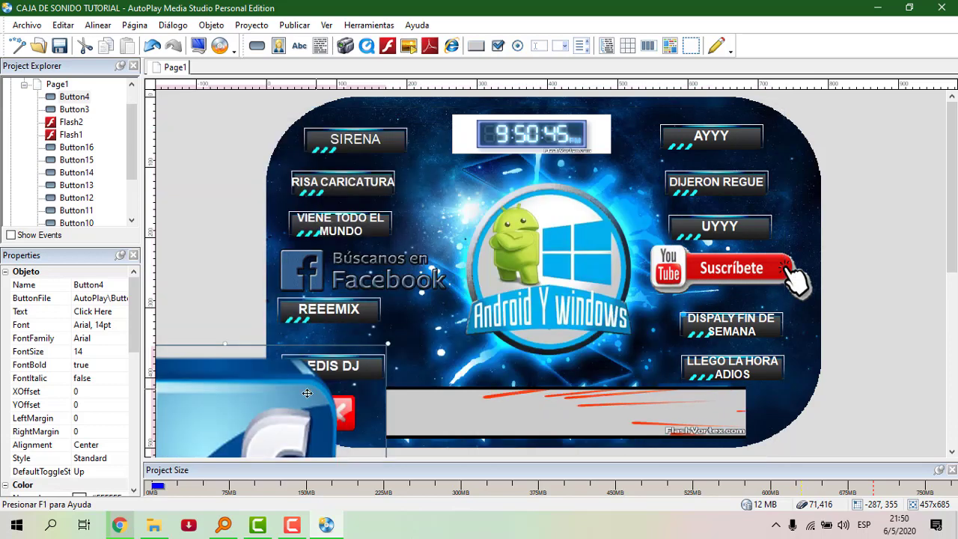
pyautogui.moveTo(296, 393); pyautogui.dragTo(636, 149)
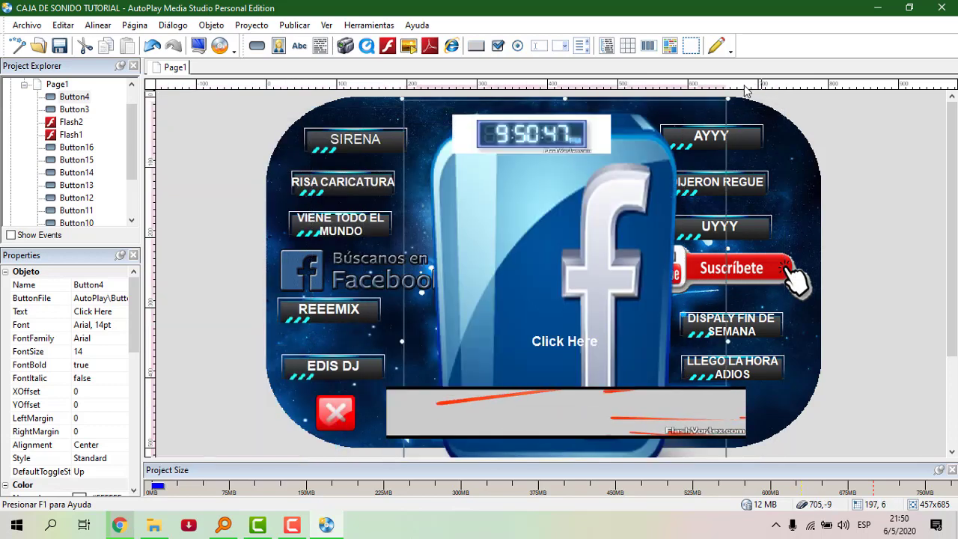
pyautogui.moveTo(727, 99); pyautogui.dragTo(586, 409)
pyautogui.moveTo(505, 452); pyautogui.dragTo(382, 266)
pyautogui.moveTo(470, 223); pyautogui.dragTo(335, 357)
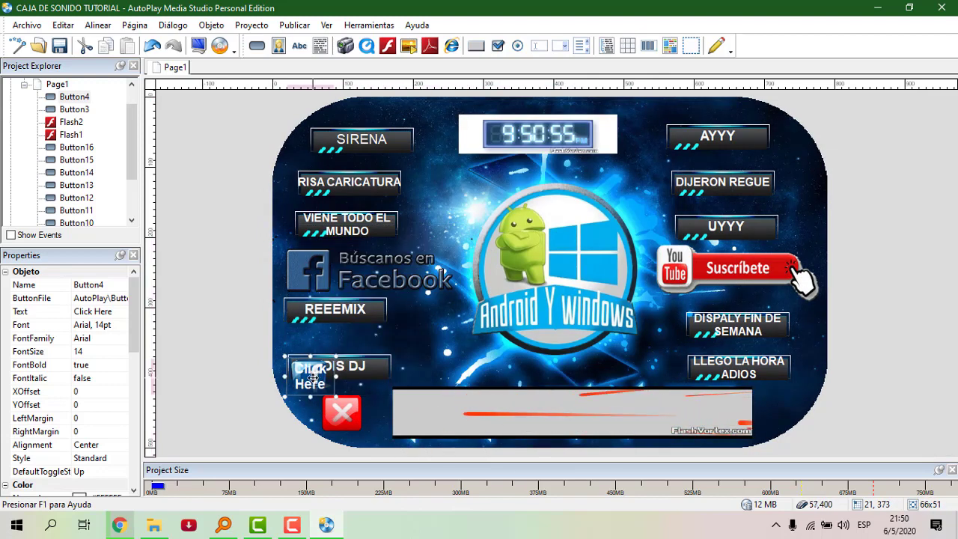
pyautogui.moveTo(312, 267); pyautogui.dragTo(277, 271)
pyautogui.moveTo(334, 244); pyautogui.dragTo(322, 270)
# Clear the Click Here text in the Facebook button's properties and apply the change
pyautogui.doubleClick(318, 266)
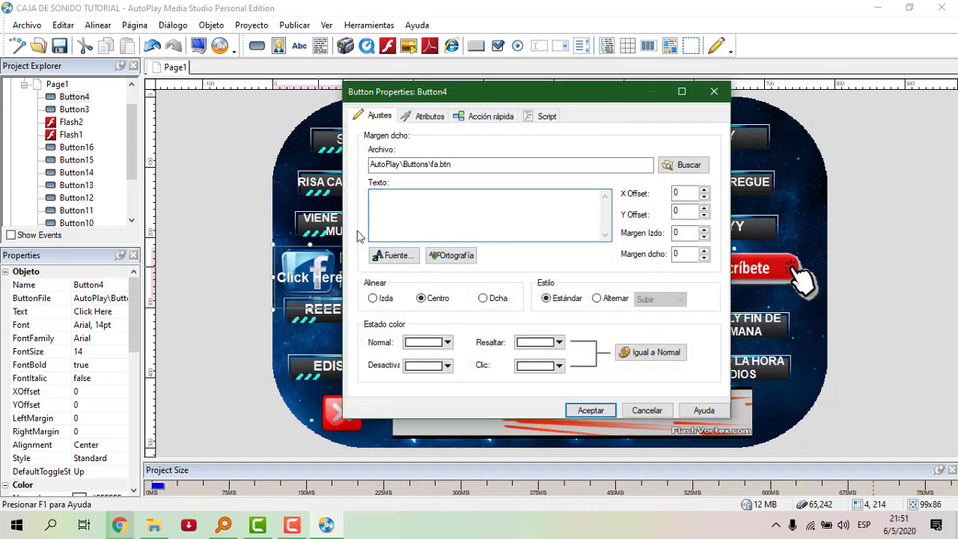
pyautogui.click(597, 411)
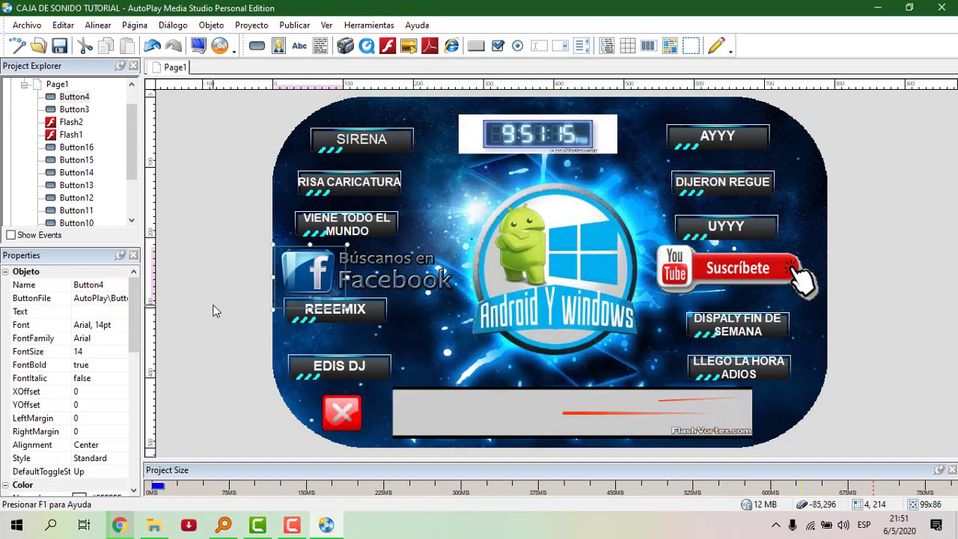
pyautogui.click(273, 285)
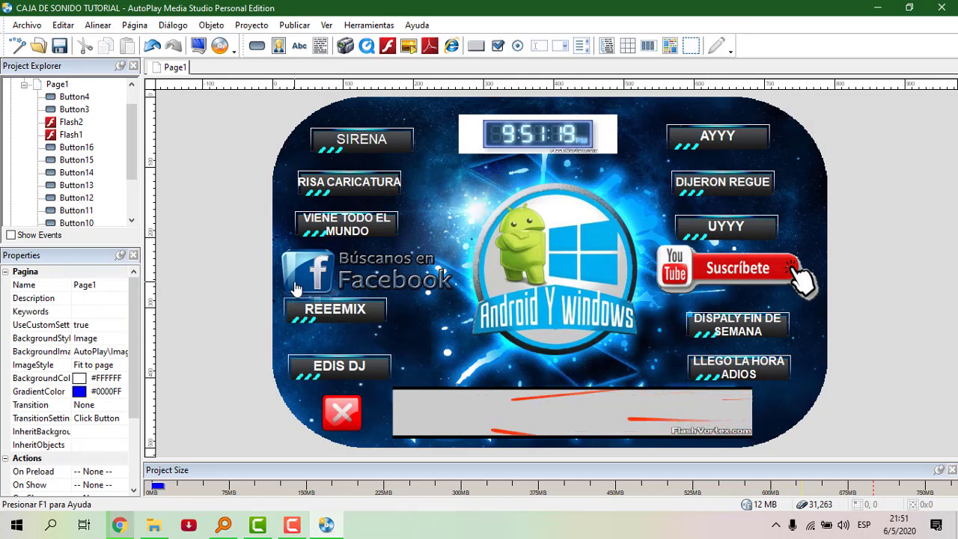
# Set the Facebook button's click action to View Website and clear the default site address
pyautogui.doubleClick(296, 288)
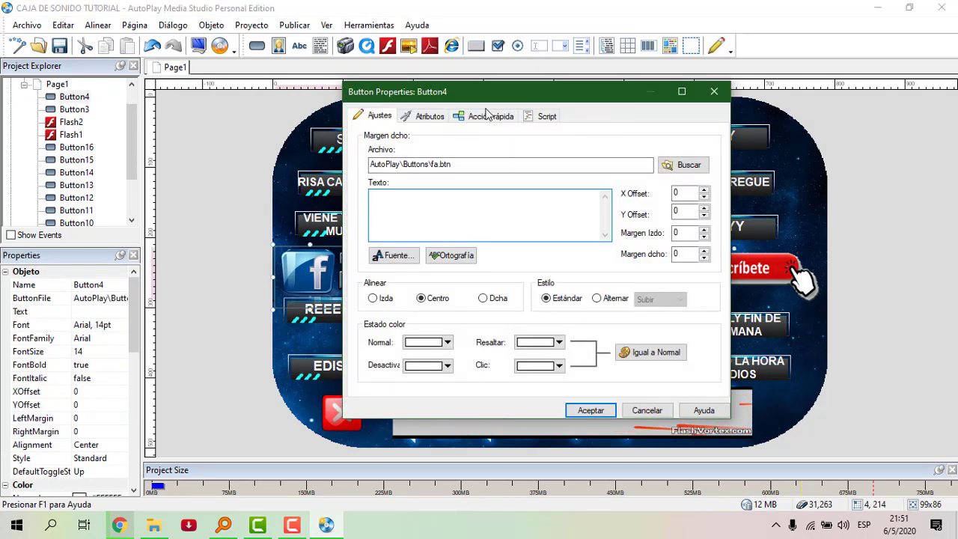
pyautogui.click(429, 117)
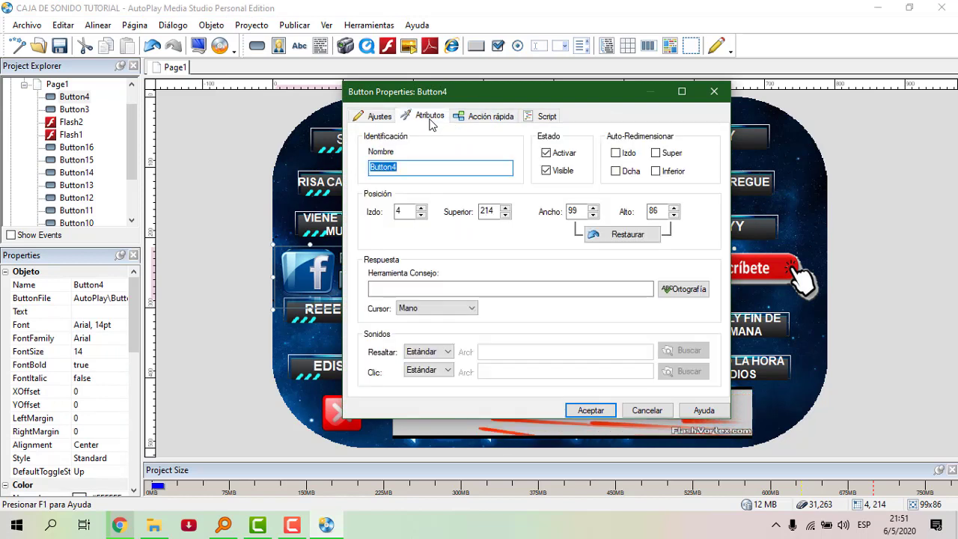
pyautogui.click(490, 116)
pyautogui.click(465, 164)
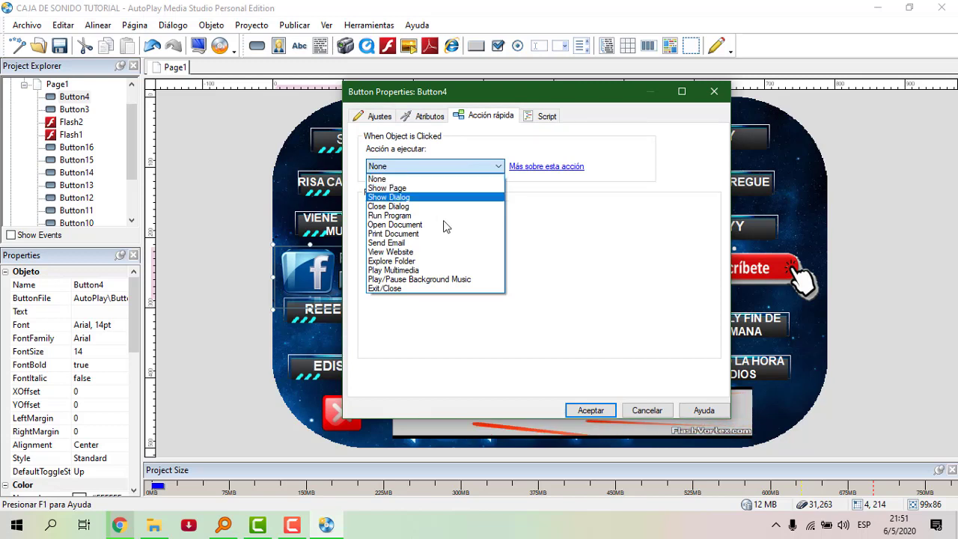
pyautogui.click(420, 252)
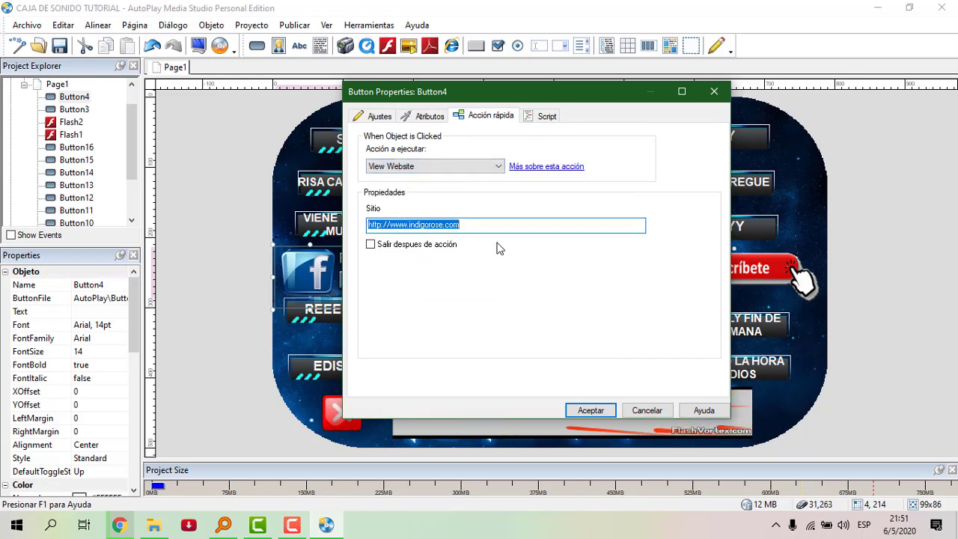
pyautogui.press('BackSpace')
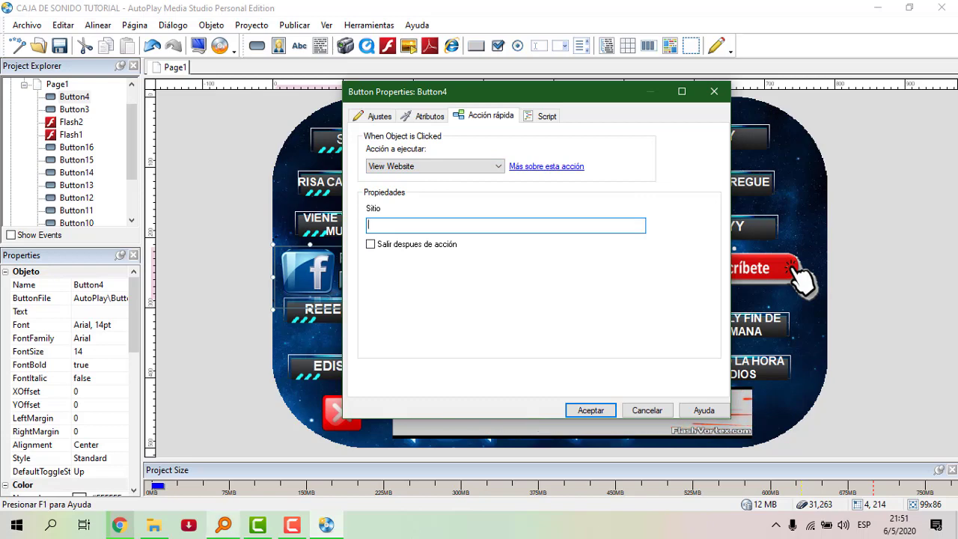
pyautogui.click(119, 525)
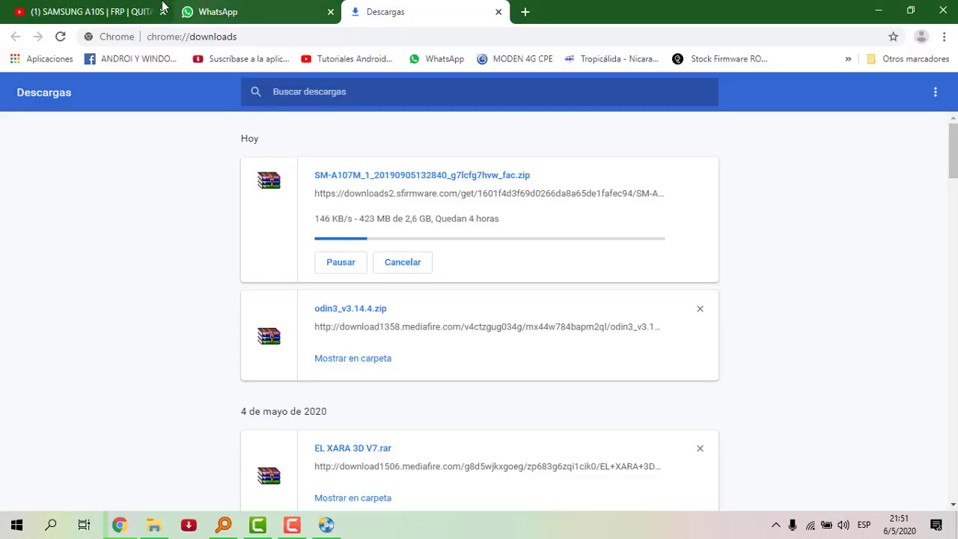
pyautogui.rightClick(140, 62)
pyautogui.click(169, 176)
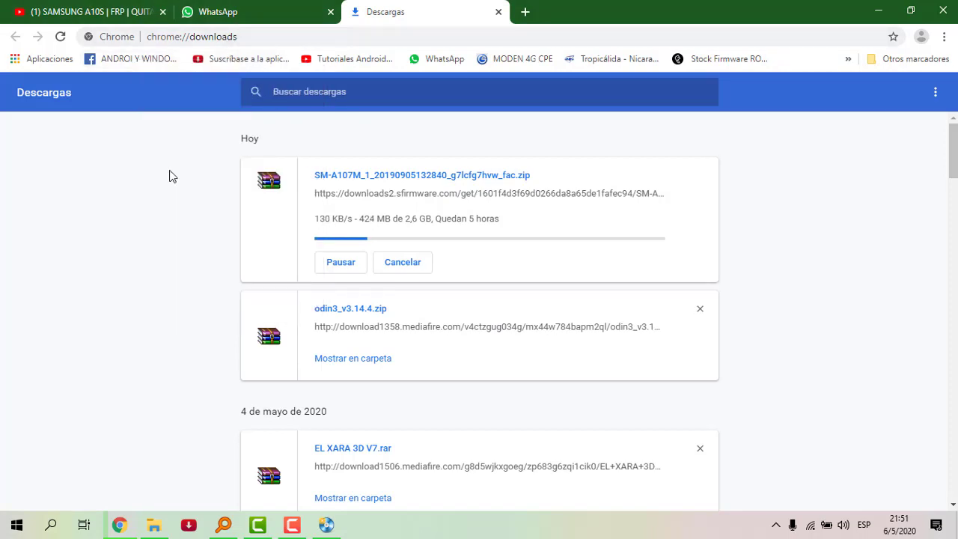
pyautogui.click(327, 524)
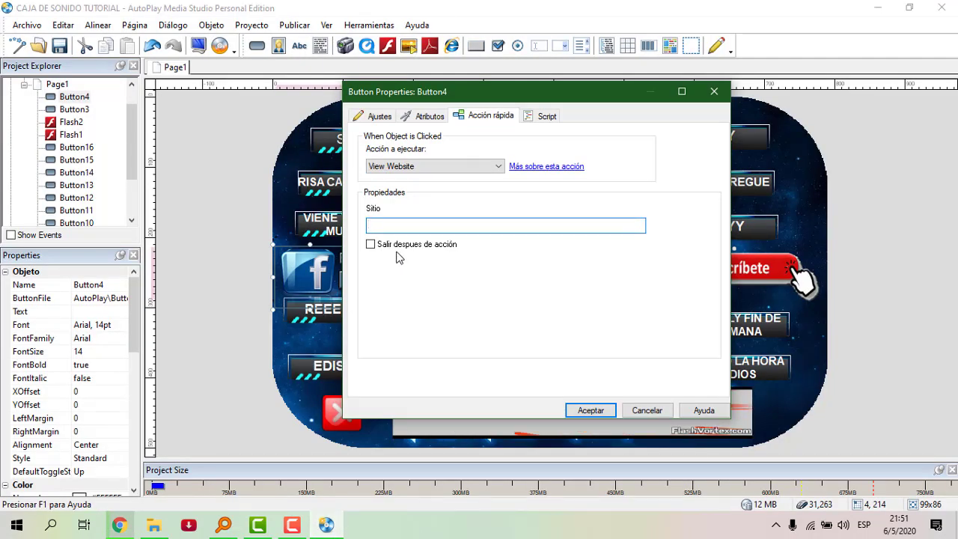
pyautogui.hotkey('ctrl', 'v')
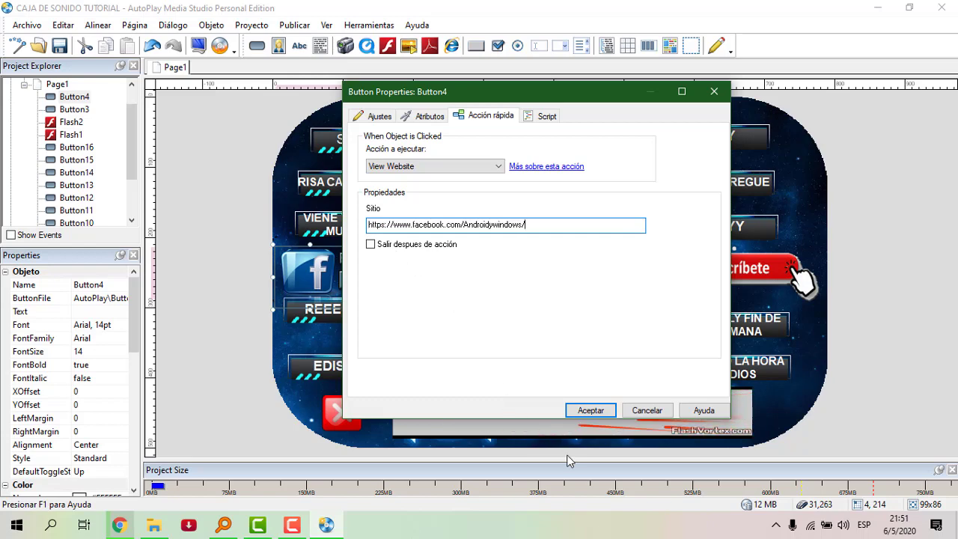
pyautogui.click(582, 412)
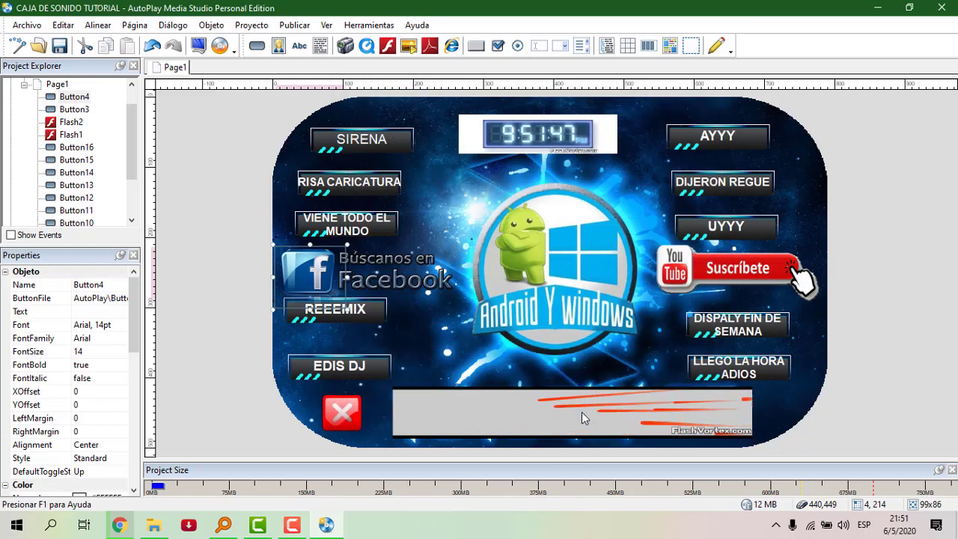
pyautogui.click(214, 342)
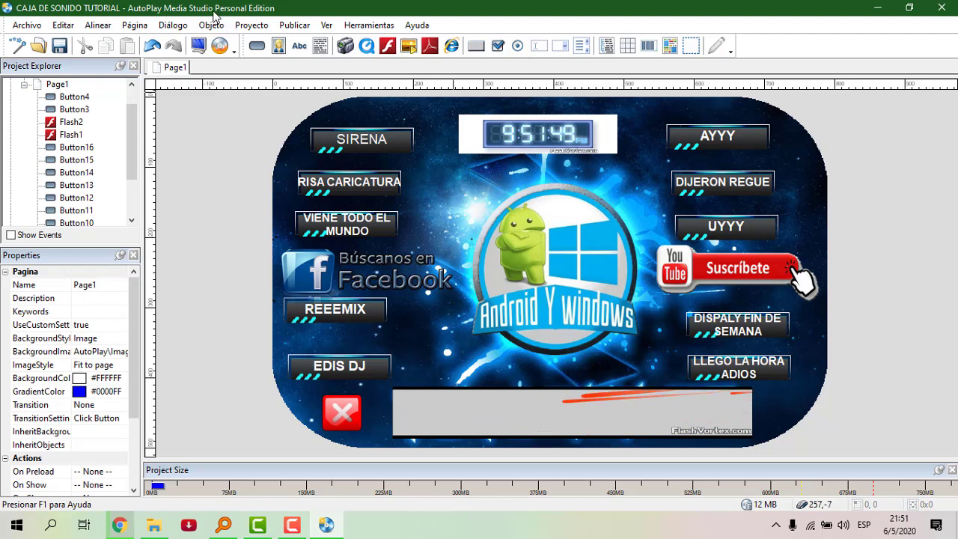
# Insert a button object using the YouTube-styled "facebook" design from the Buttons gallery
pyautogui.click(258, 46)
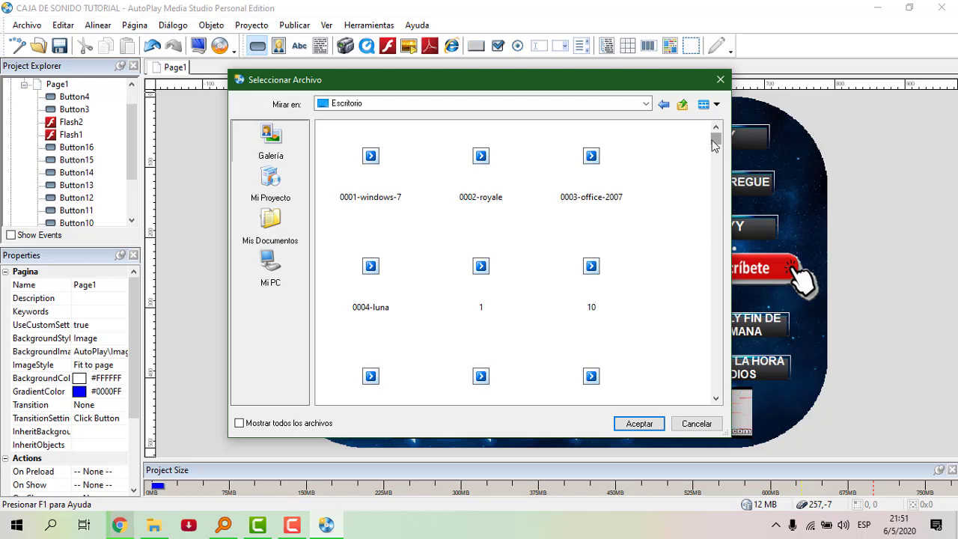
pyautogui.moveTo(714, 144); pyautogui.dragTo(715, 299)
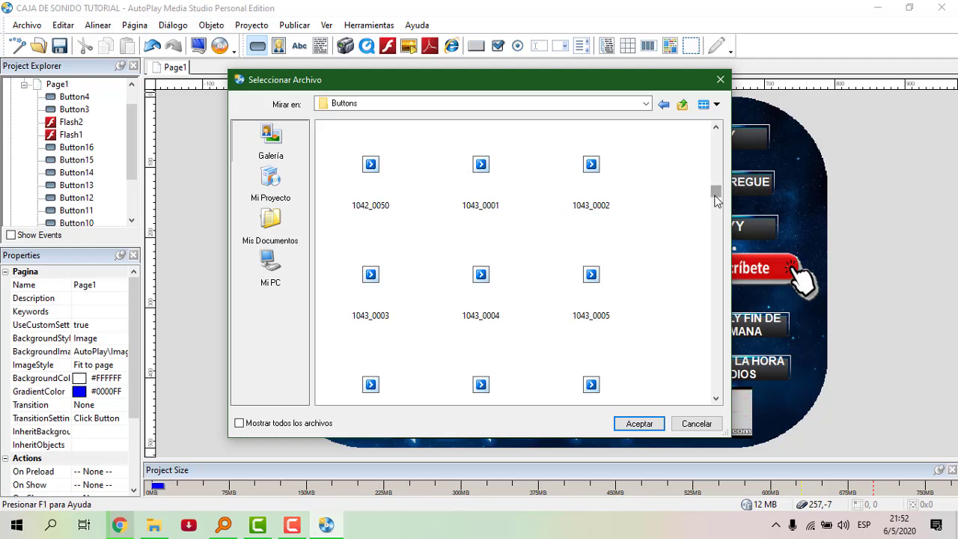
pyautogui.moveTo(716, 198); pyautogui.dragTo(734, 289)
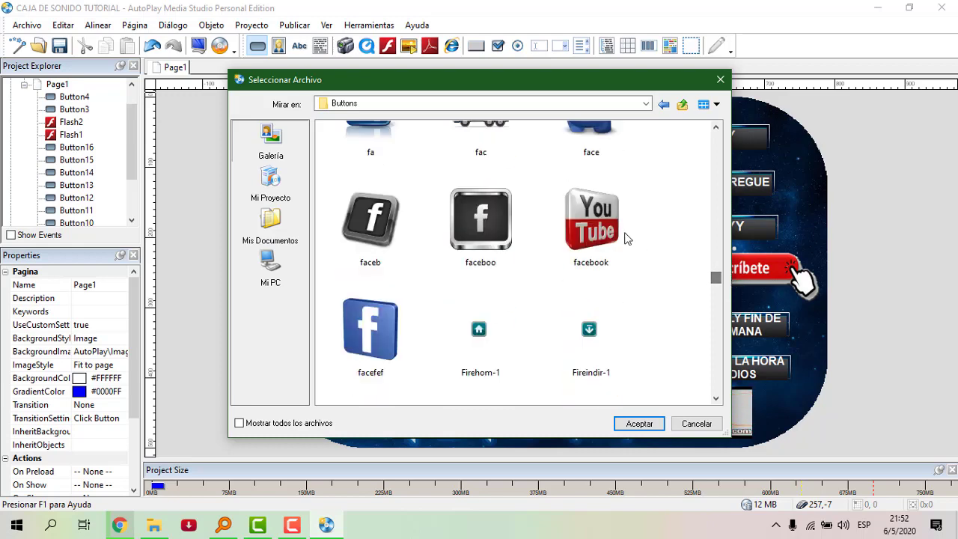
pyautogui.click(588, 233)
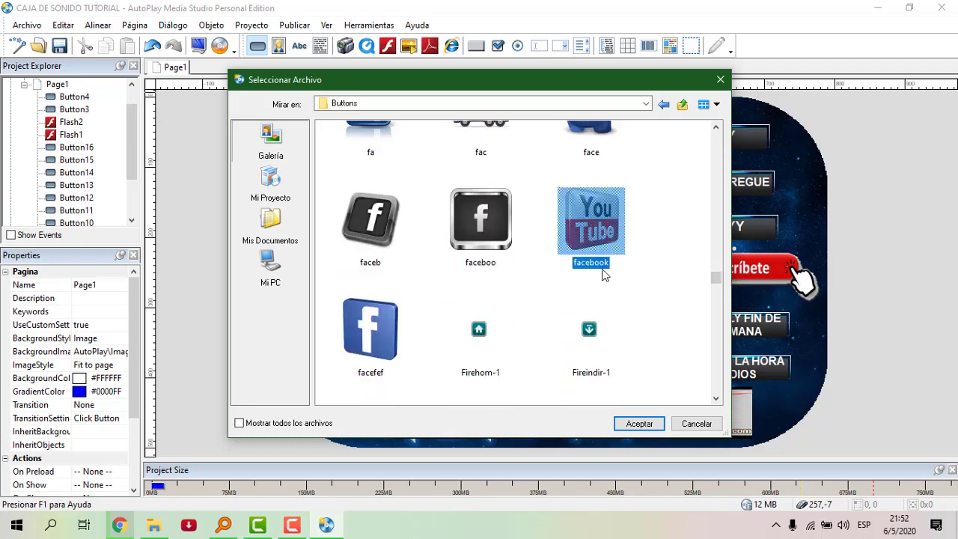
pyautogui.click(643, 427)
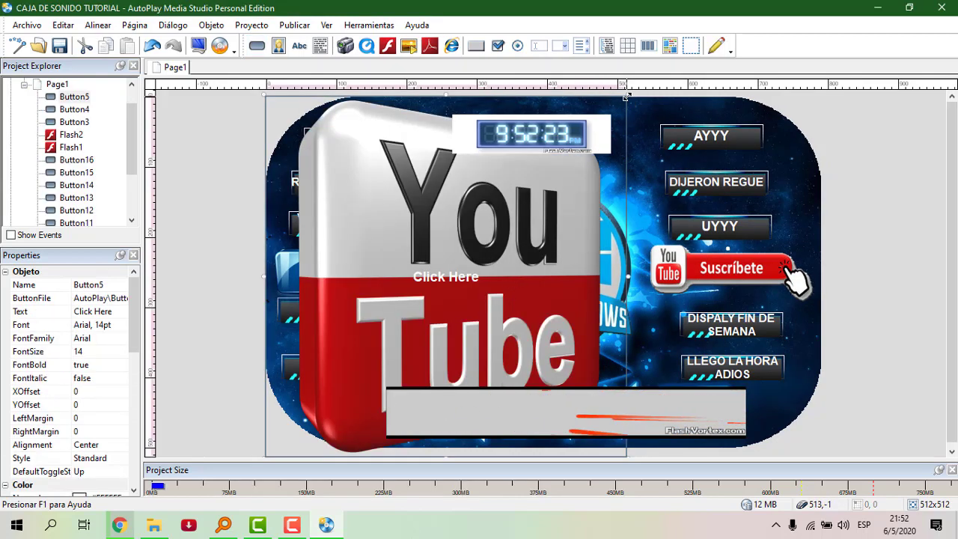
# Shrink the YouTube button to about 94x70 and place it over the background's YouTube logo, at about 518, 210
pyautogui.moveTo(626, 96); pyautogui.dragTo(343, 402)
pyautogui.moveTo(587, 261); pyautogui.dragTo(655, 270)
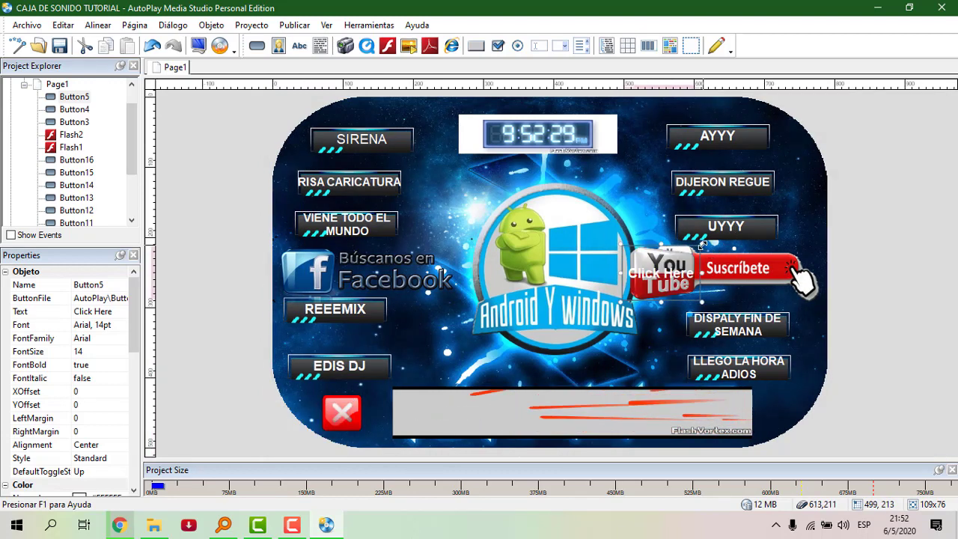
pyautogui.moveTo(701, 246); pyautogui.dragTo(675, 269)
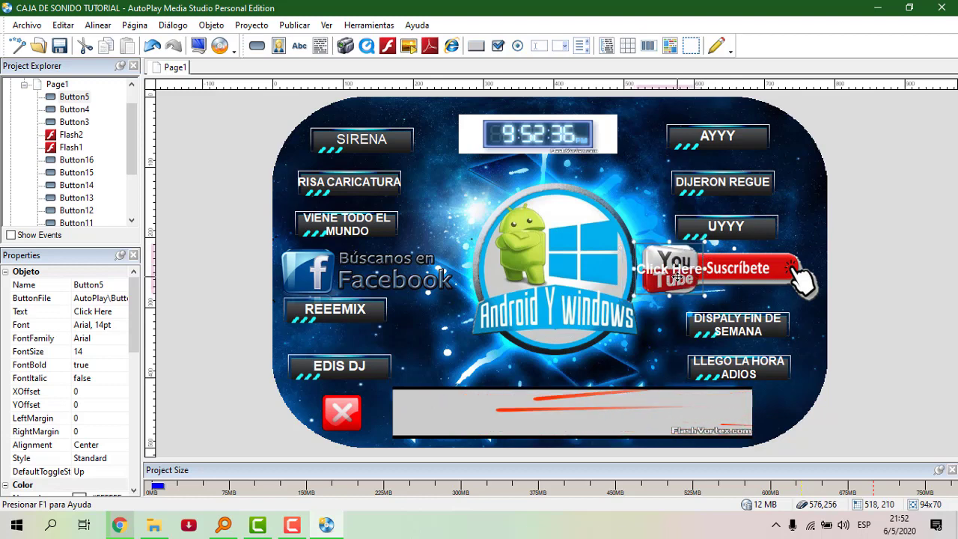
# Clear the Click Here text in the YouTube button's properties and nudge the button to about 521, 208
pyautogui.doubleClick(676, 277)
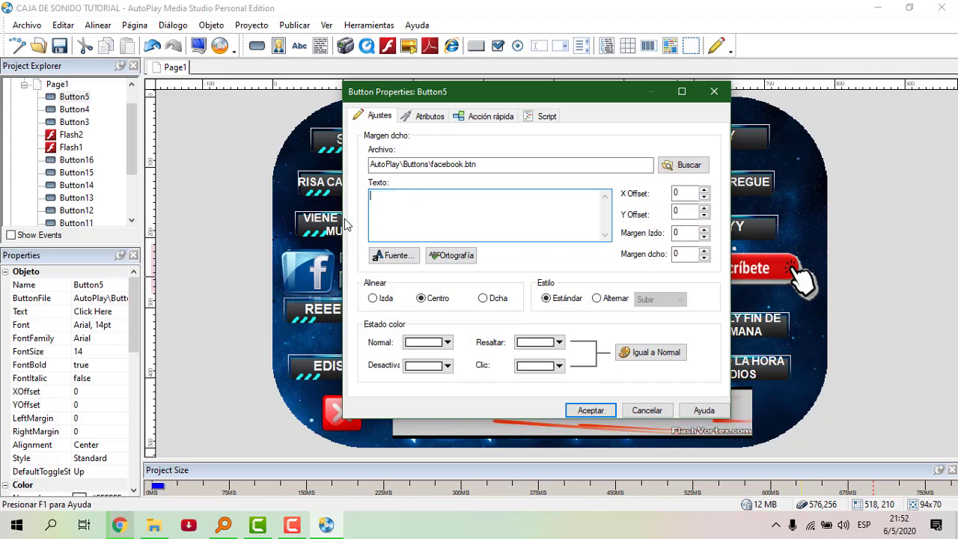
pyautogui.click(591, 410)
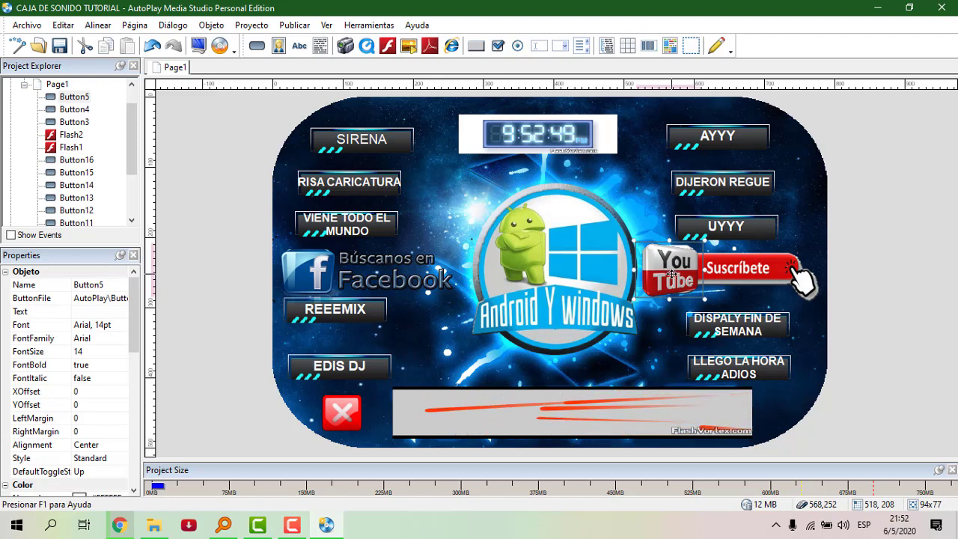
pyautogui.moveTo(672, 274); pyautogui.dragTo(673, 274)
# Set the YouTube button's click action to View Website and clear the default site address
pyautogui.doubleClick(674, 274)
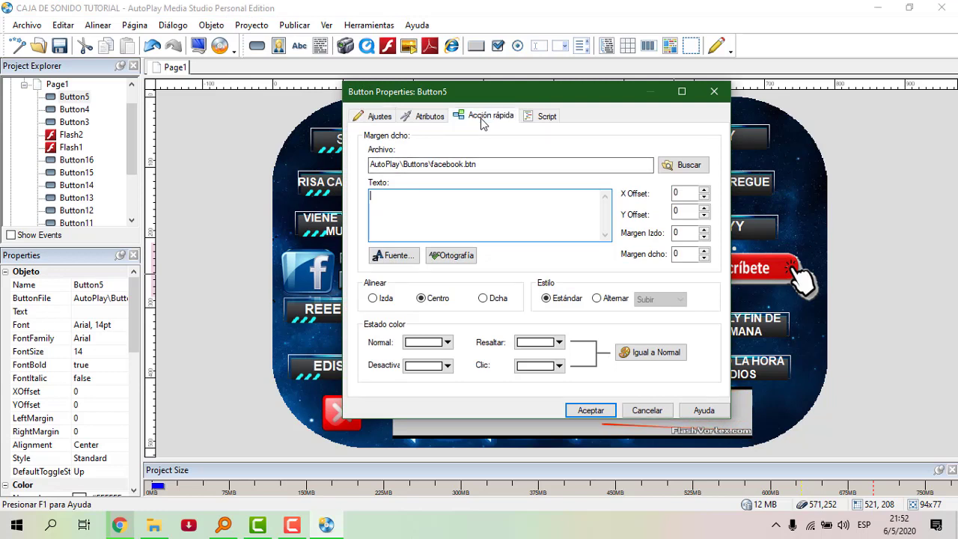
pyautogui.click(487, 117)
pyautogui.click(438, 166)
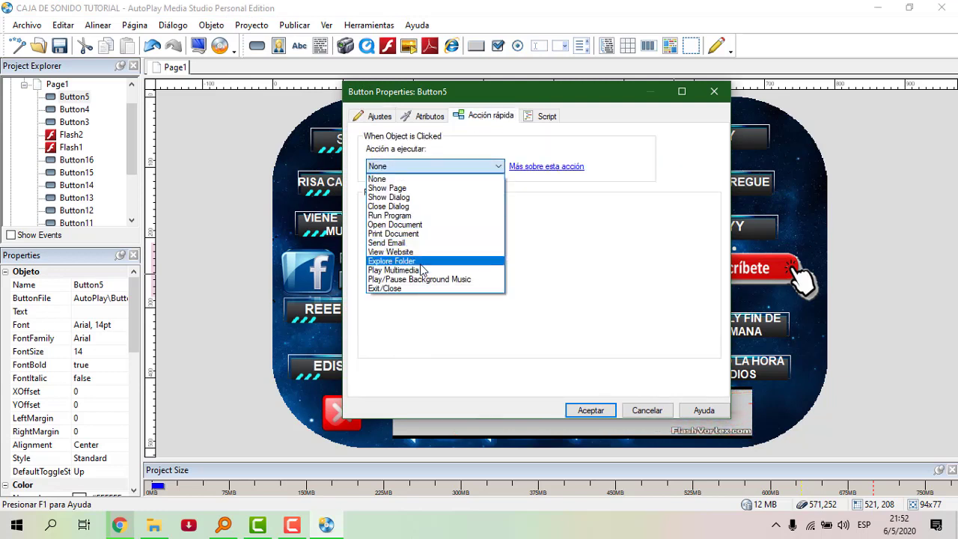
pyautogui.click(404, 252)
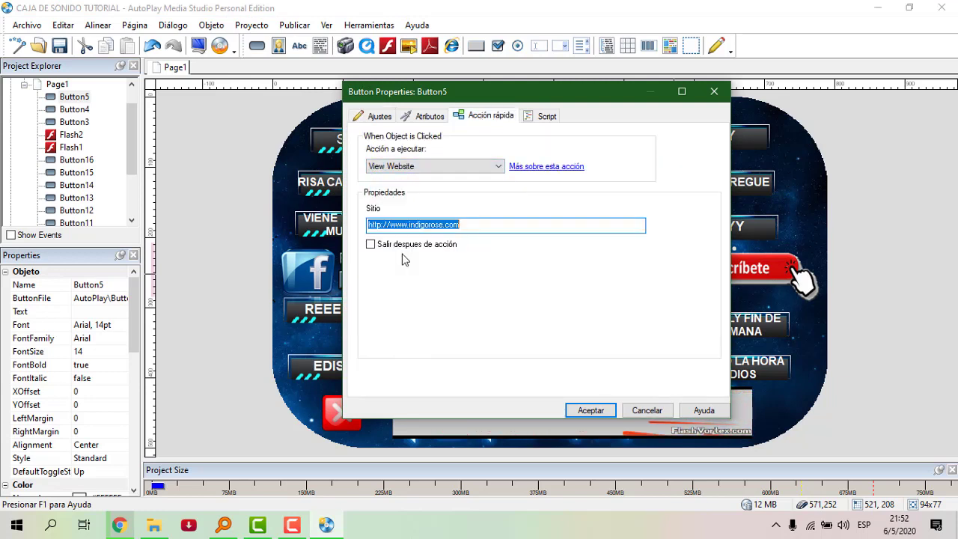
pyautogui.press('Delete')
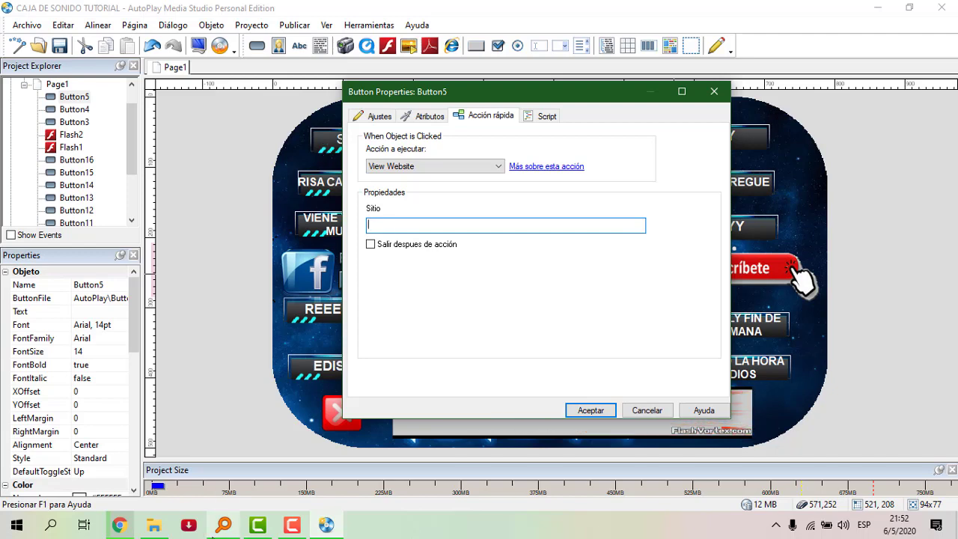
# Copy the address of the Tutoriales Android YouTube channel bookmark from Chrome and apply it as the YouTube button's site
pyautogui.click(120, 525)
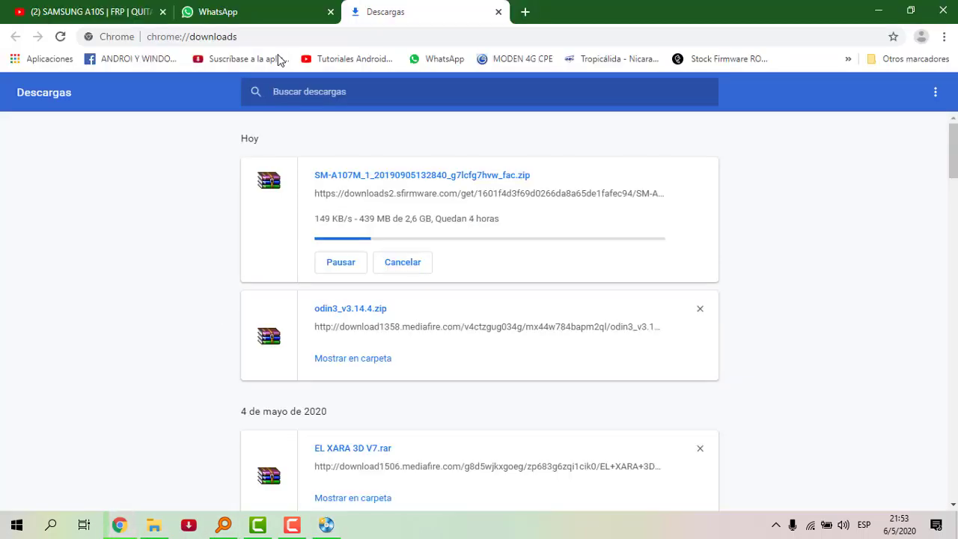
pyautogui.rightClick(321, 59)
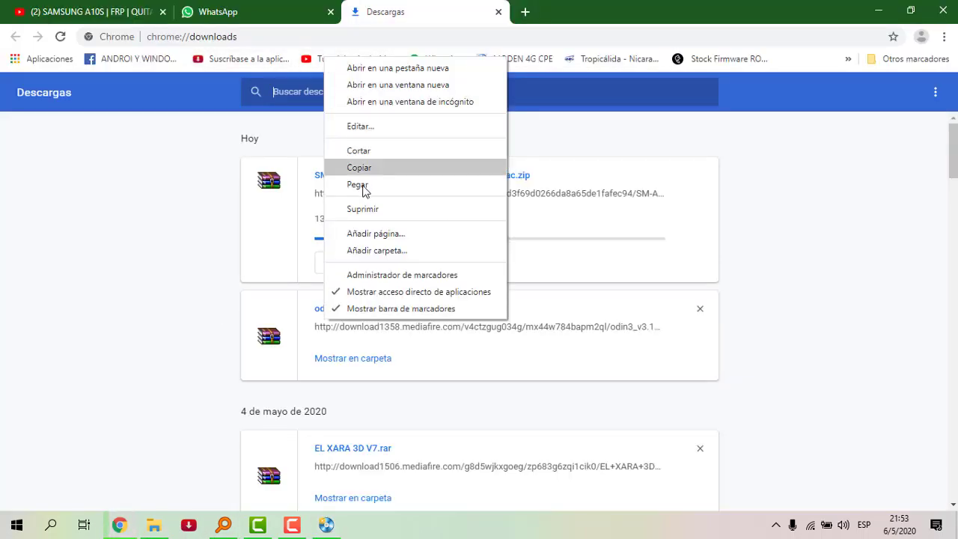
pyautogui.click(360, 172)
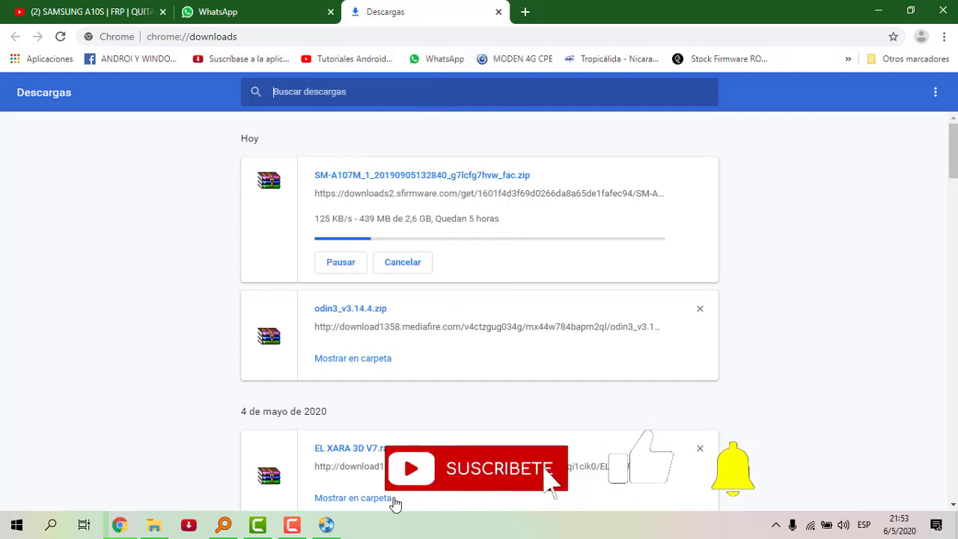
pyautogui.click(325, 525)
pyautogui.write('https://www.youtube.com/channel/UCiLhdtpHgV101A9mKRZuP4g?disable_polymer=true')
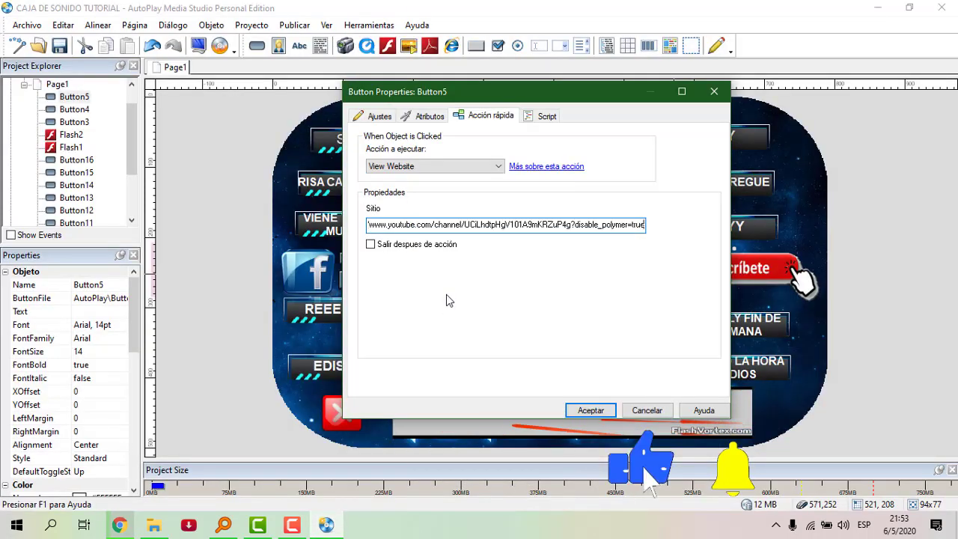
pyautogui.click(591, 410)
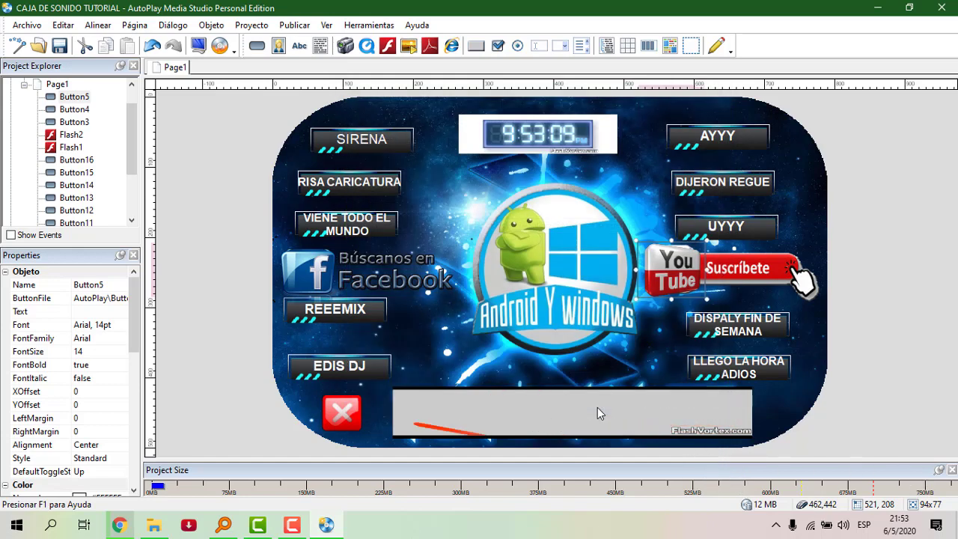
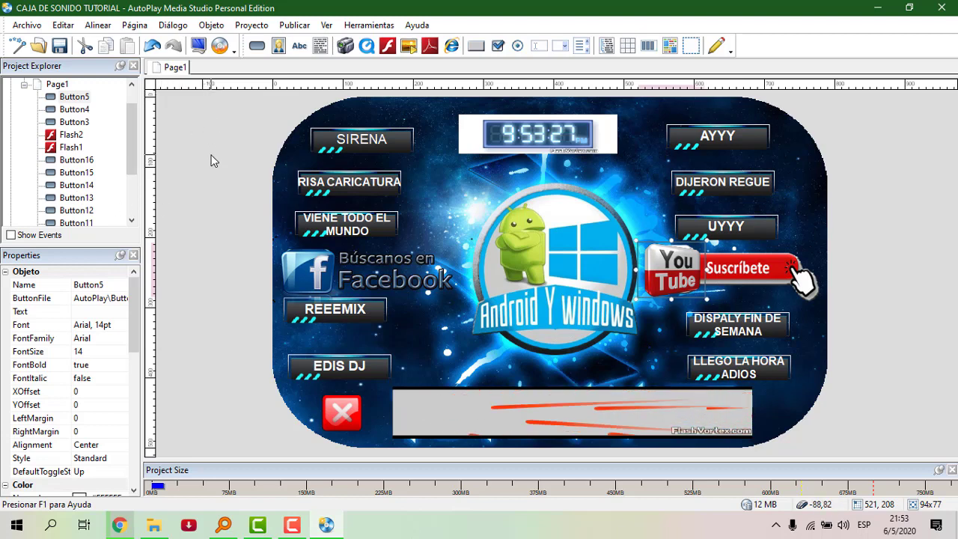
# Build and preview the project, test the Facebook button's link, and return from Chrome to the preview
pyautogui.click(199, 47)
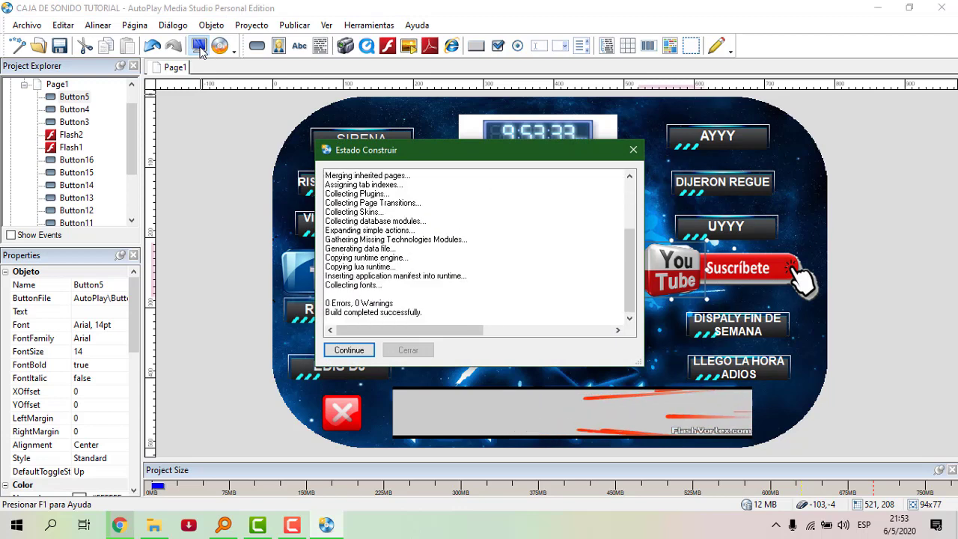
pyautogui.press('Return')
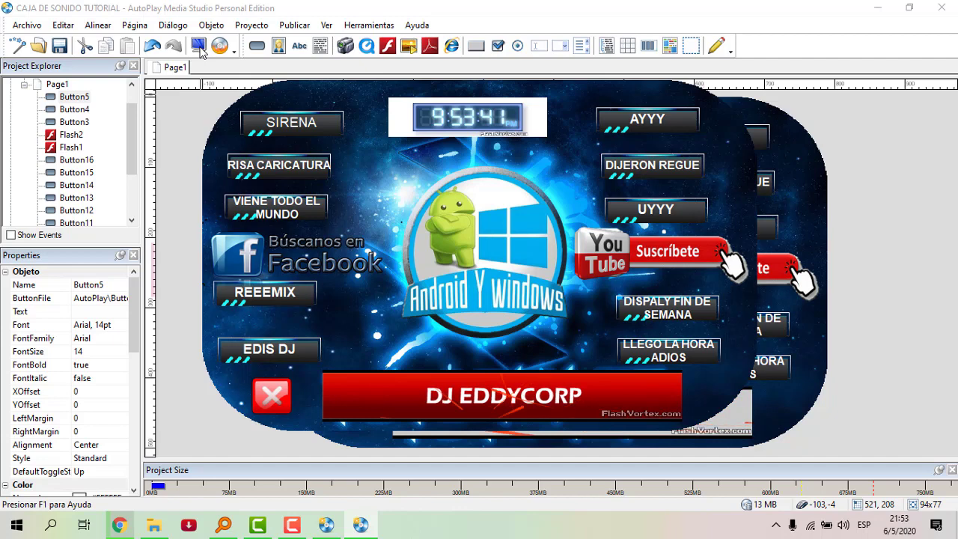
pyautogui.click(237, 268)
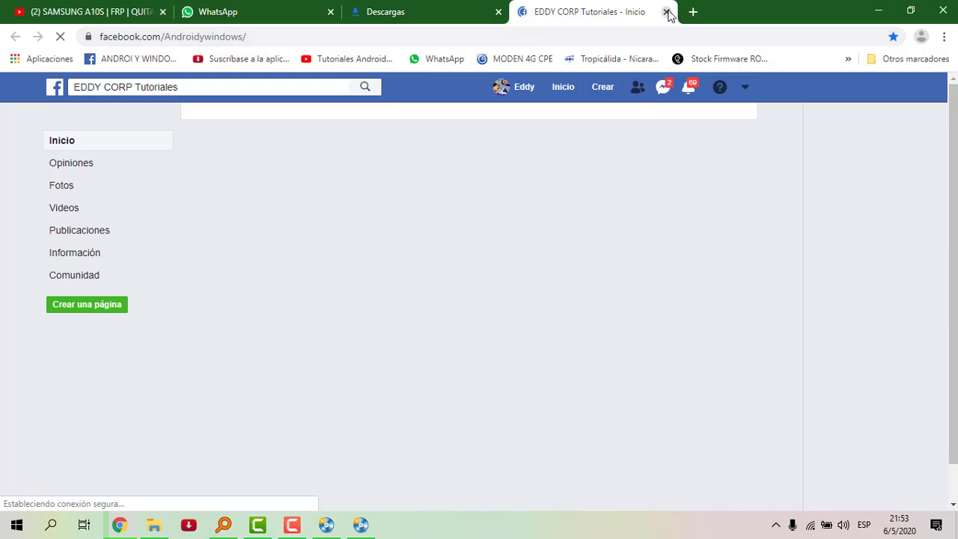
pyautogui.click(879, 11)
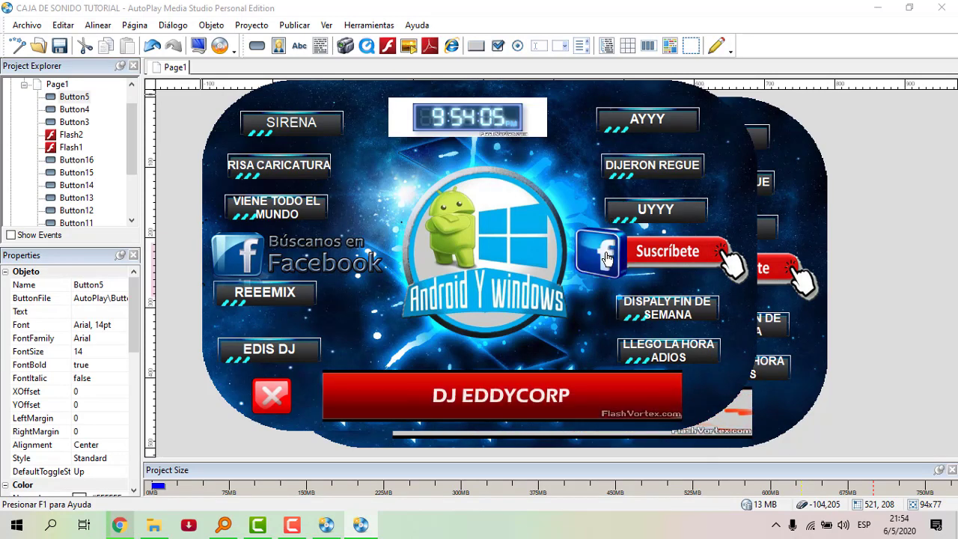
# Test the YouTube button's link in the preview, close the opened channel page and return from Chrome
pyautogui.click(607, 258)
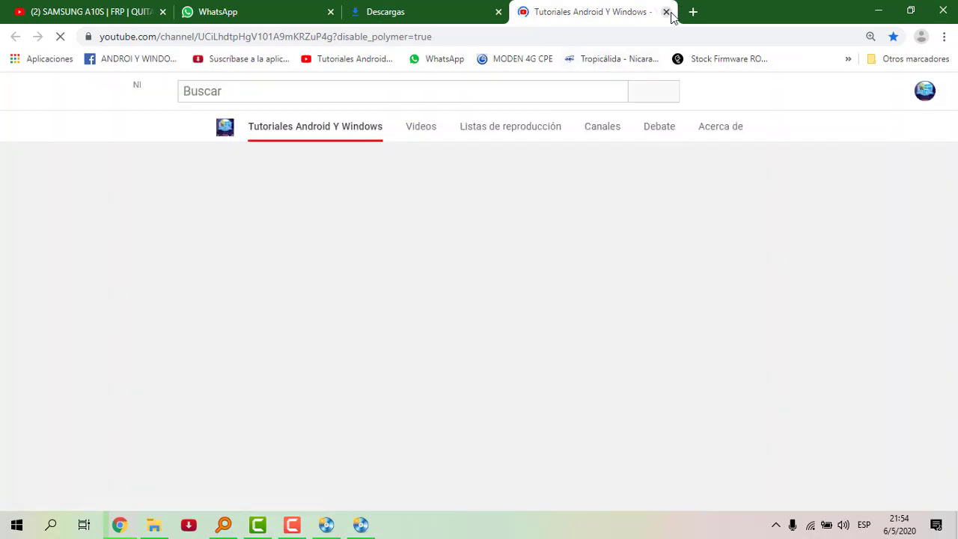
pyautogui.hotkey('ctrl', 'w')
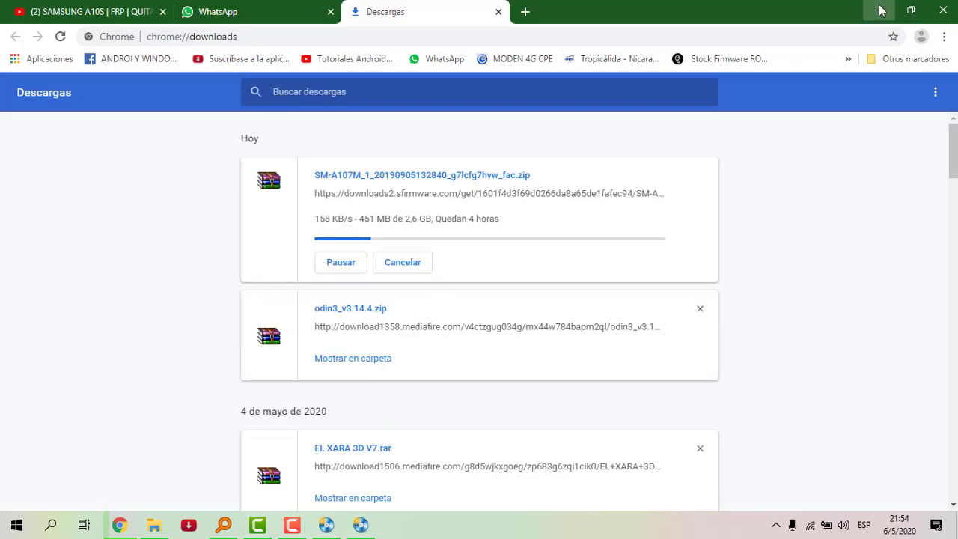
pyautogui.click(878, 10)
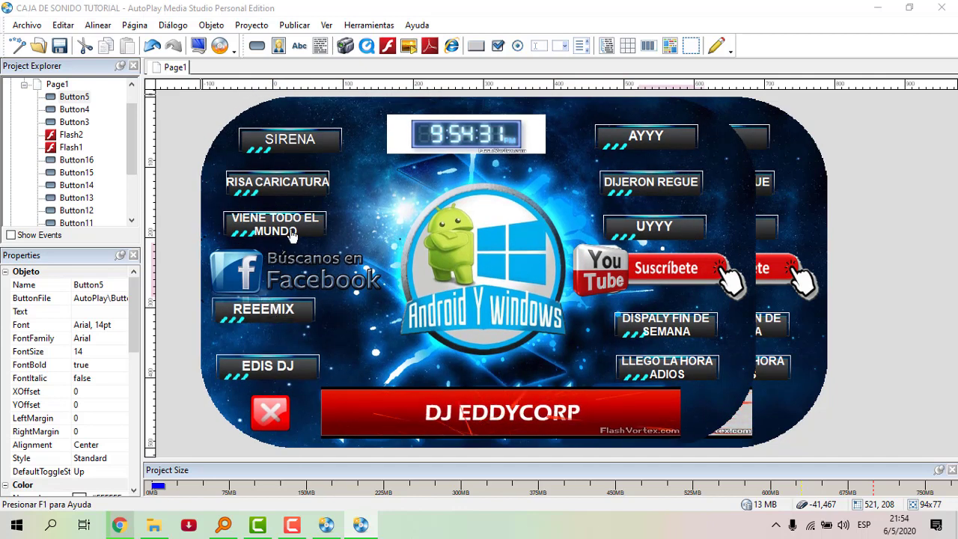
# Minimize the editor and move the running sound box preview higher on the desktop
pyautogui.click(652, 116)
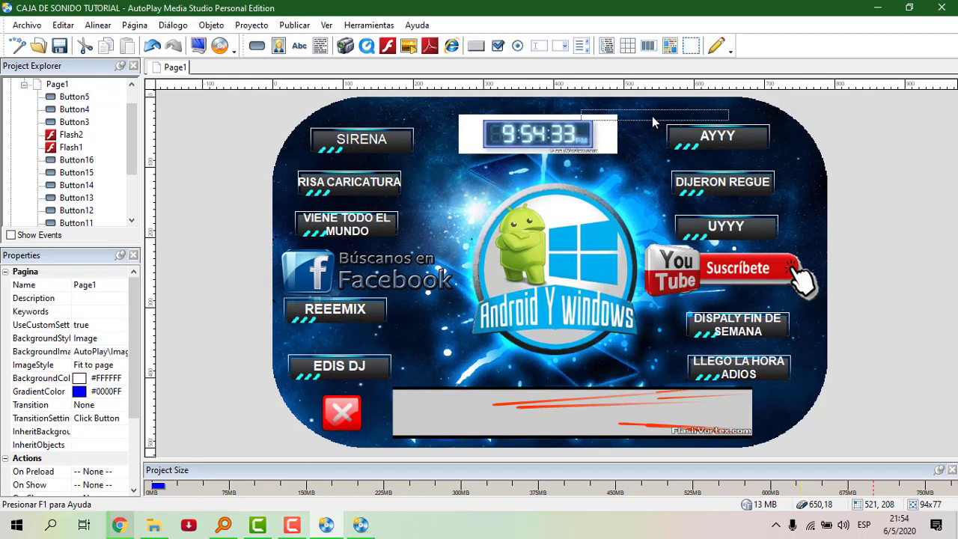
pyautogui.click(877, 7)
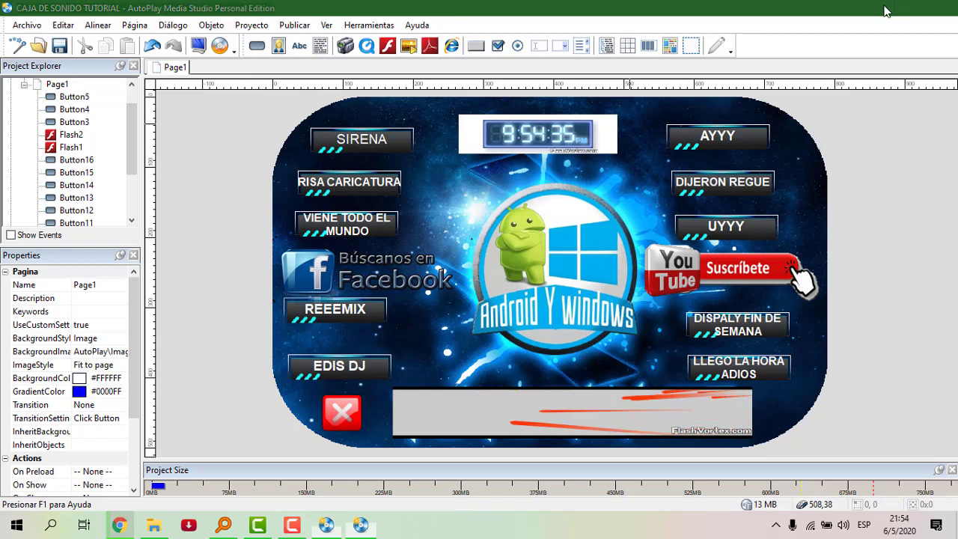
pyautogui.moveTo(576, 123); pyautogui.dragTo(651, 86)
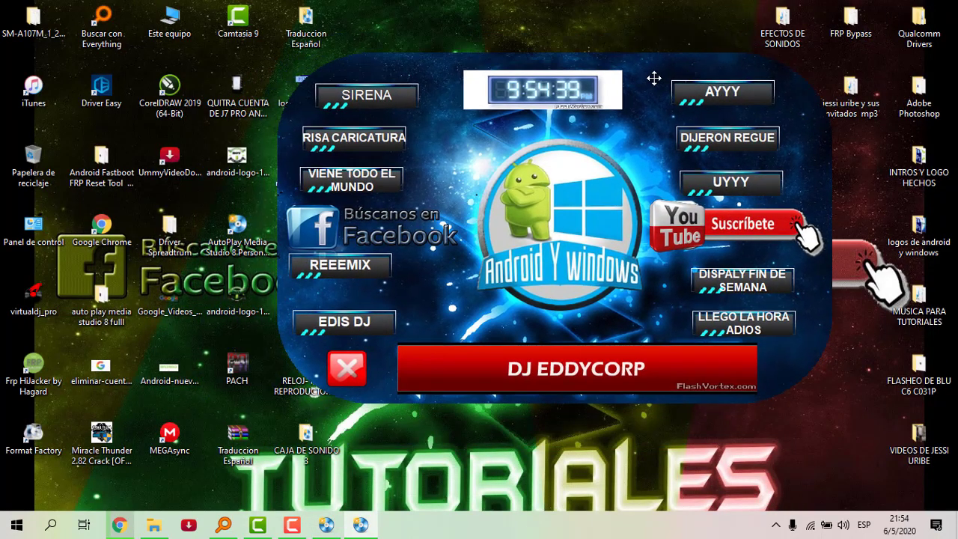
# Test the banner and the DIJERON REGUE button in the preview, and close it with its red X exit button
pyautogui.click(550, 368)
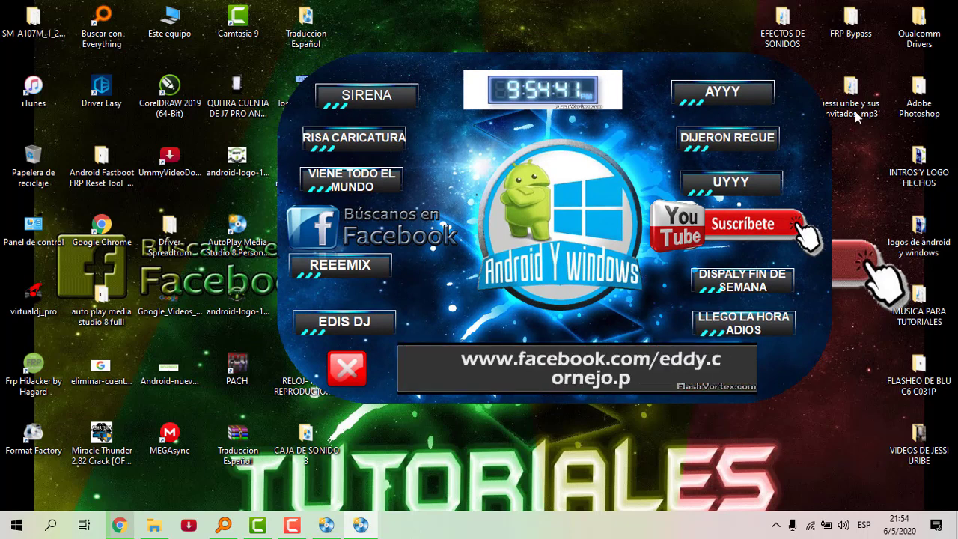
pyautogui.click(708, 132)
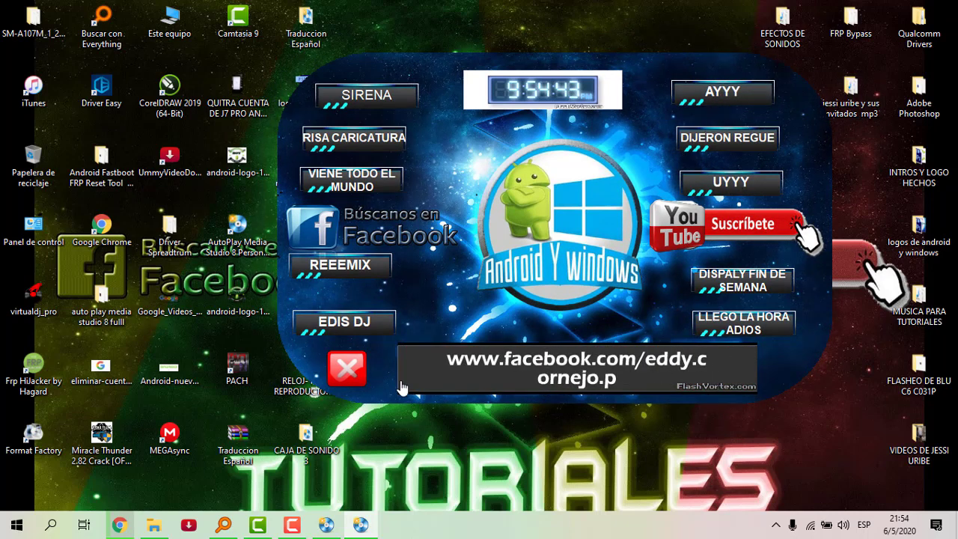
pyautogui.click(357, 382)
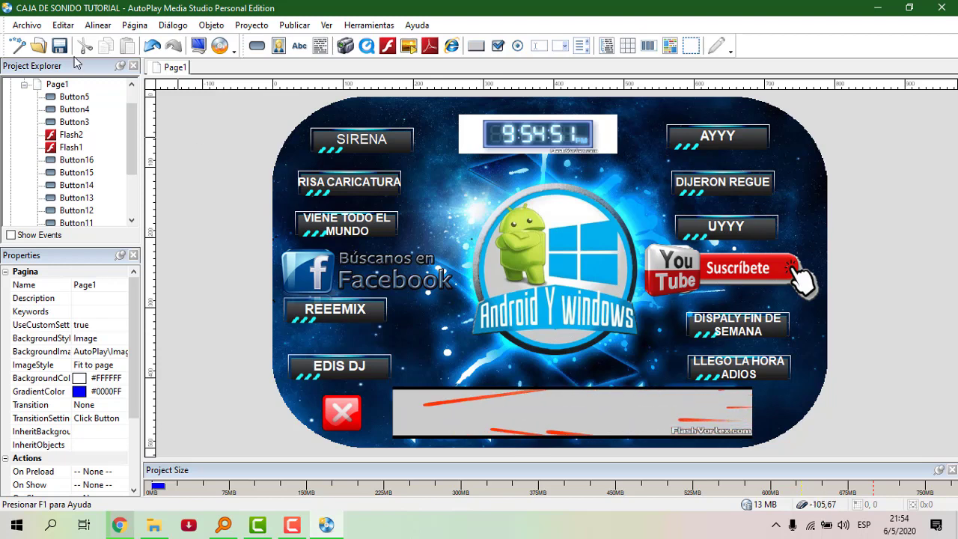
# Save a copy of the project under the new name CAJA DE SONIDO TUTORIAL 2
pyautogui.click(27, 25)
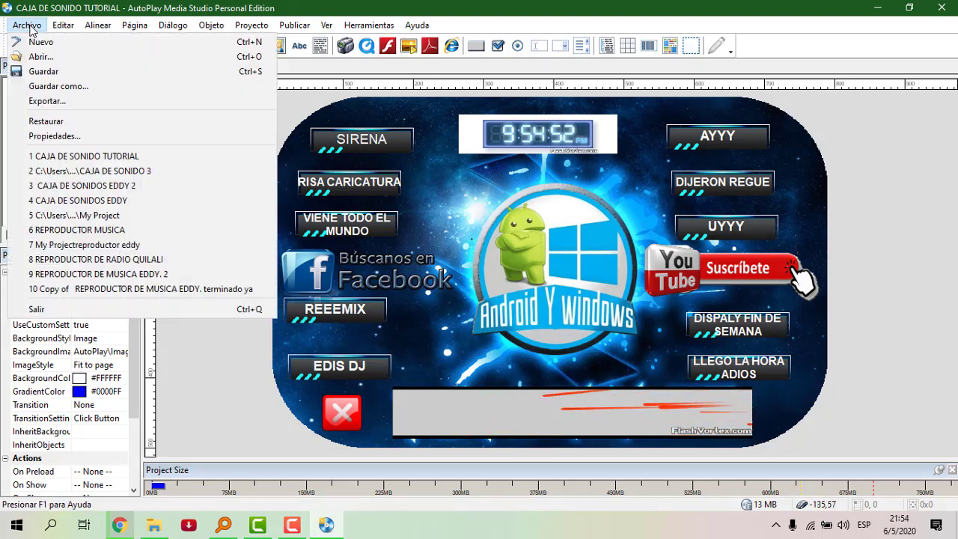
pyautogui.click(78, 86)
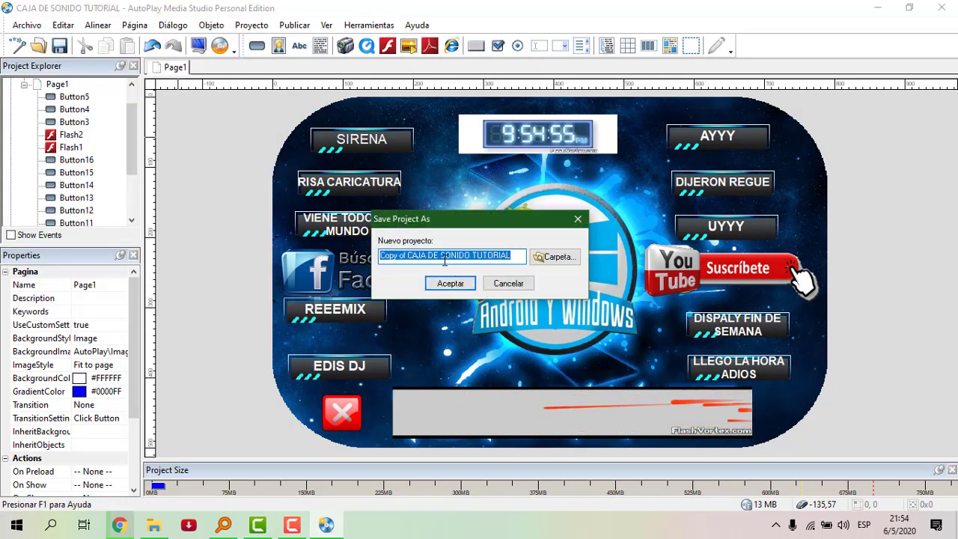
pyautogui.click(408, 259)
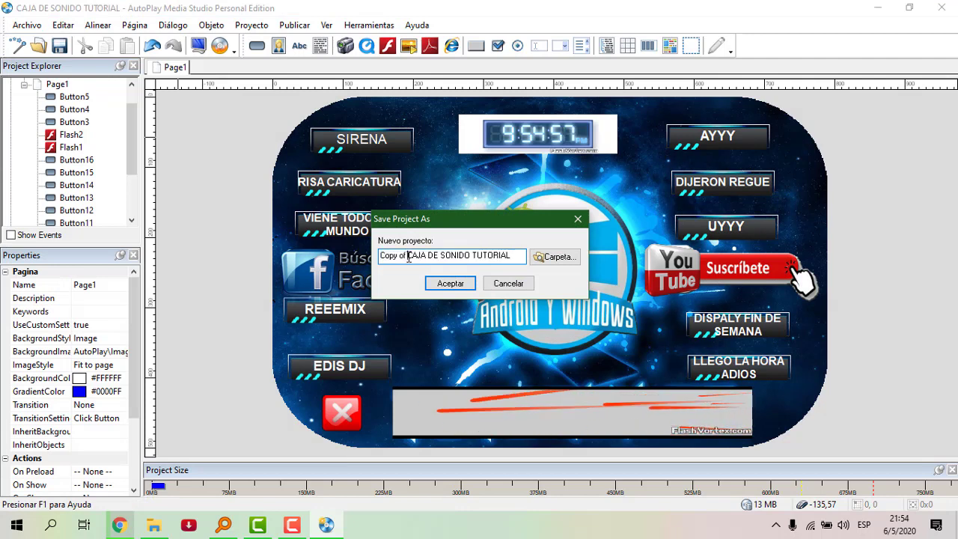
pyautogui.press('BackSpace')
pyautogui.press('BackSpace')
pyautogui.press('BackSpace')
pyautogui.press('BackSpace')
pyautogui.press('BackSpace')
pyautogui.press('BackSpace')
pyautogui.press('BackSpace')
pyautogui.press('BackSpace')
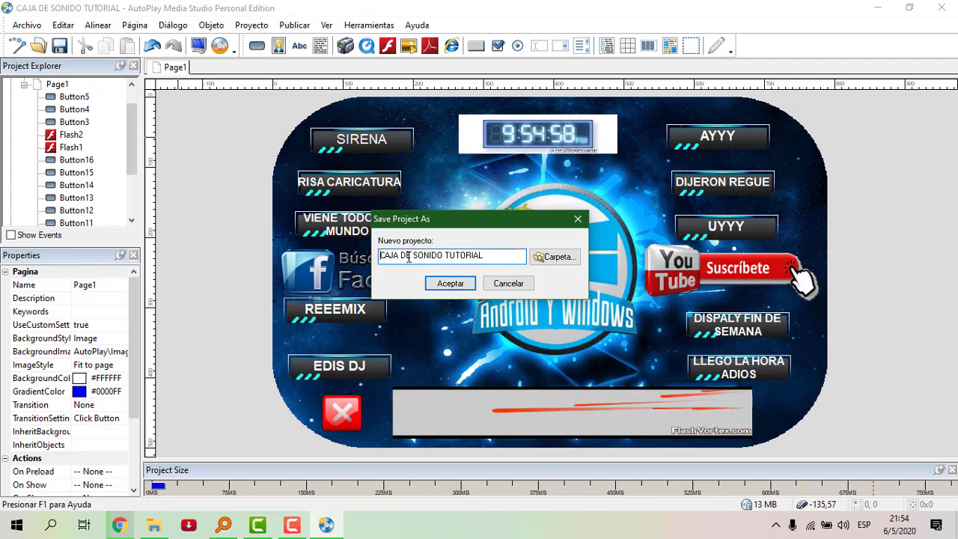
pyautogui.click(450, 284)
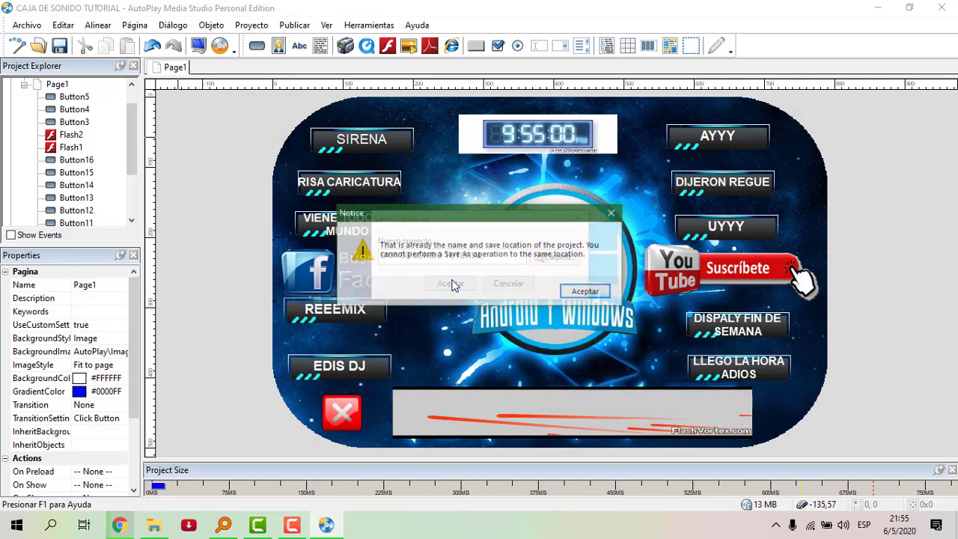
pyautogui.click(579, 295)
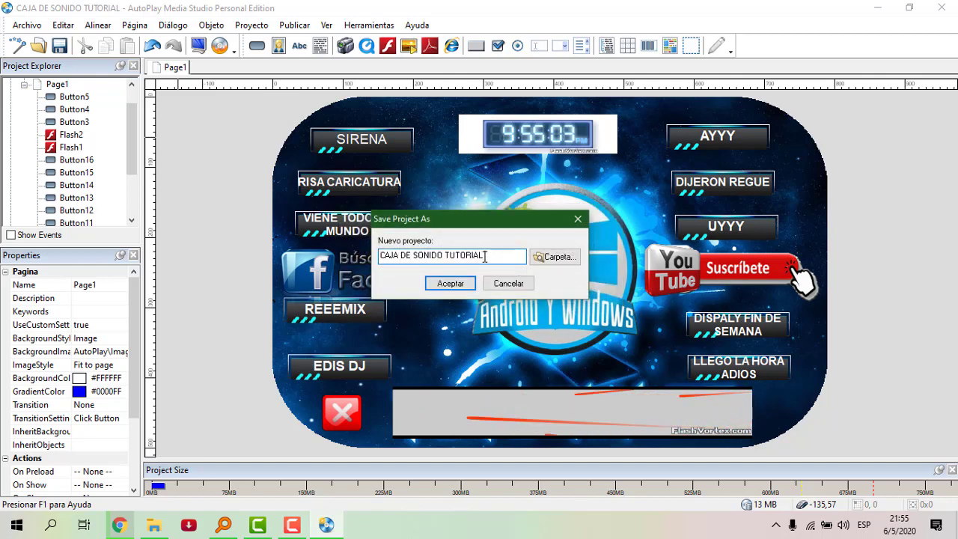
pyautogui.write('2')
pyautogui.click(450, 283)
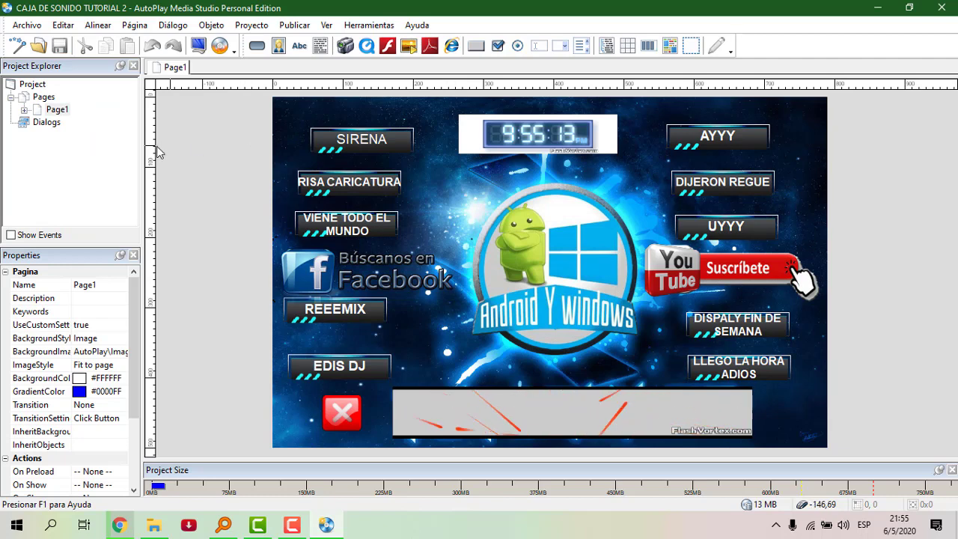
# Start publishing the project past both notices and choose Web/Email executable as the build target
pyautogui.click(220, 49)
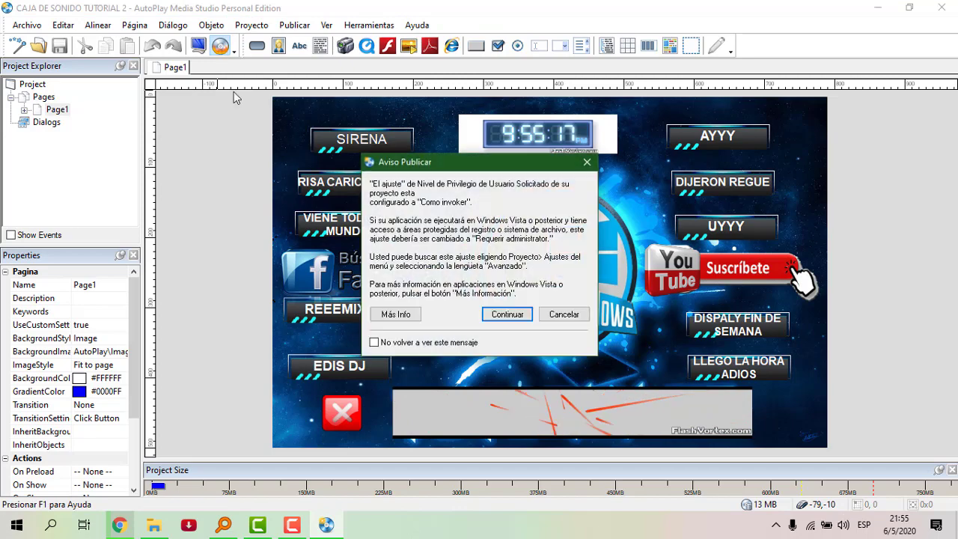
pyautogui.click(506, 315)
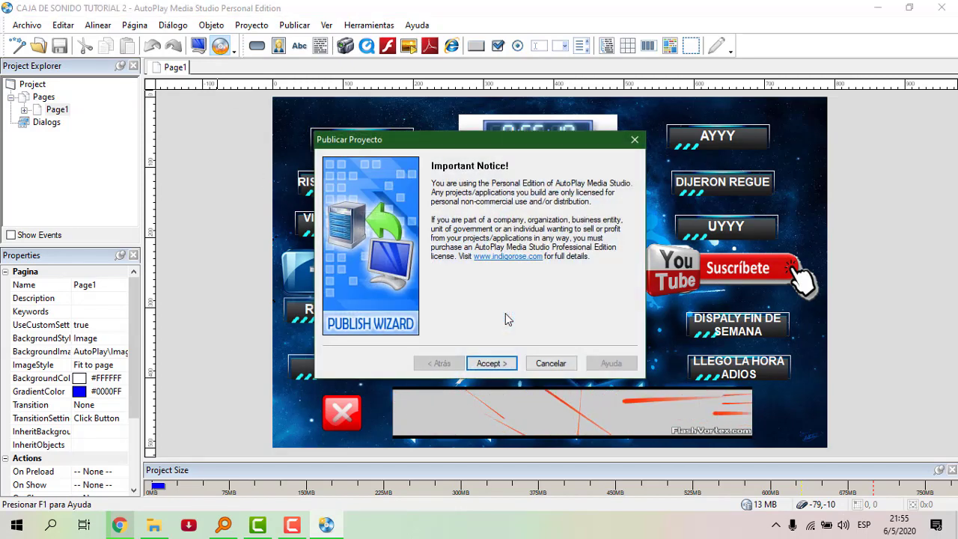
pyautogui.click(492, 365)
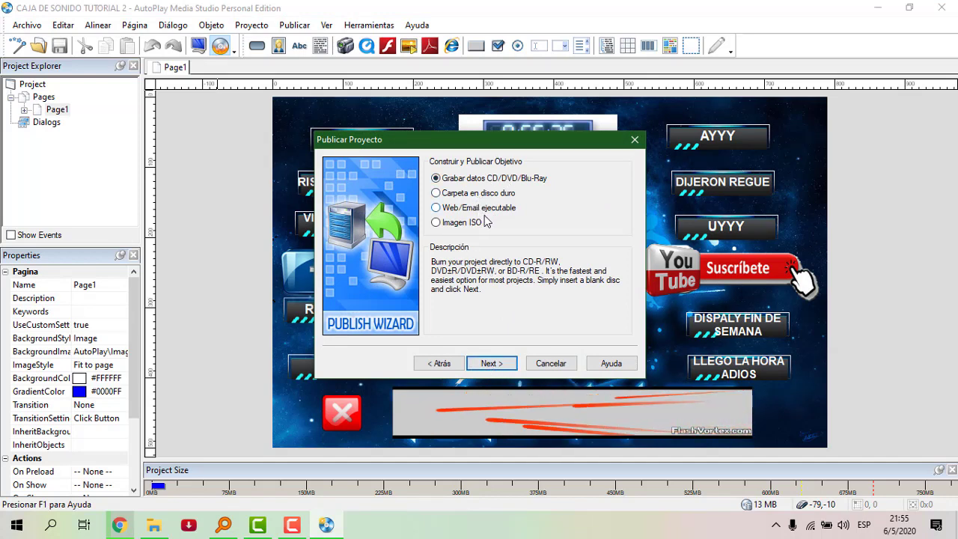
pyautogui.click(437, 209)
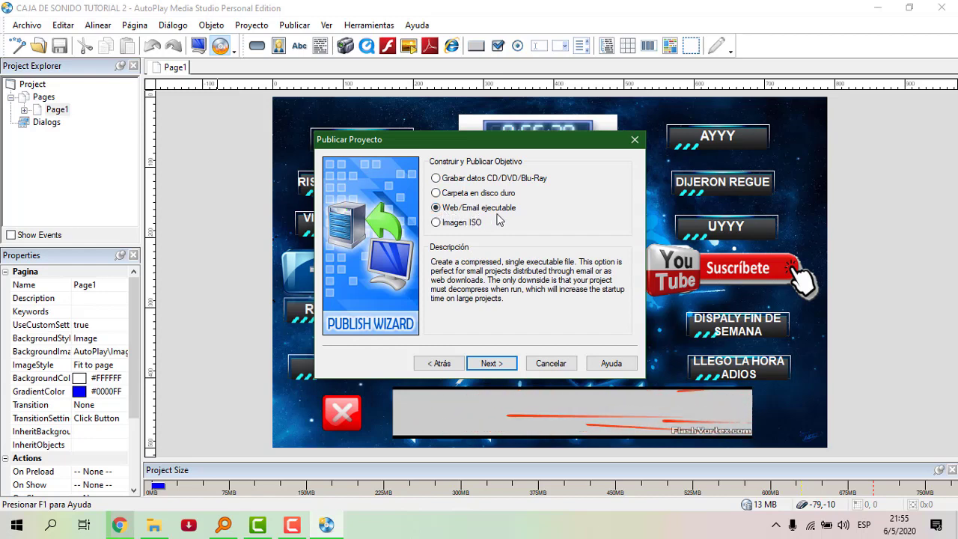
pyautogui.click(492, 363)
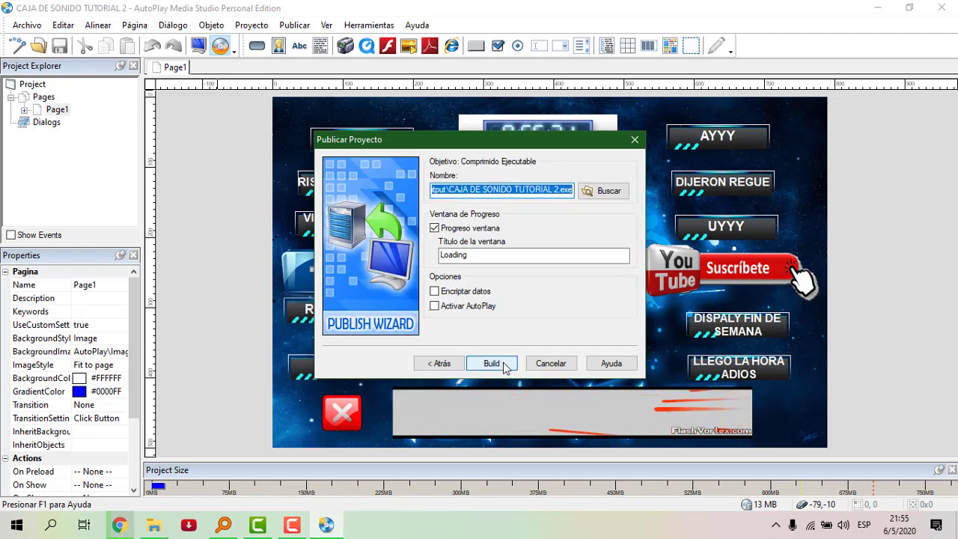
# Title the progress window "CARGANDO... EDDYCORP", build the compressed executable and finish the wizard with its output folder opened
pyautogui.doubleClick(472, 256)
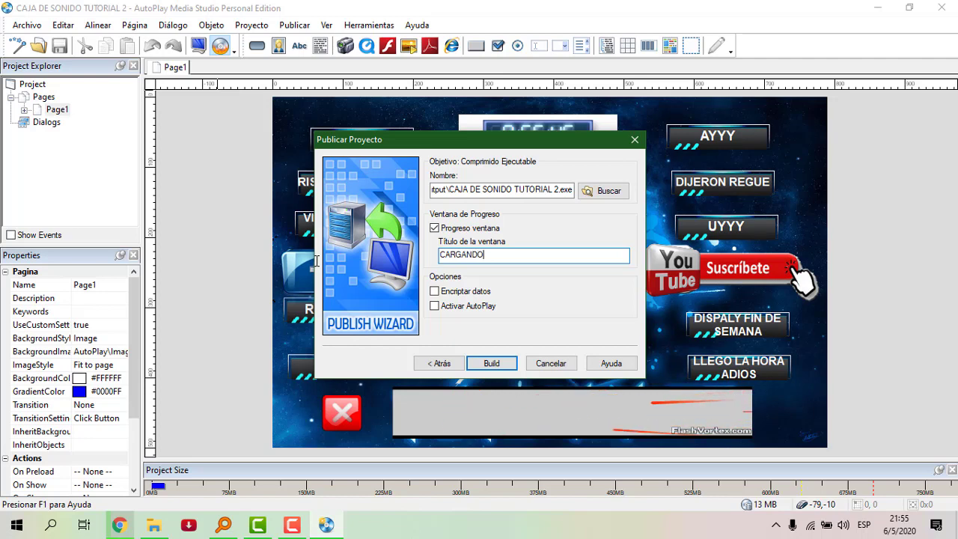
pyautogui.write('... ED')
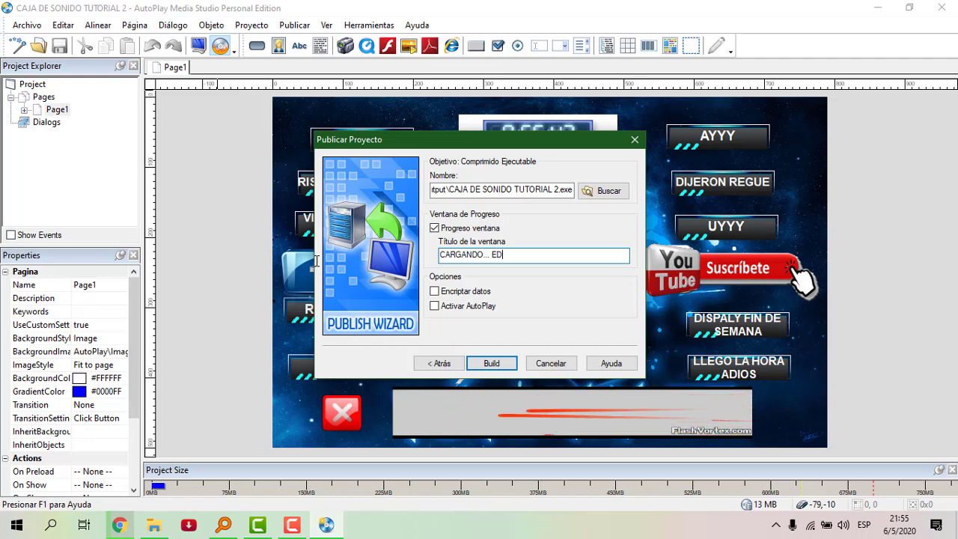
pyautogui.write('DYCORP')
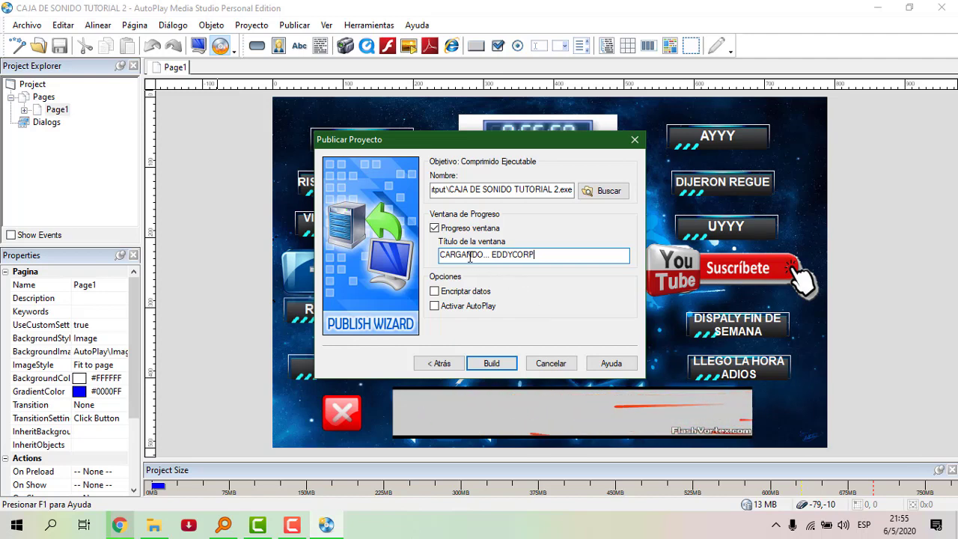
pyautogui.click(494, 364)
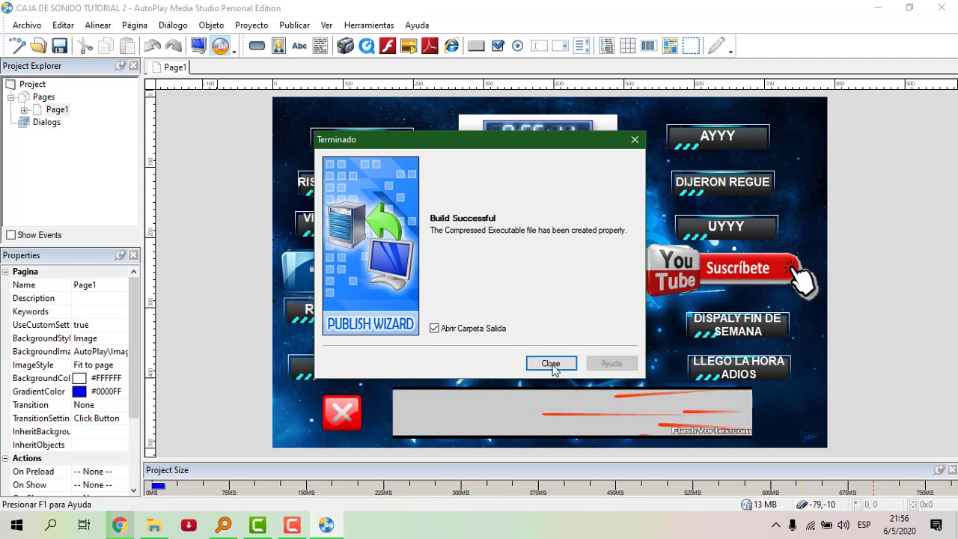
pyautogui.click(550, 363)
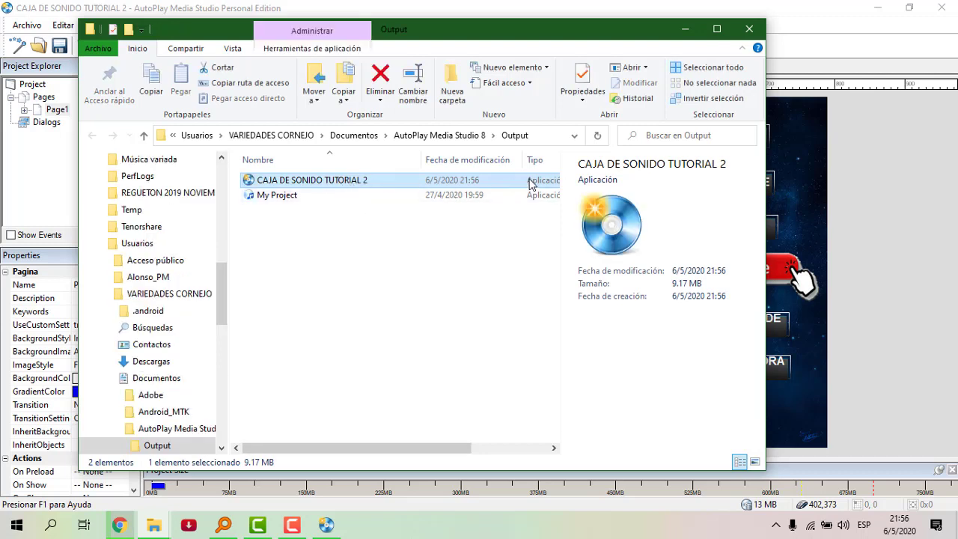
# Test the published CAJA DE SONIDO TUTORIAL 2 application, exit it with its red X button and close the Output folder
pyautogui.doubleClick(359, 186)
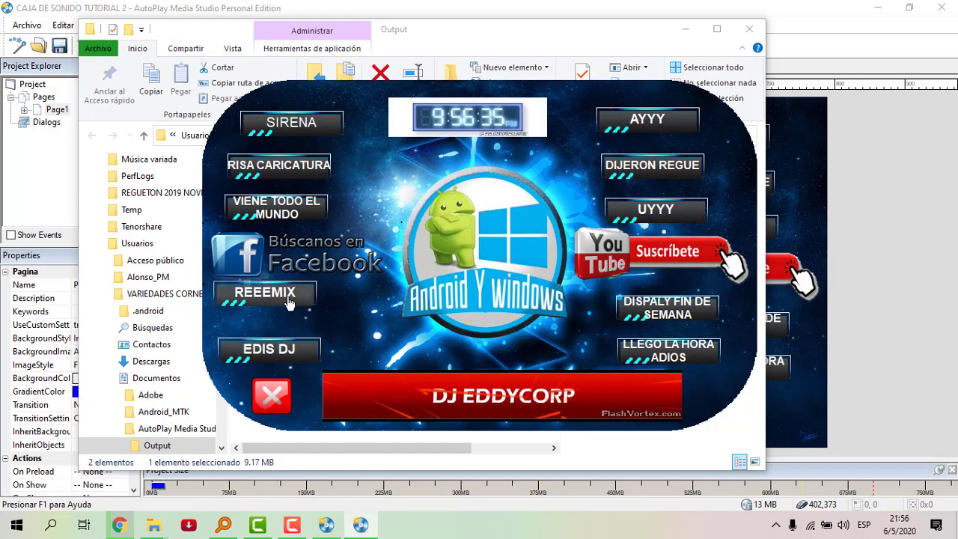
pyautogui.click(271, 397)
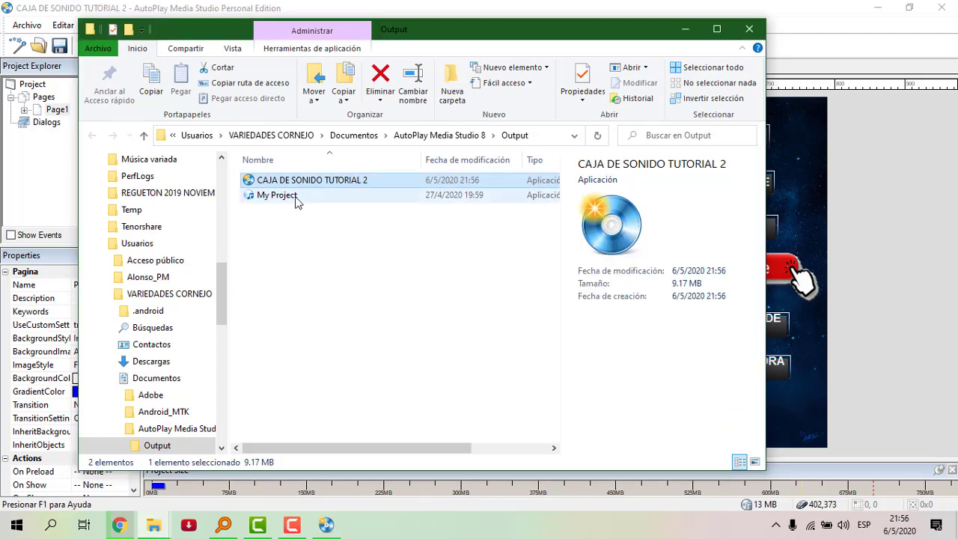
pyautogui.click(300, 183)
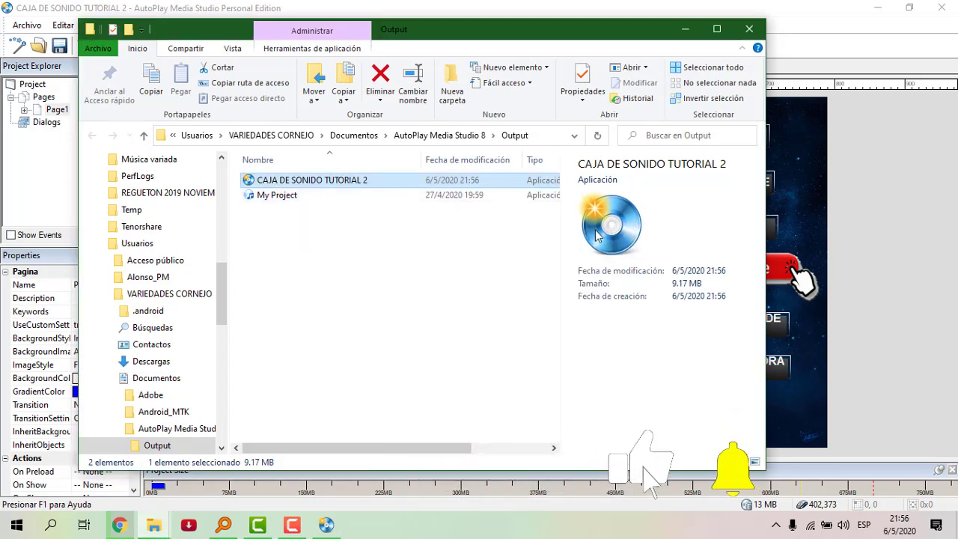
pyautogui.click(750, 29)
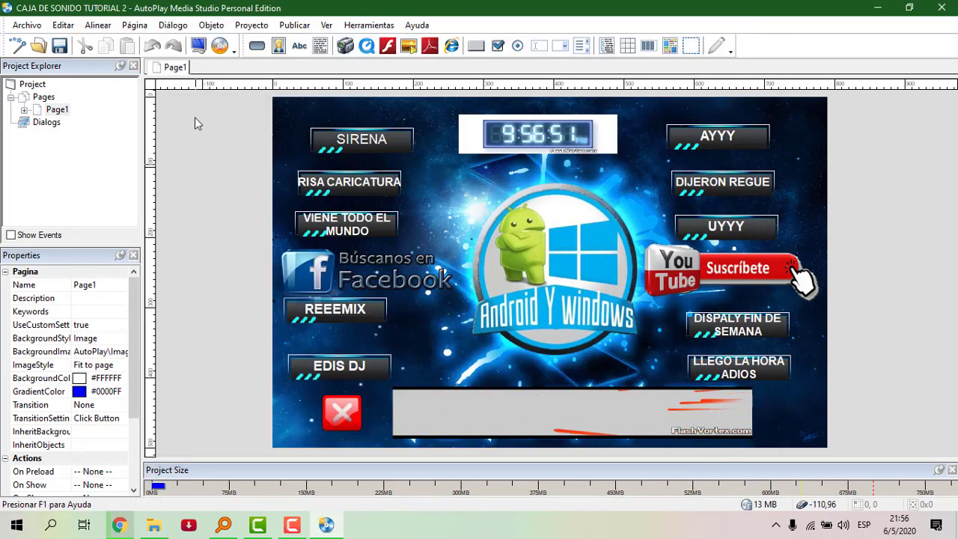
# Enable a custom icon in the project settings and assign 1 (246).ico from the Pack De Iconos By LEONARDOTUTOSXP folder
pyautogui.click(211, 25)
pyautogui.moveTo(252, 26)
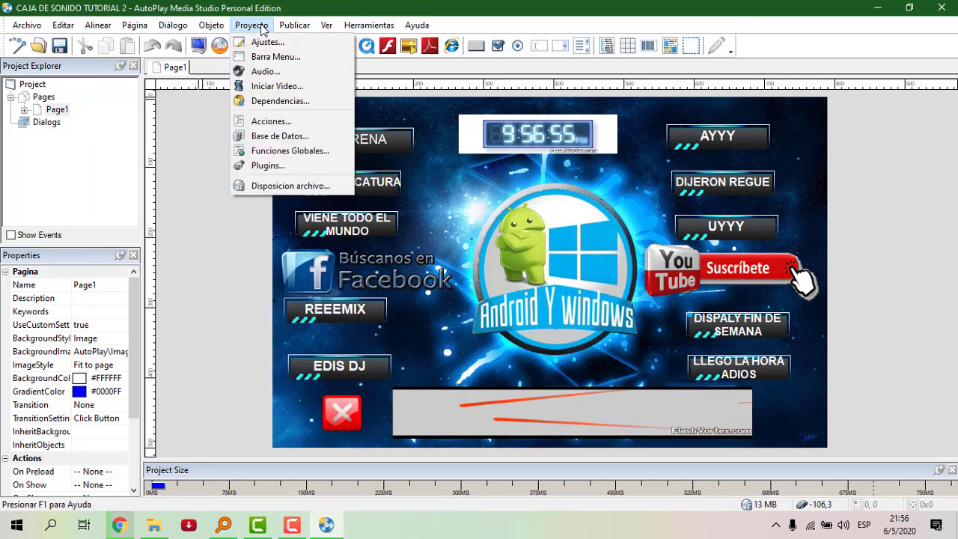
pyautogui.click(266, 43)
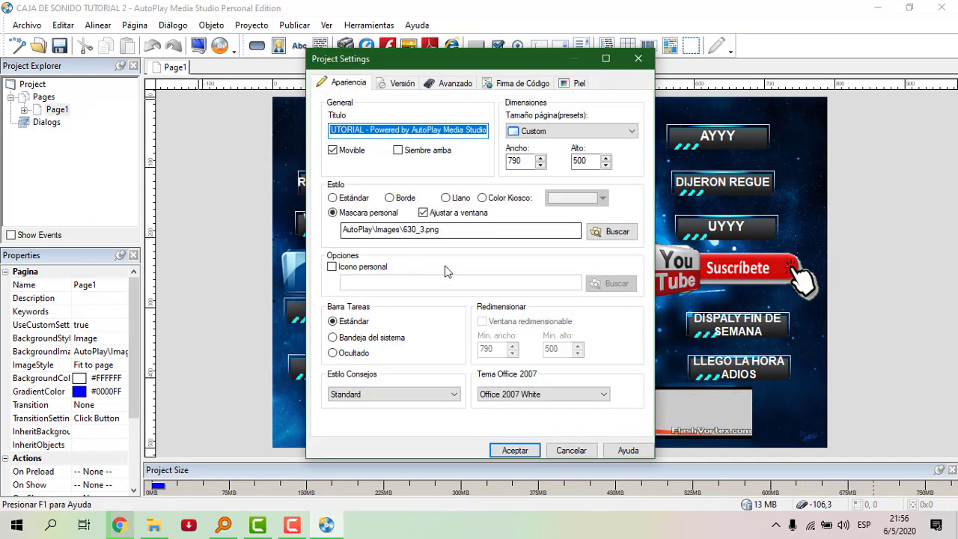
pyautogui.click(349, 270)
pyautogui.click(597, 287)
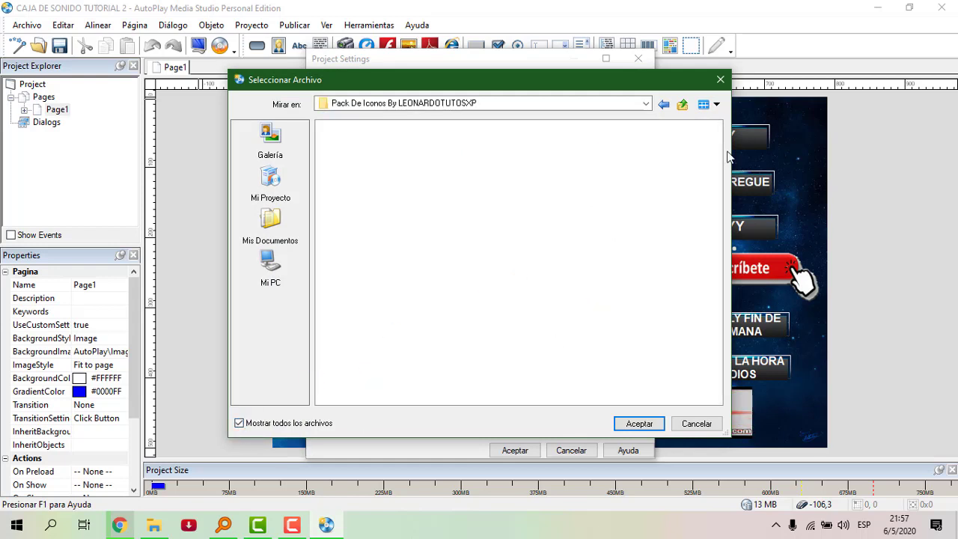
pyautogui.moveTo(716, 150); pyautogui.dragTo(743, 398)
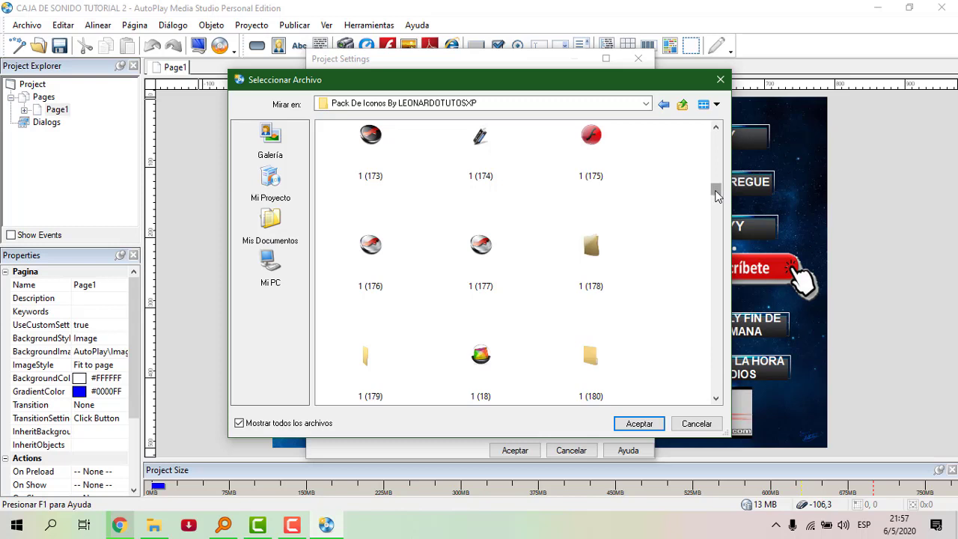
pyautogui.moveTo(716, 195); pyautogui.dragTo(721, 238)
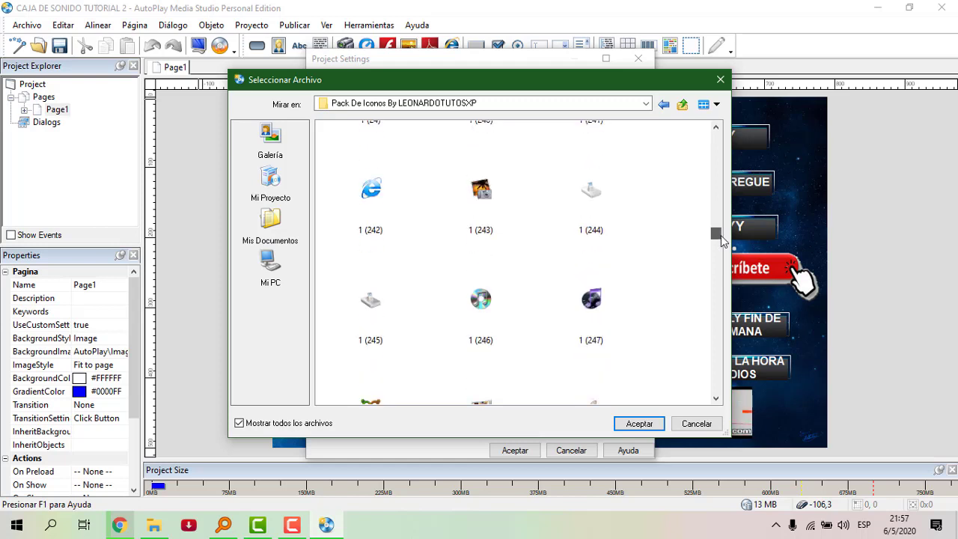
pyautogui.click(490, 301)
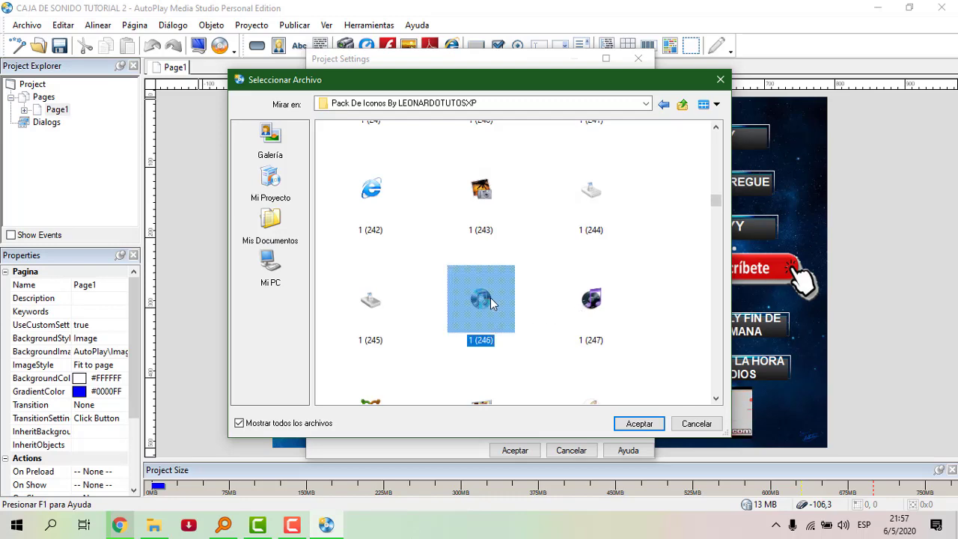
pyautogui.click(639, 424)
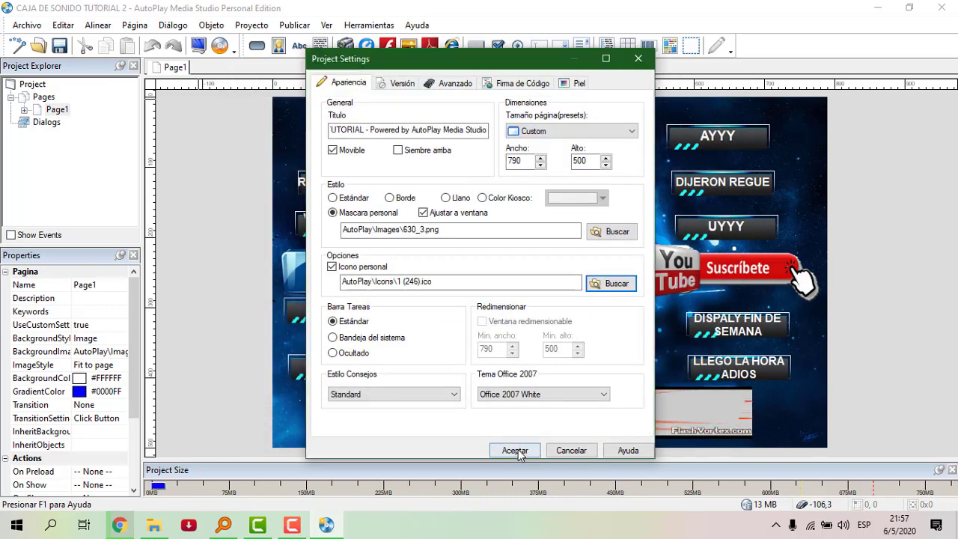
pyautogui.click(515, 451)
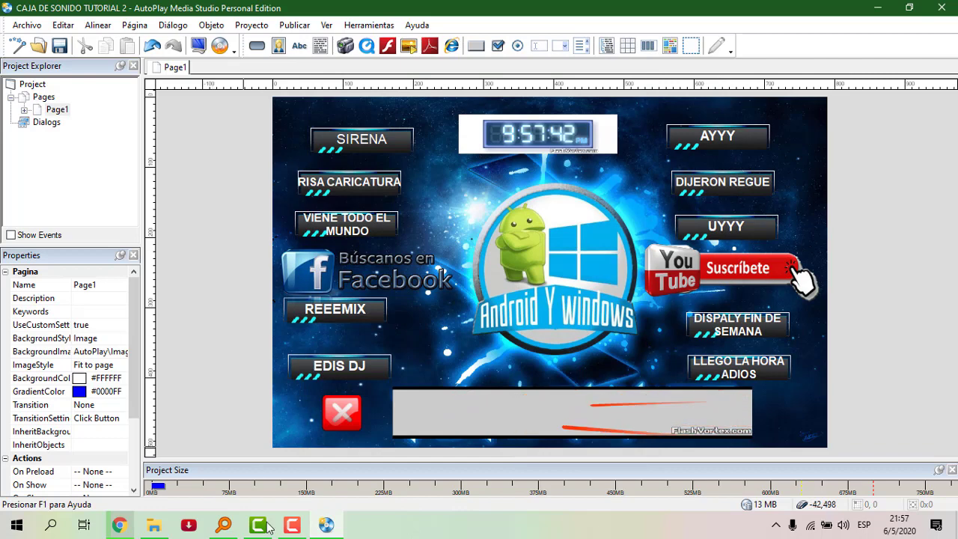
# Start publishing the project again past the privilege-level notice, keeping Web/Email executable as the build target
pyautogui.click(154, 524)
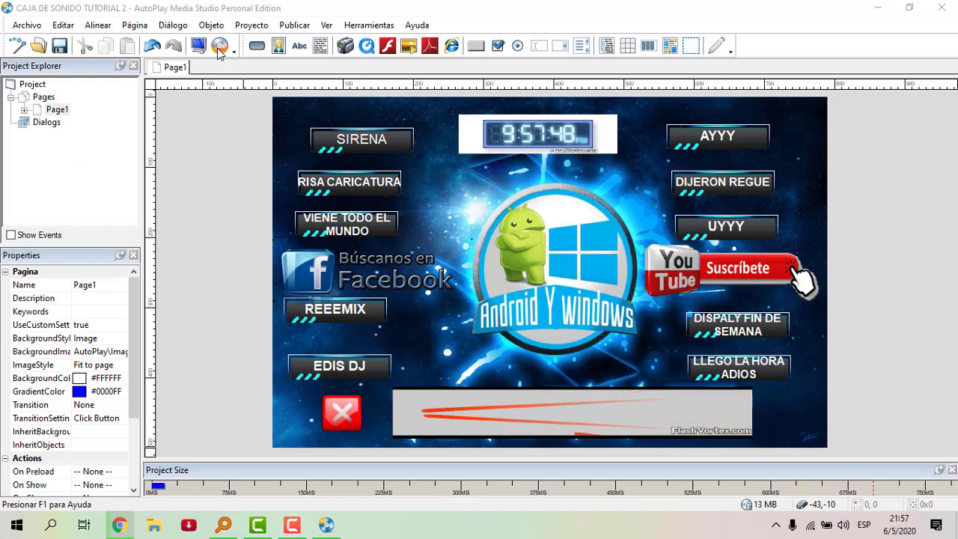
pyautogui.click(220, 49)
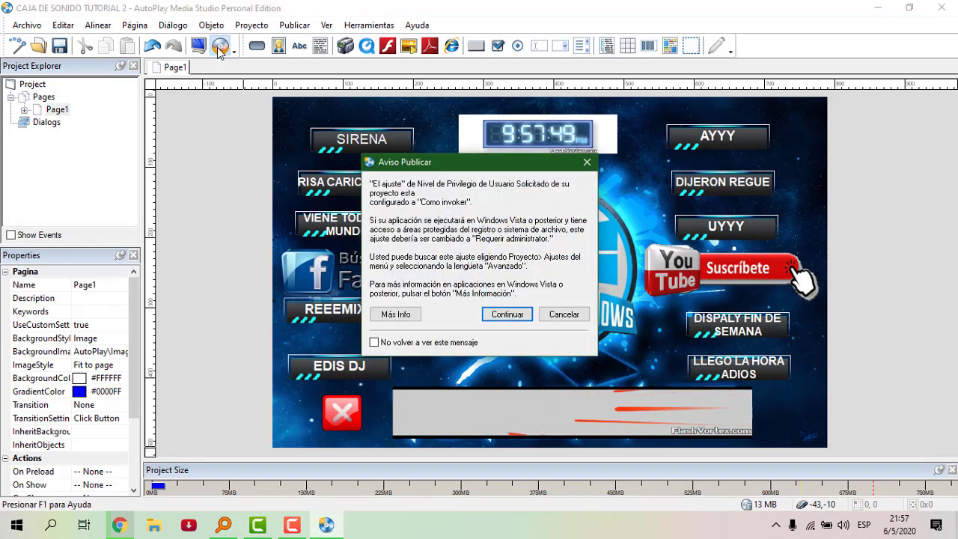
pyautogui.click(509, 315)
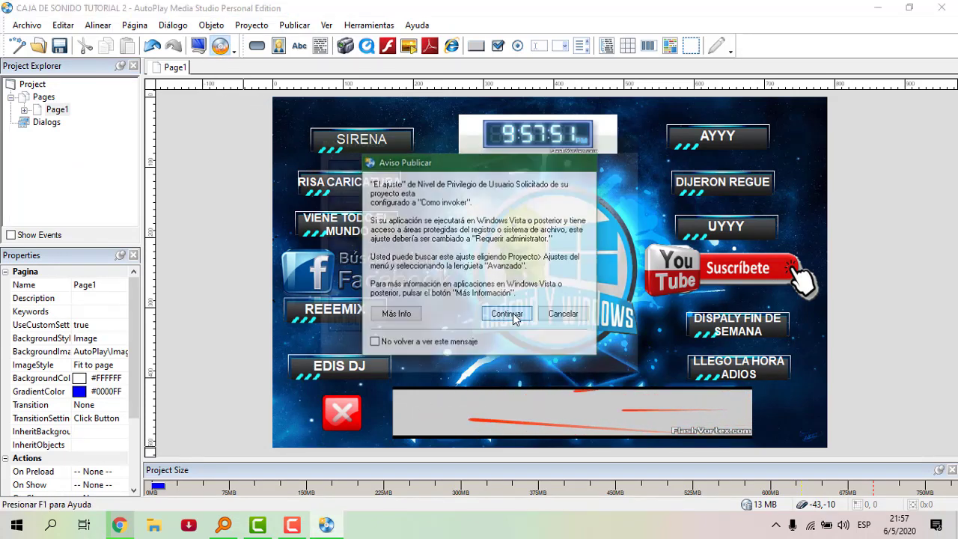
pyautogui.click(494, 364)
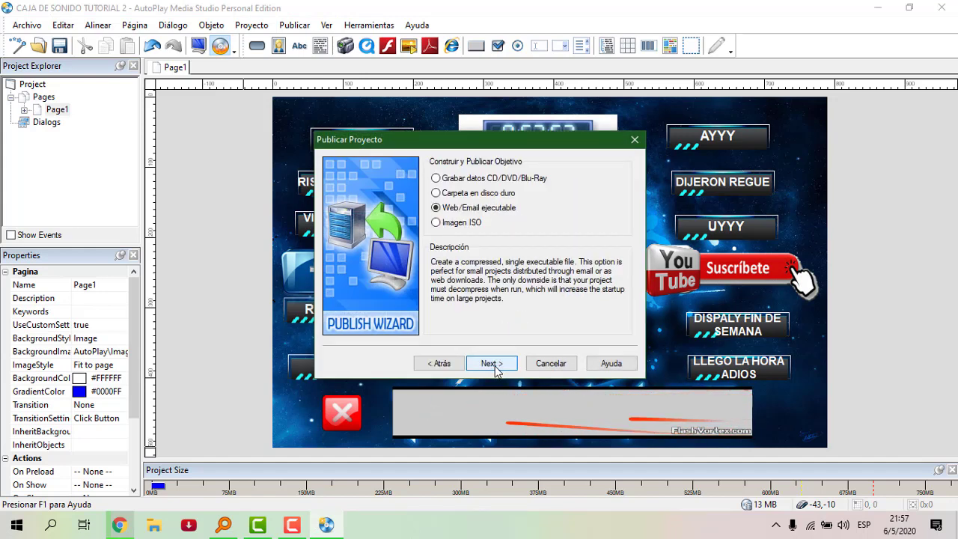
pyautogui.click(491, 364)
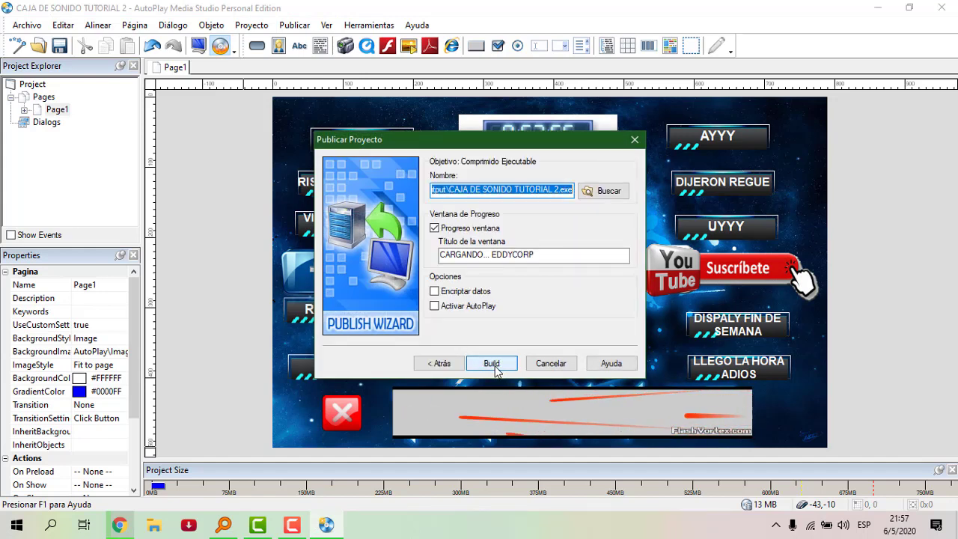
# Decline overwriting the existing executable, rename the output CAJA DE SONIDO TUTORIAL 3.exe, and build it, finishing with the output folder opened
pyautogui.click(492, 365)
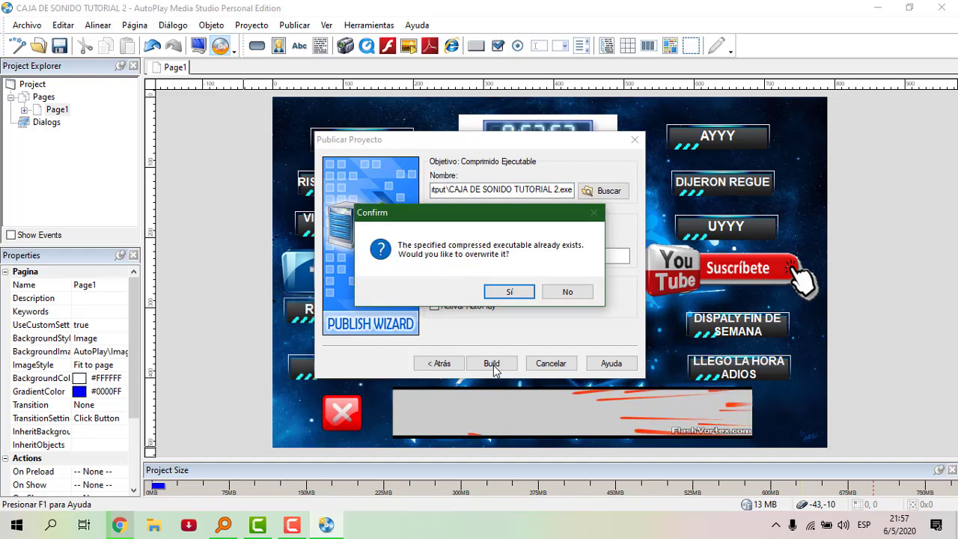
pyautogui.click(568, 291)
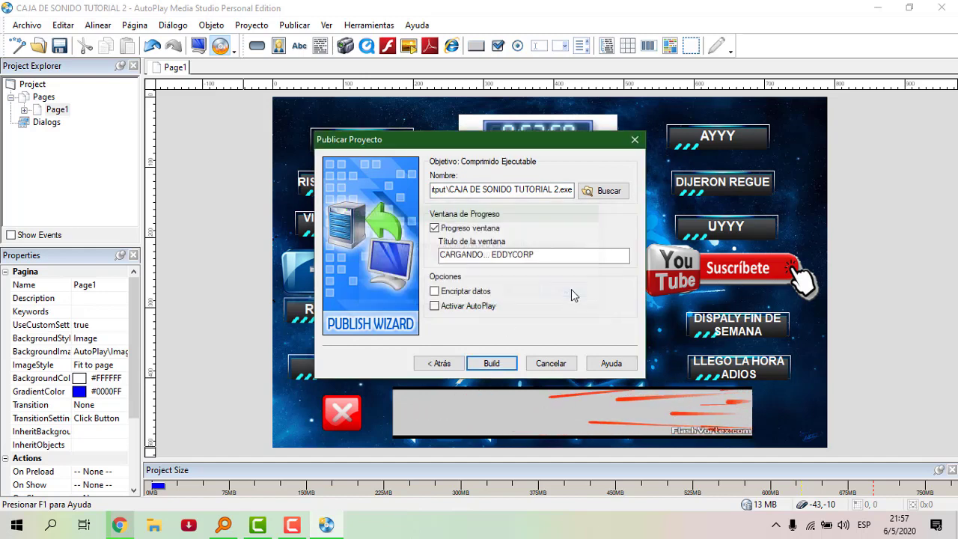
pyautogui.click(558, 190)
pyautogui.press('BackSpace')
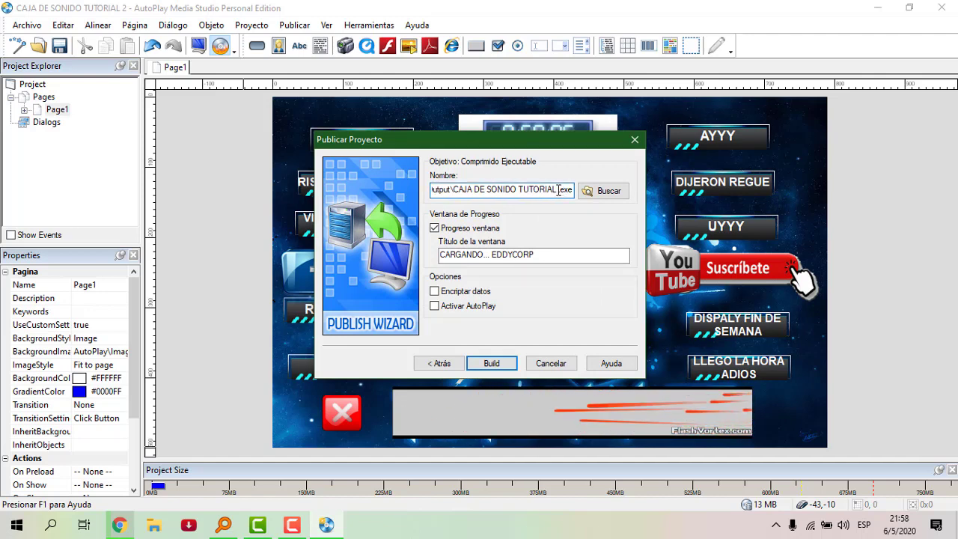
pyautogui.click(502, 363)
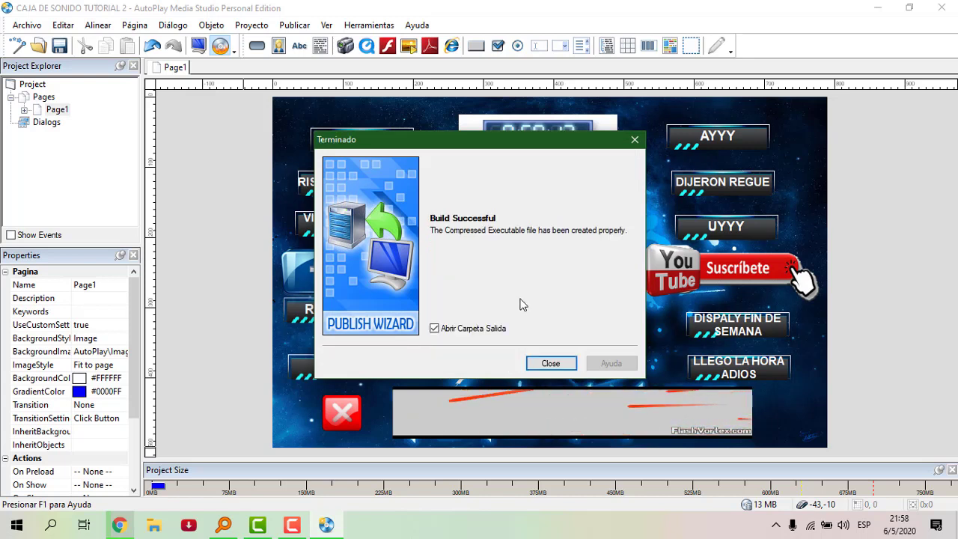
pyautogui.click(558, 368)
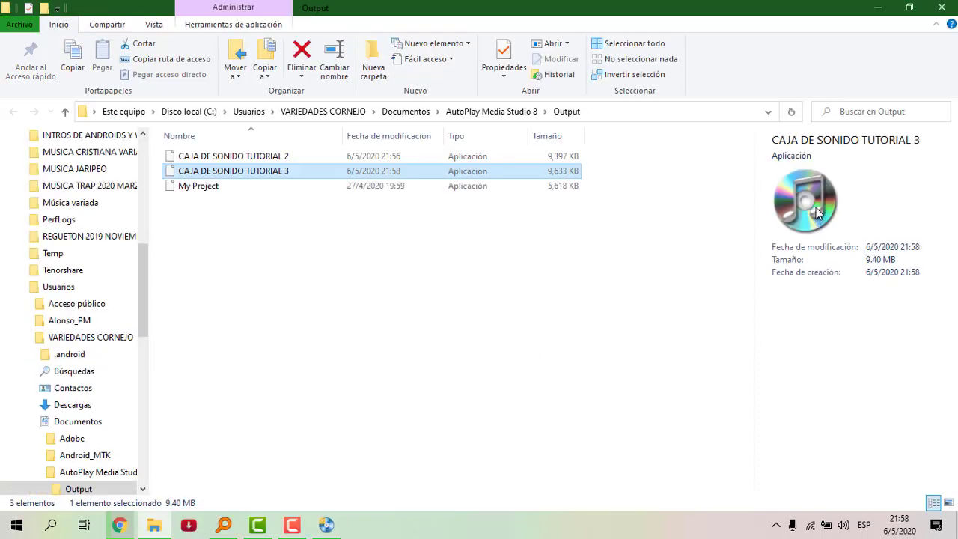
# Delete the old CAJA DE SONIDO TUTORIAL 2 application, then run CAJA DE SONIDO TUTORIAL 3 and exit it with its red X
pyautogui.click(225, 159)
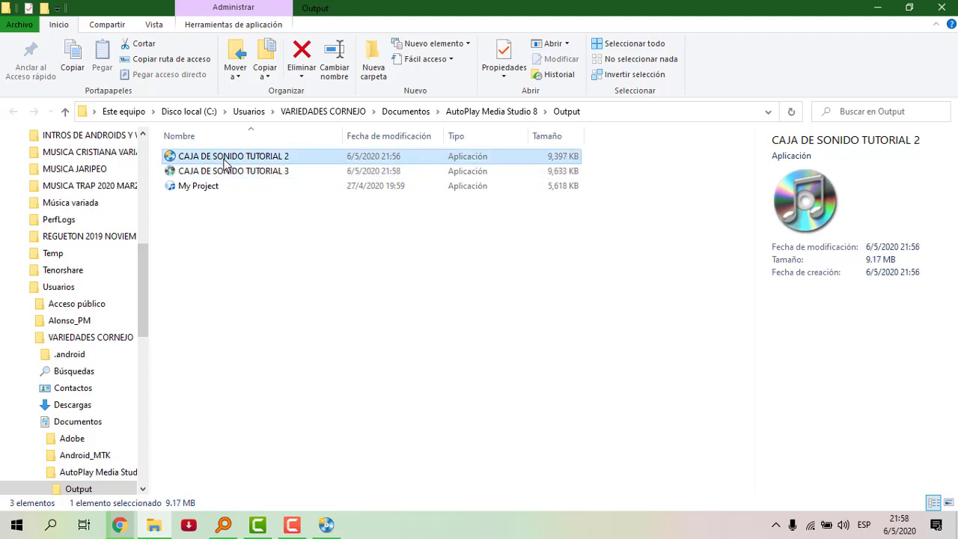
pyautogui.press('Delete')
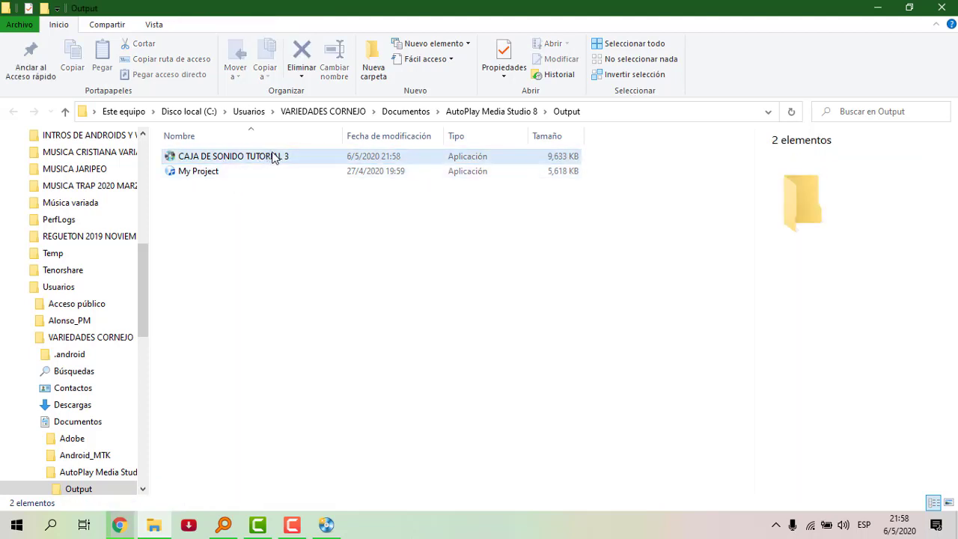
pyautogui.click(274, 159)
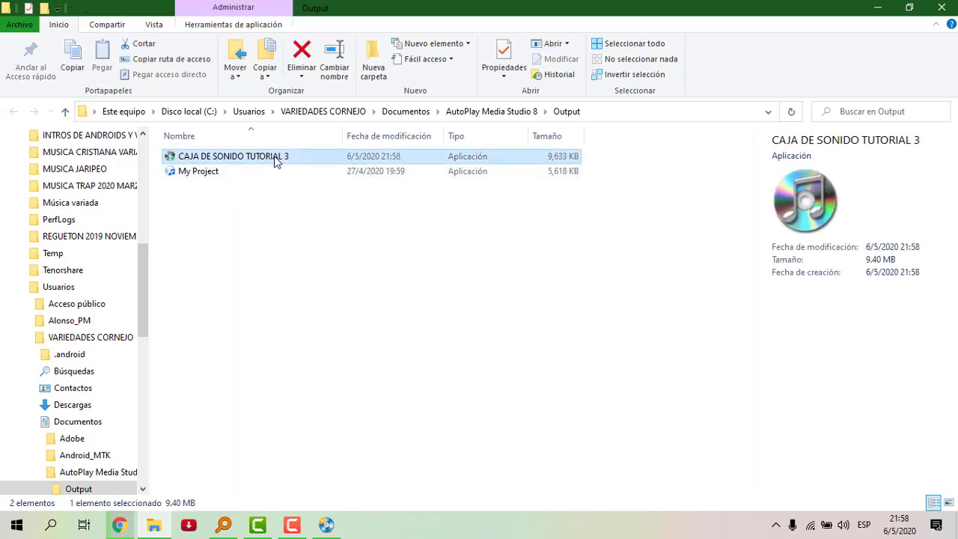
pyautogui.doubleClick(276, 159)
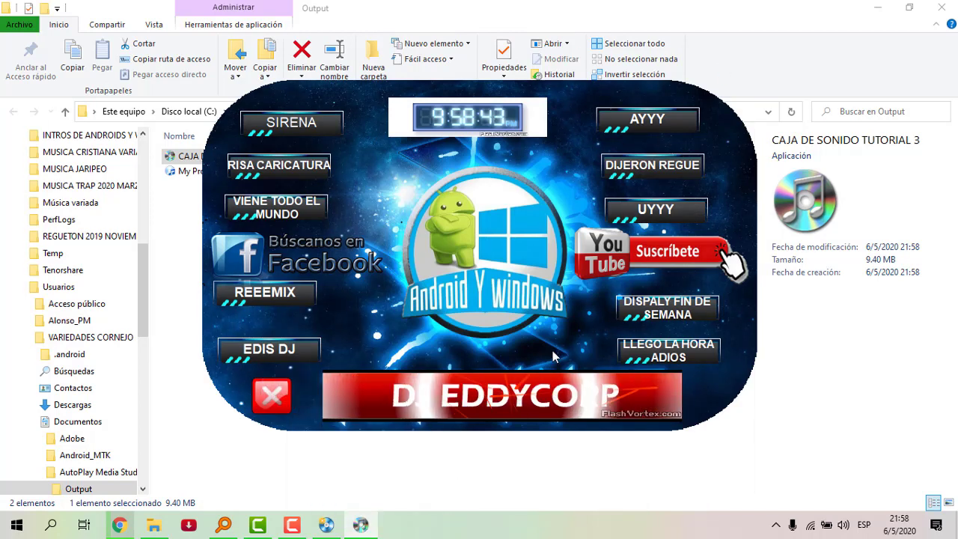
pyautogui.click(268, 395)
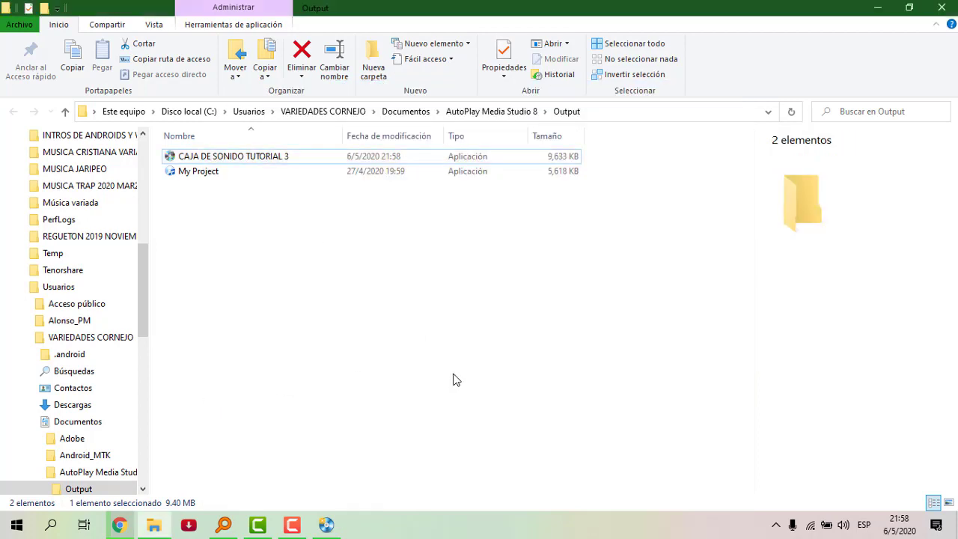
# Run the older My Project application as another example, exit its music player and close the Output folder
pyautogui.click(212, 177)
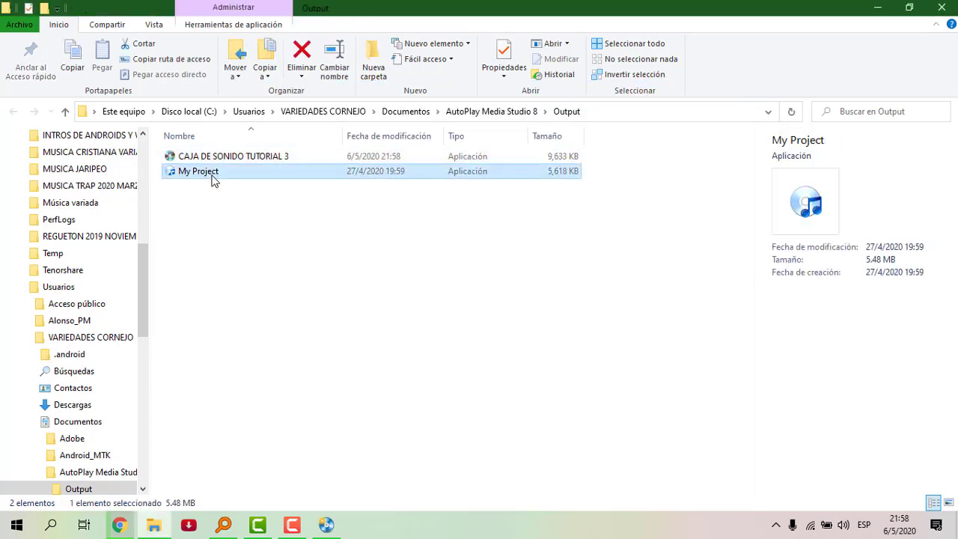
pyautogui.doubleClick(212, 176)
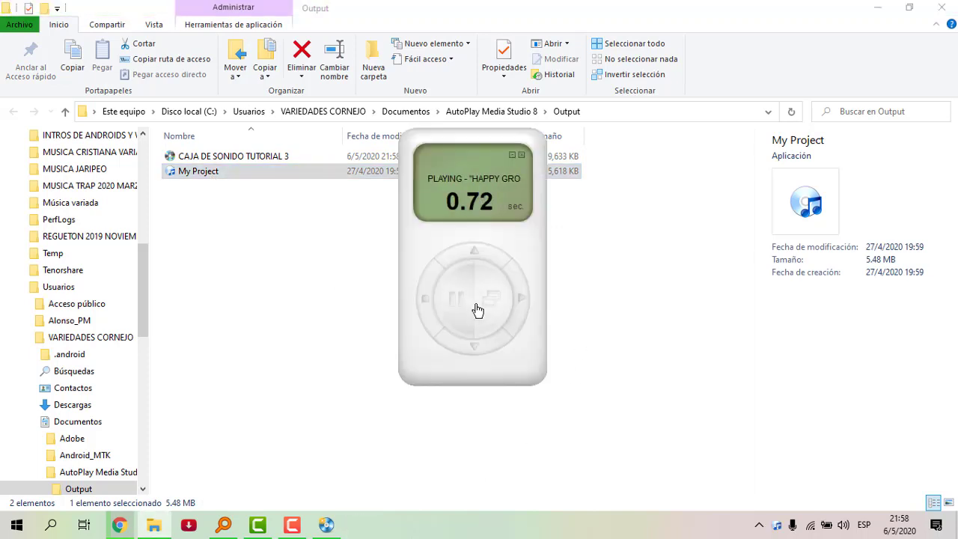
pyautogui.click(522, 156)
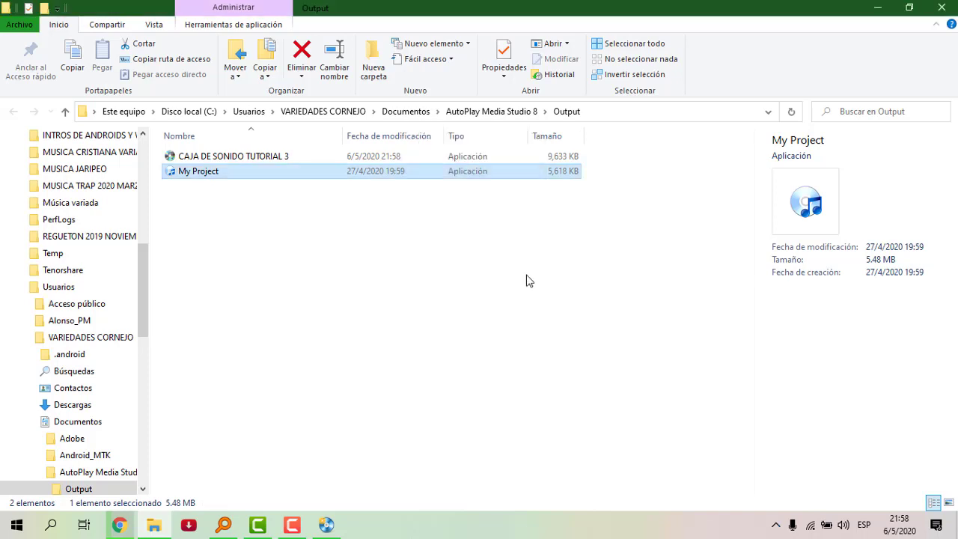
pyautogui.click(941, 7)
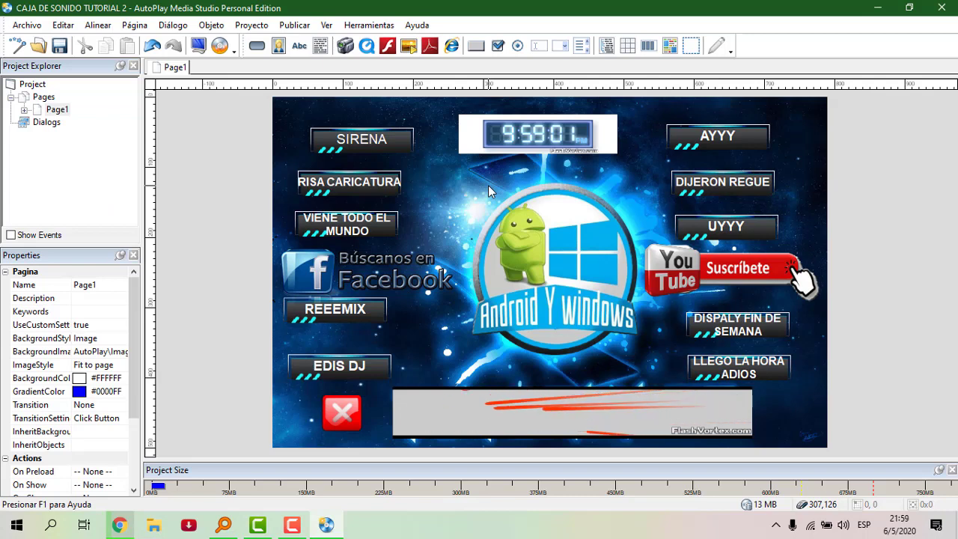